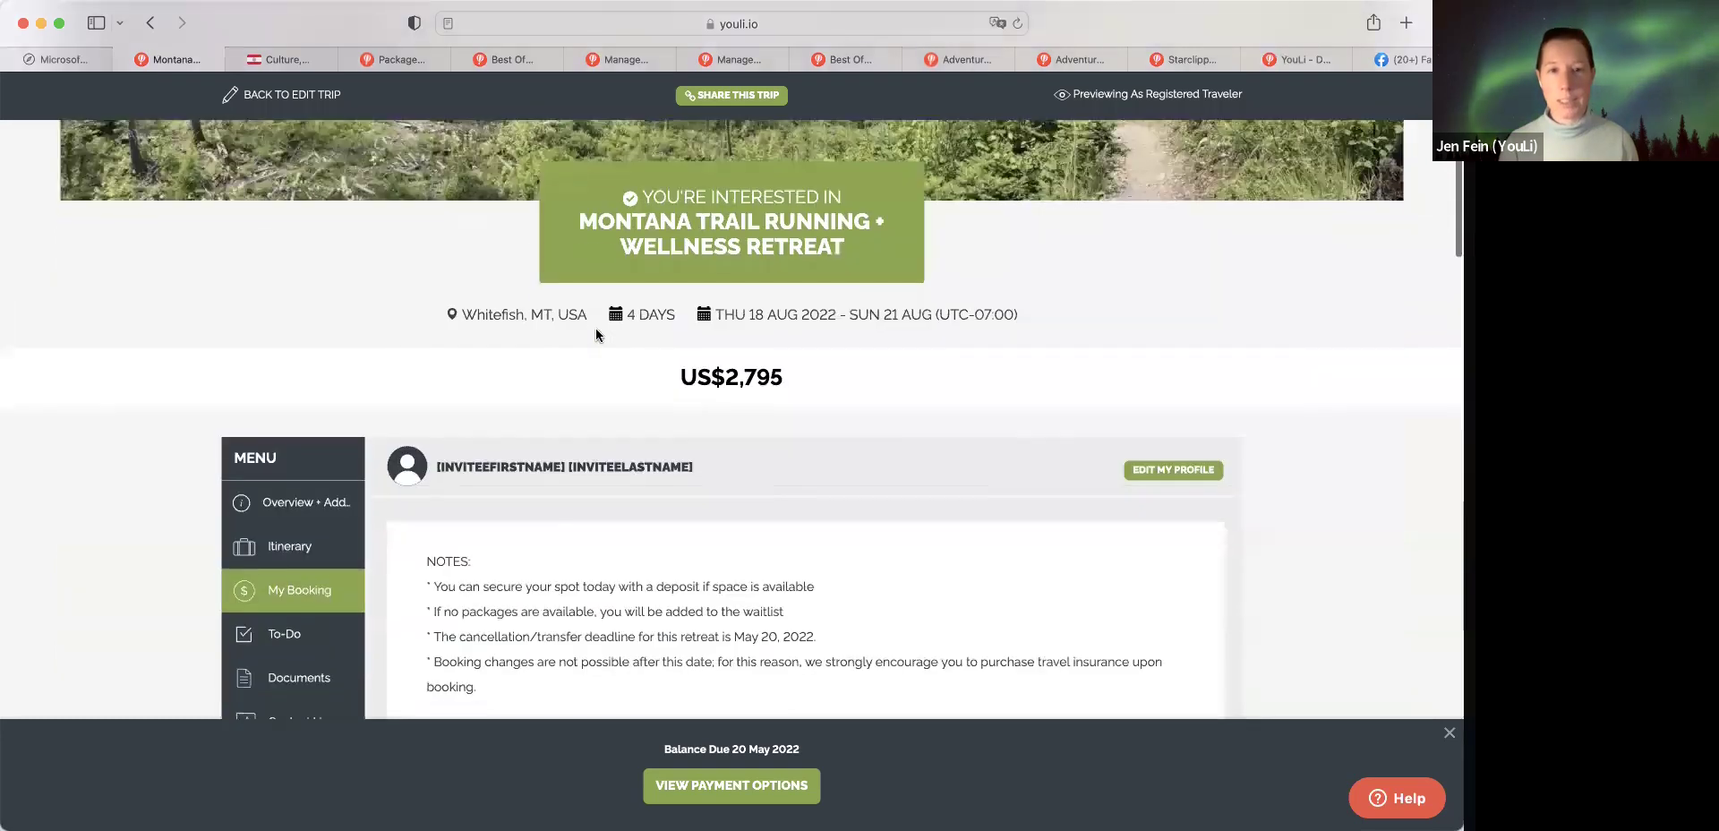
- Select the Private Room Package on the Montana retreat's booking page and view its details
click(693, 318)
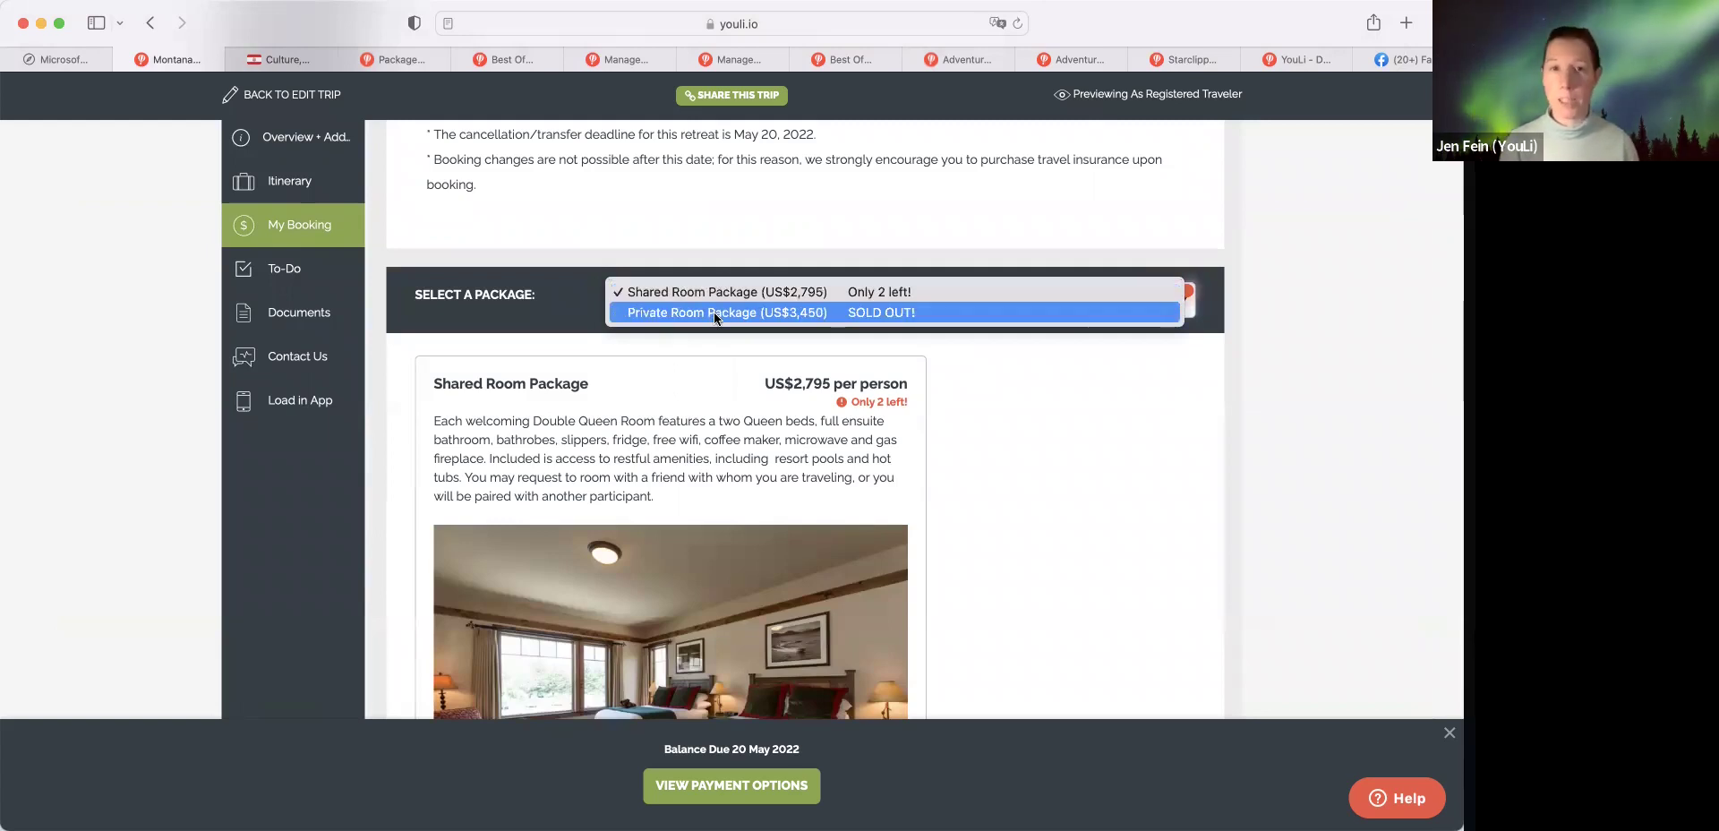
click(714, 313)
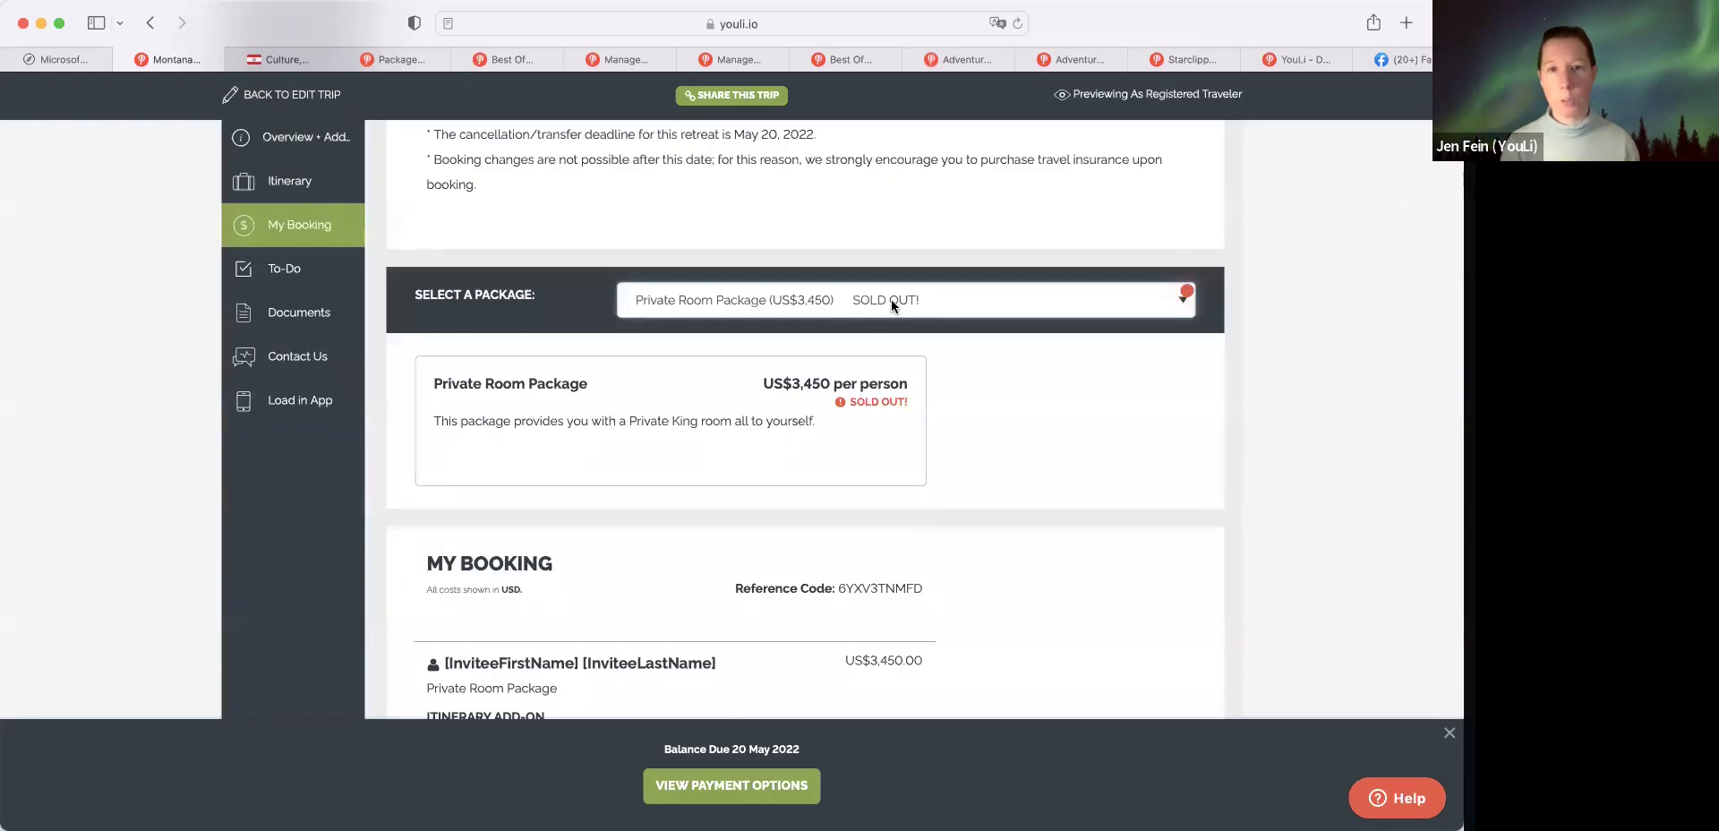
click(891, 304)
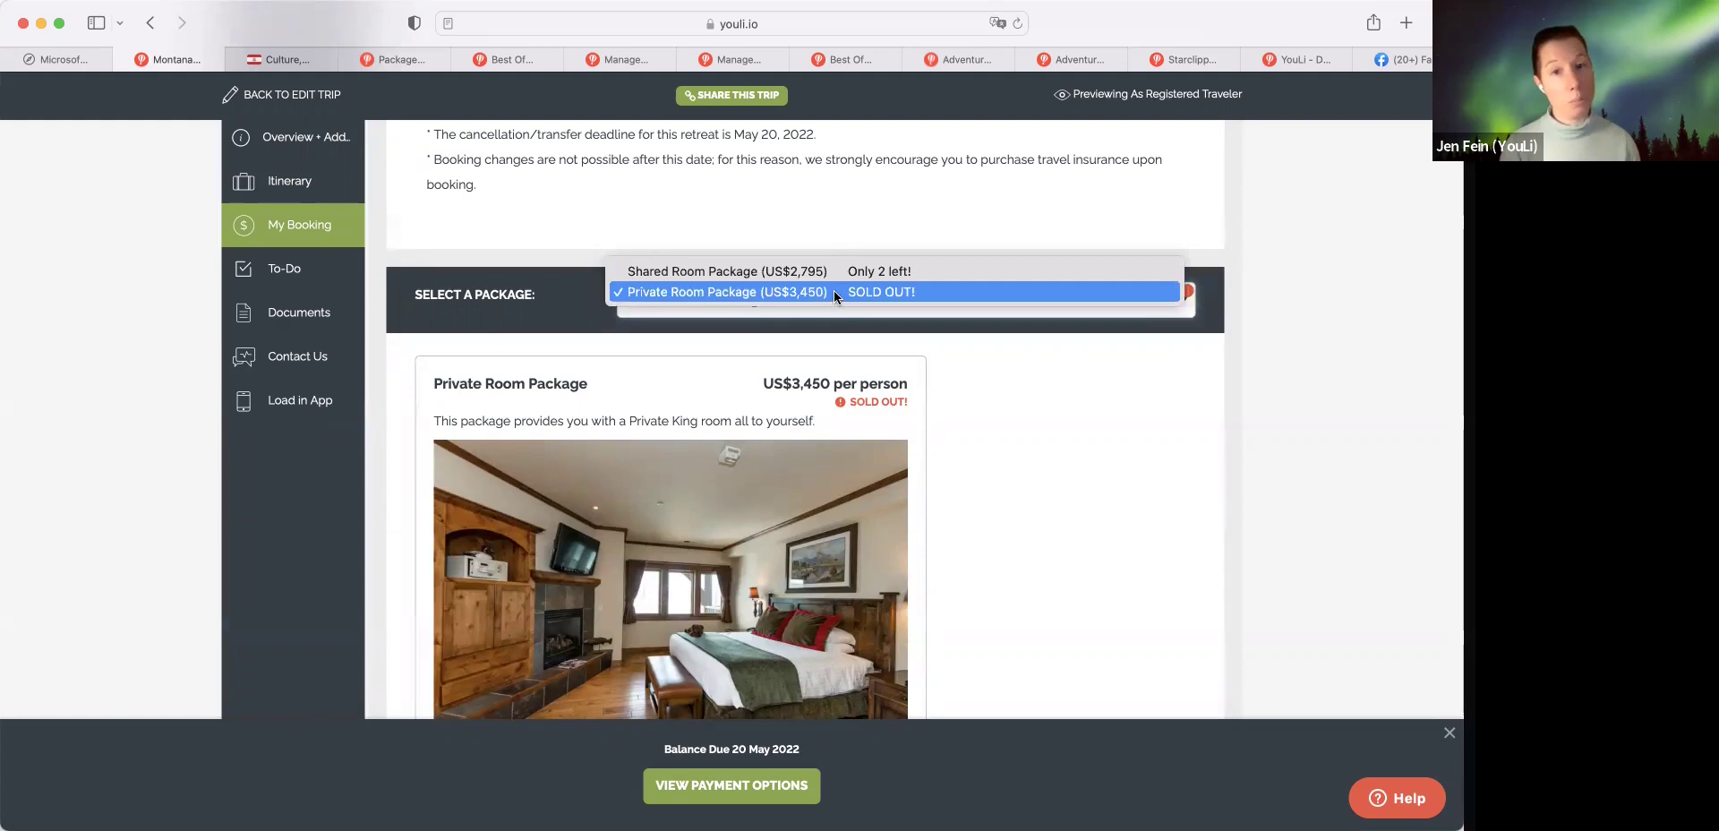
click(1013, 394)
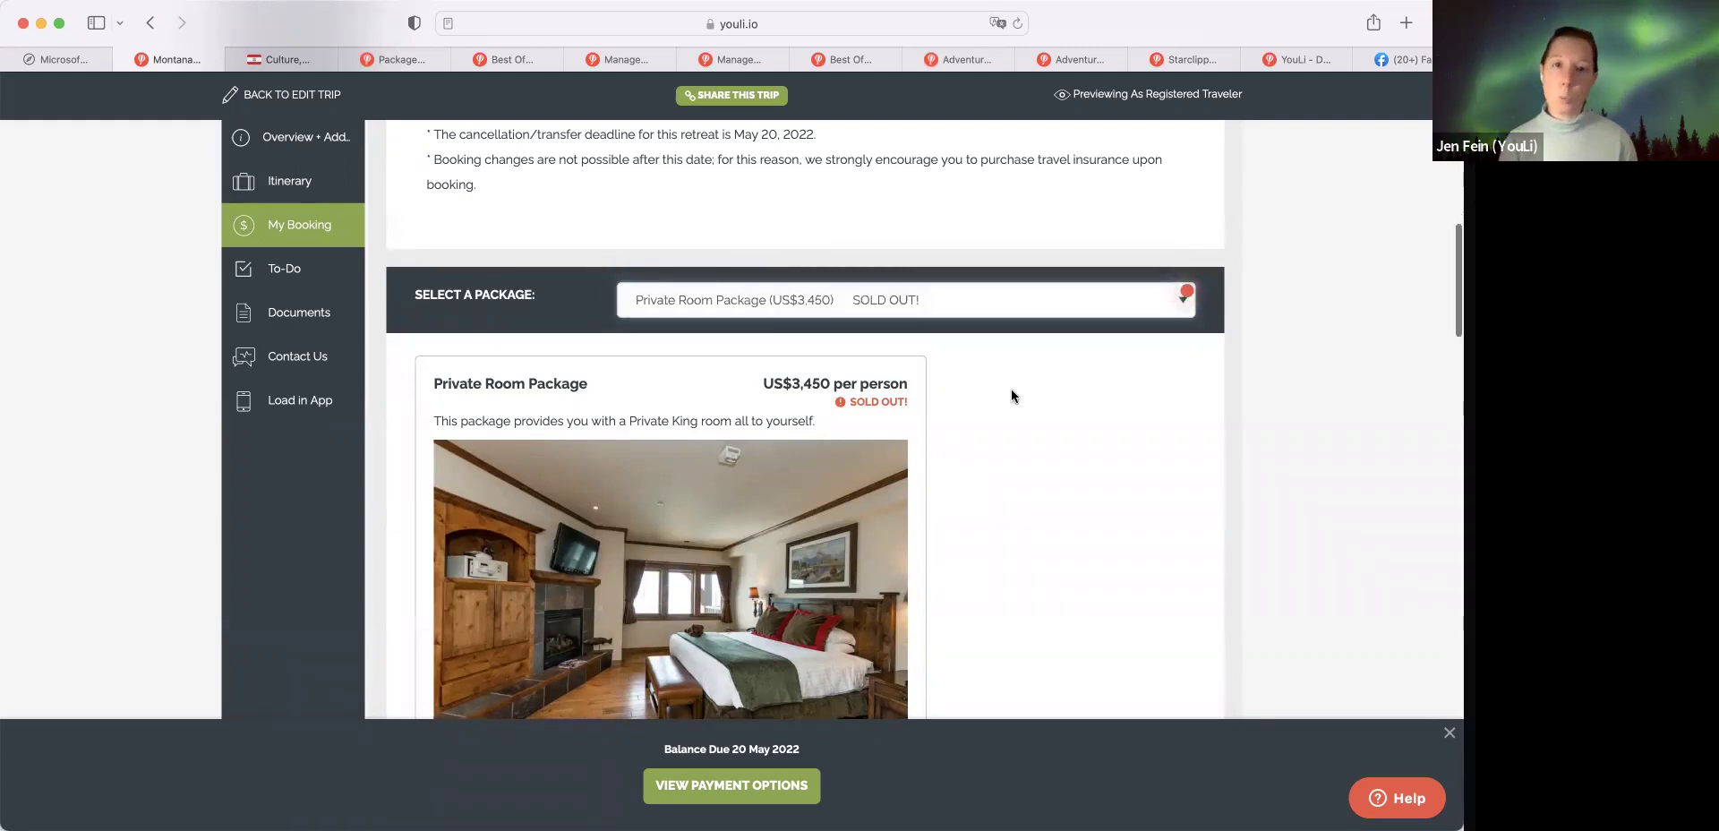
scroll(1013, 395, down, 1)
scroll(1012, 395, down, 1)
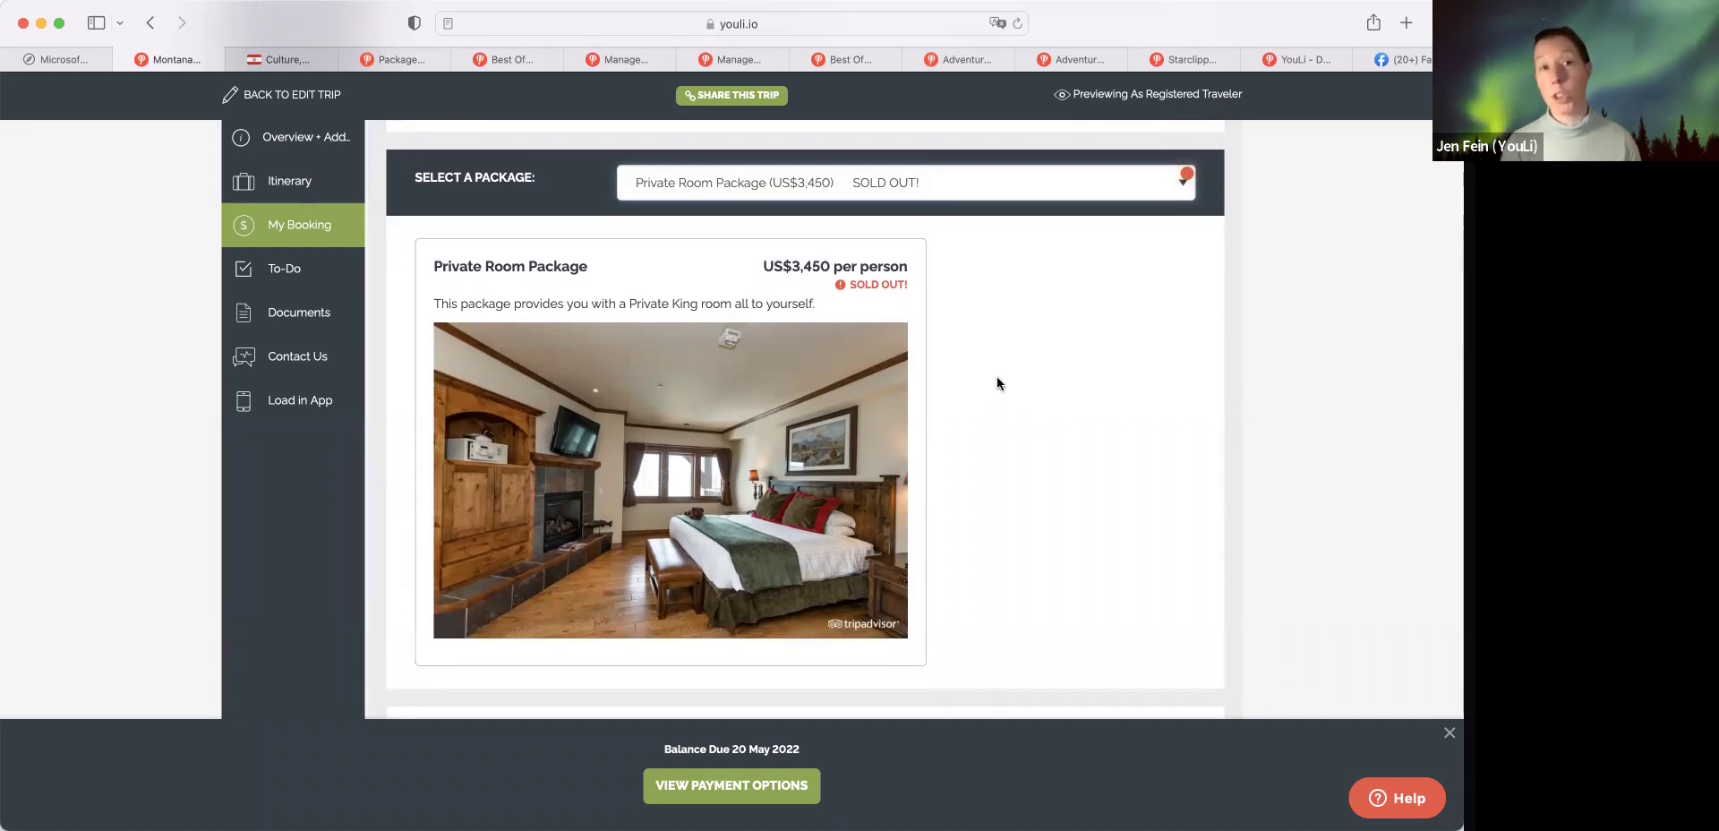
- Switch to the Moorea trip page and view the package choices it offers
click(278, 59)
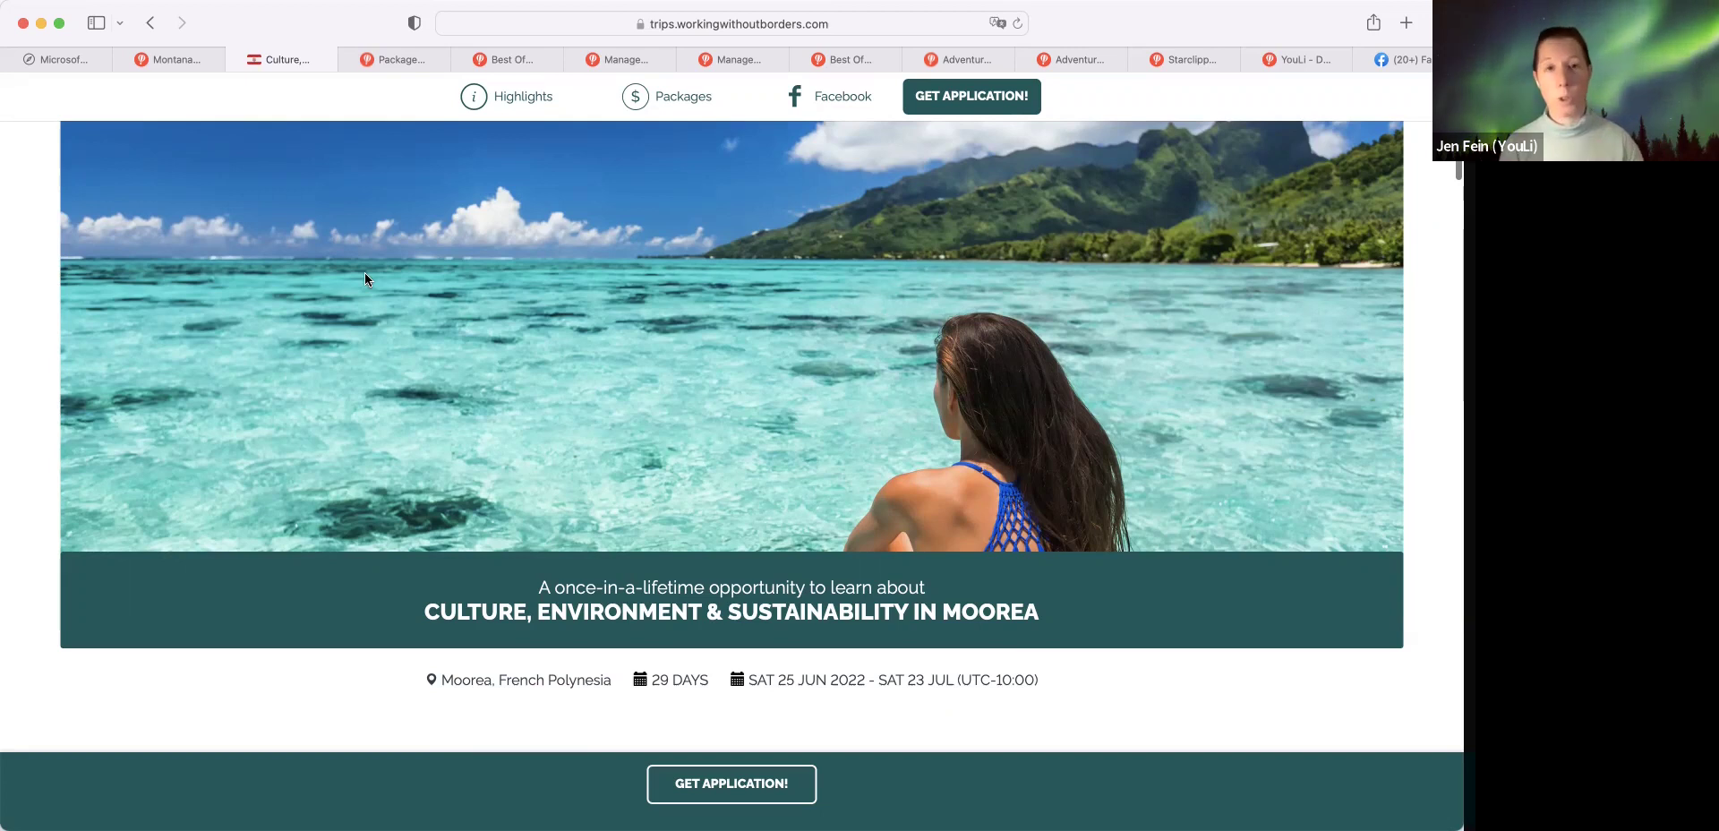
scroll(406, 360, down, 5)
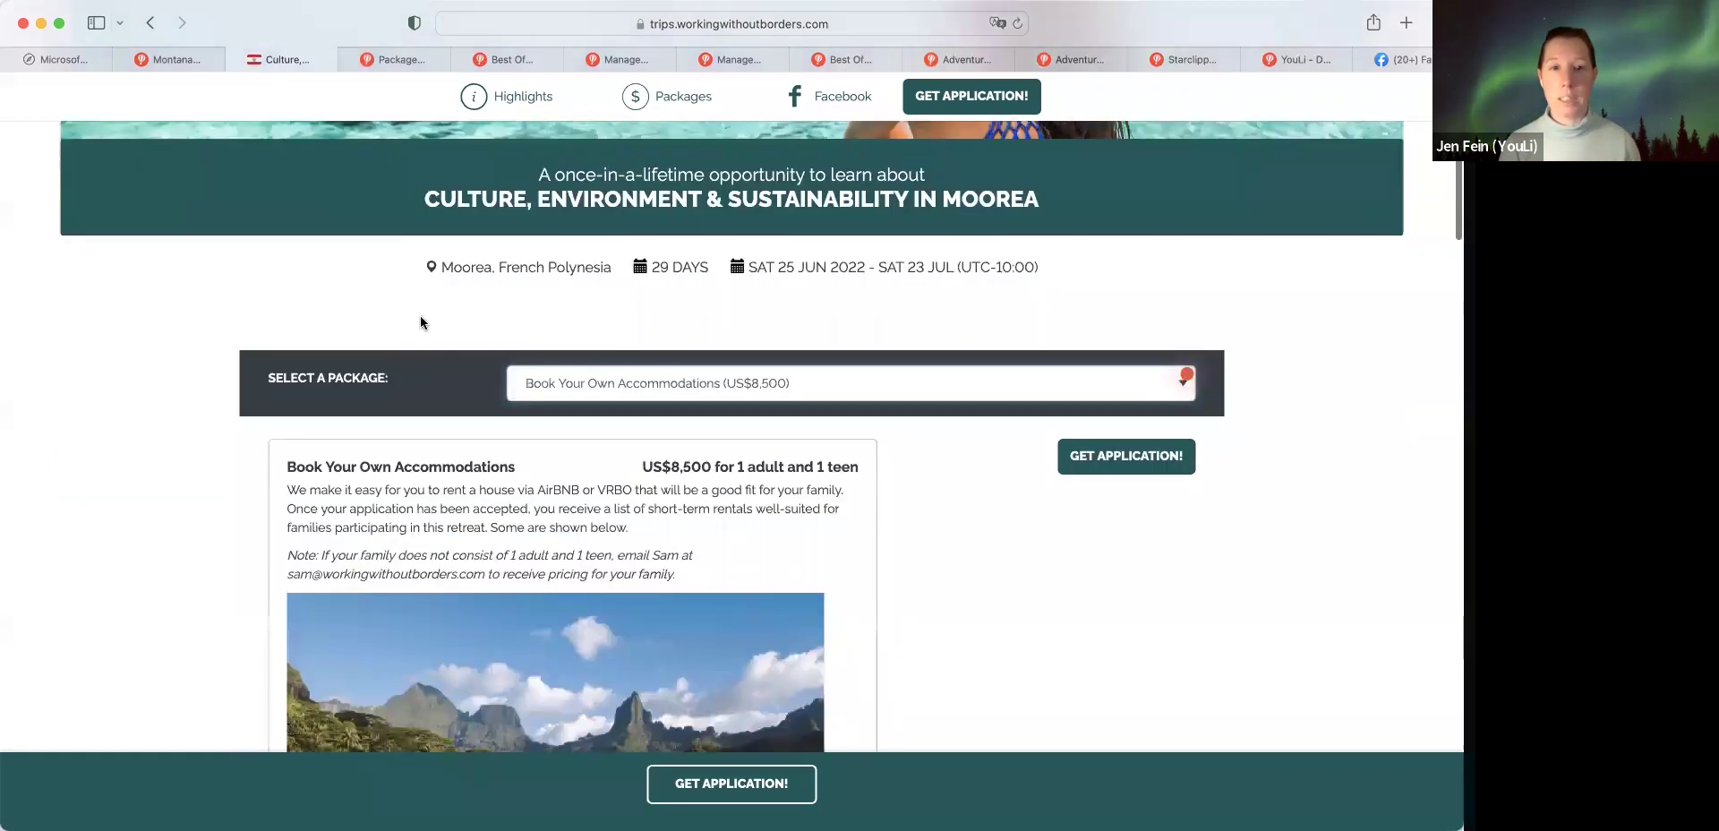
click(641, 387)
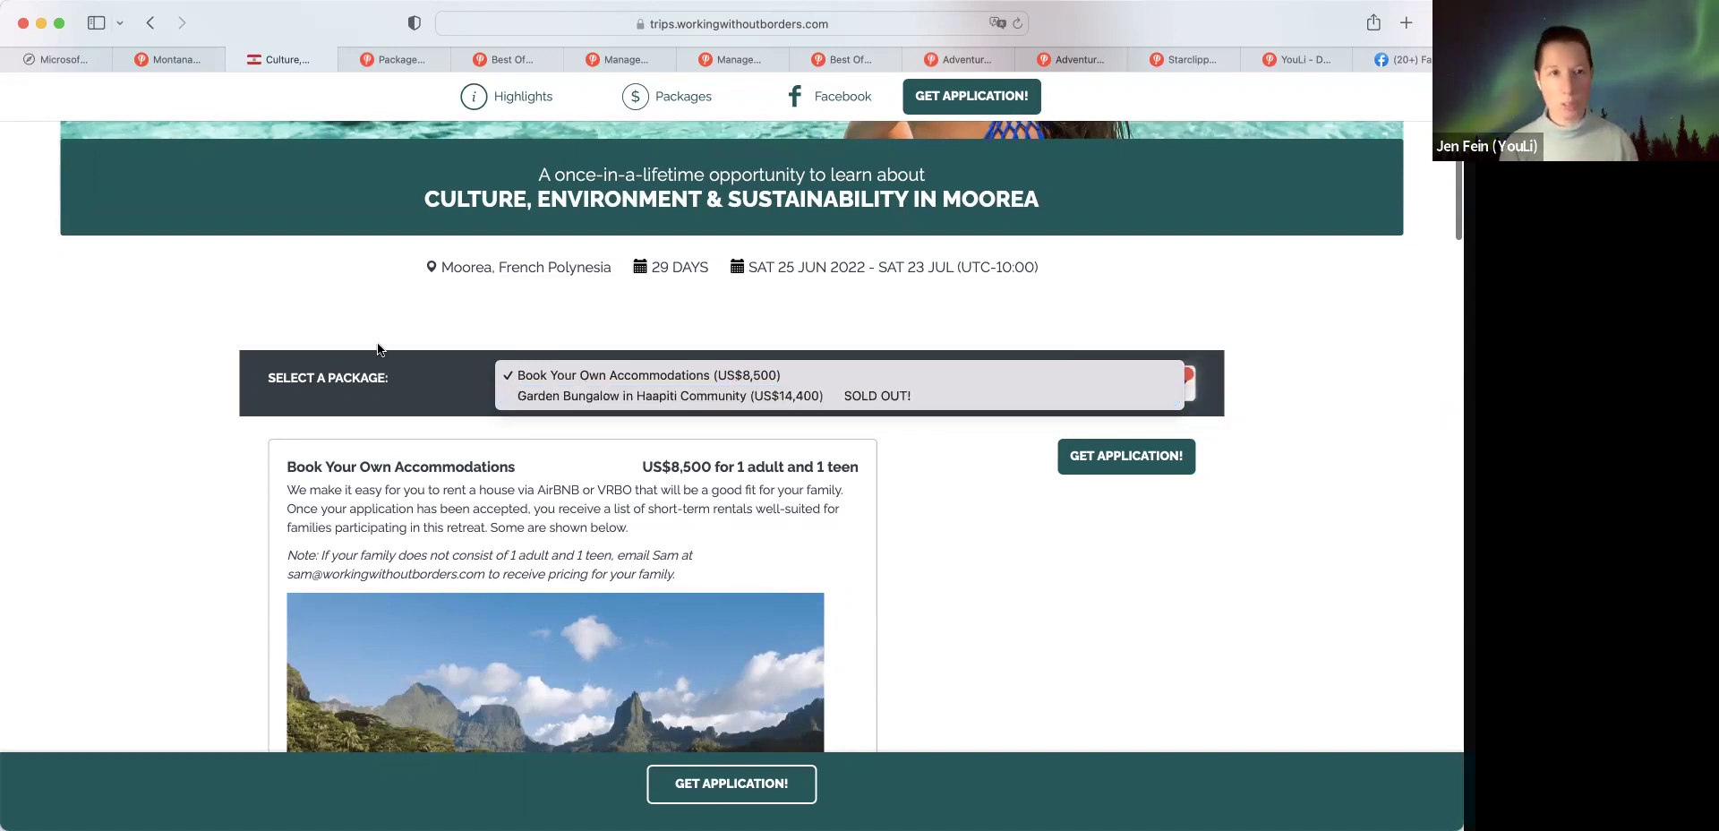
- Switch to the Package Demo trip and compare the Brochure Mode and Bookings Mode pricing options
click(395, 54)
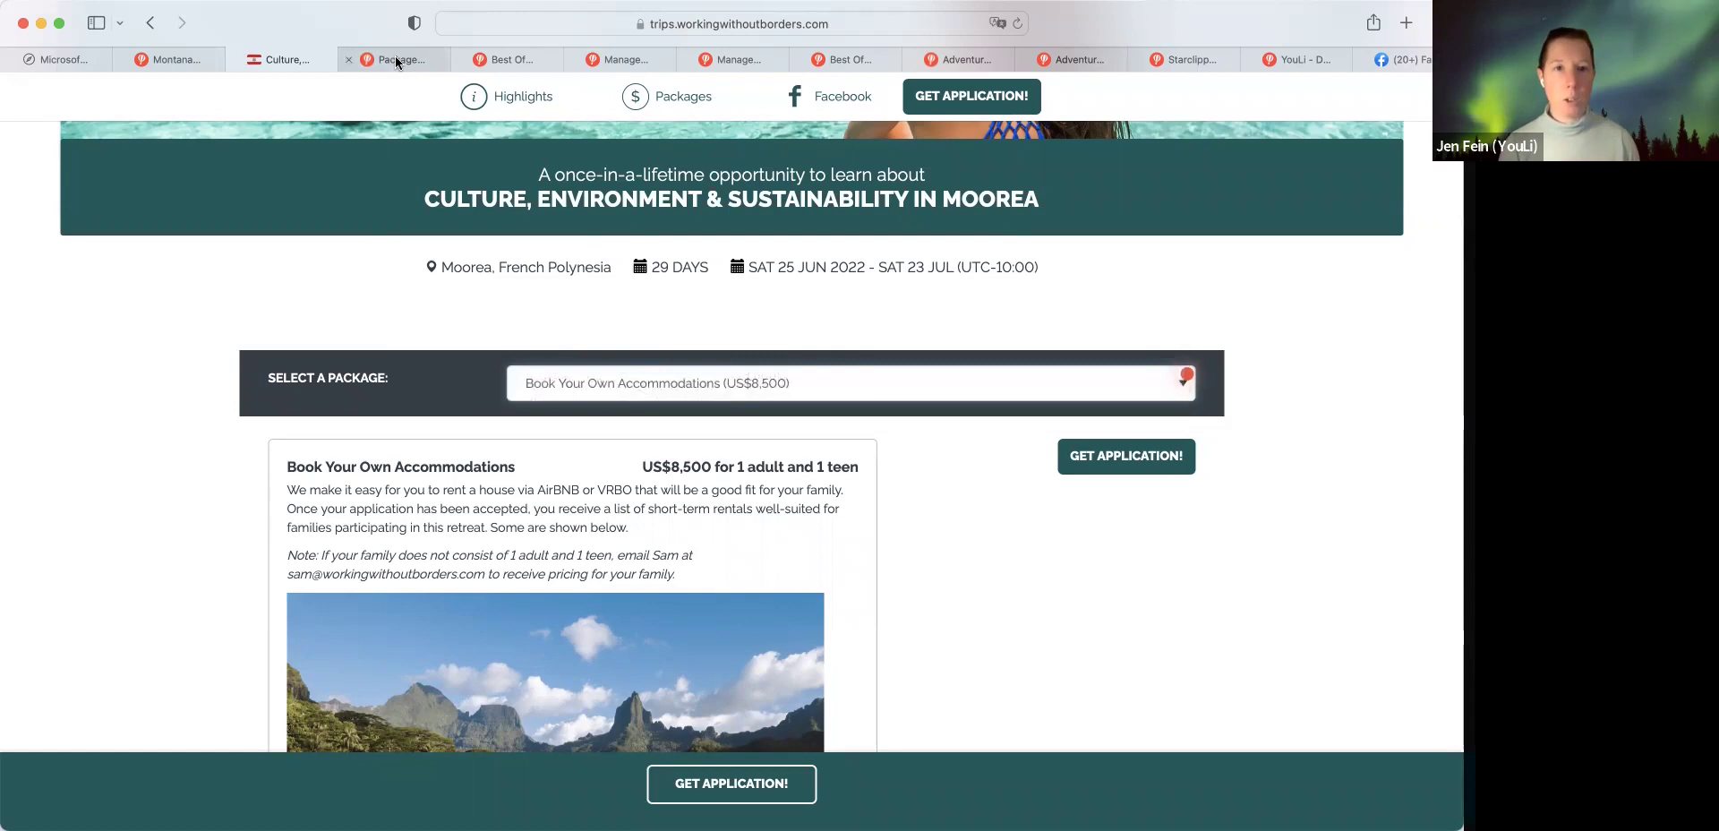
click(397, 59)
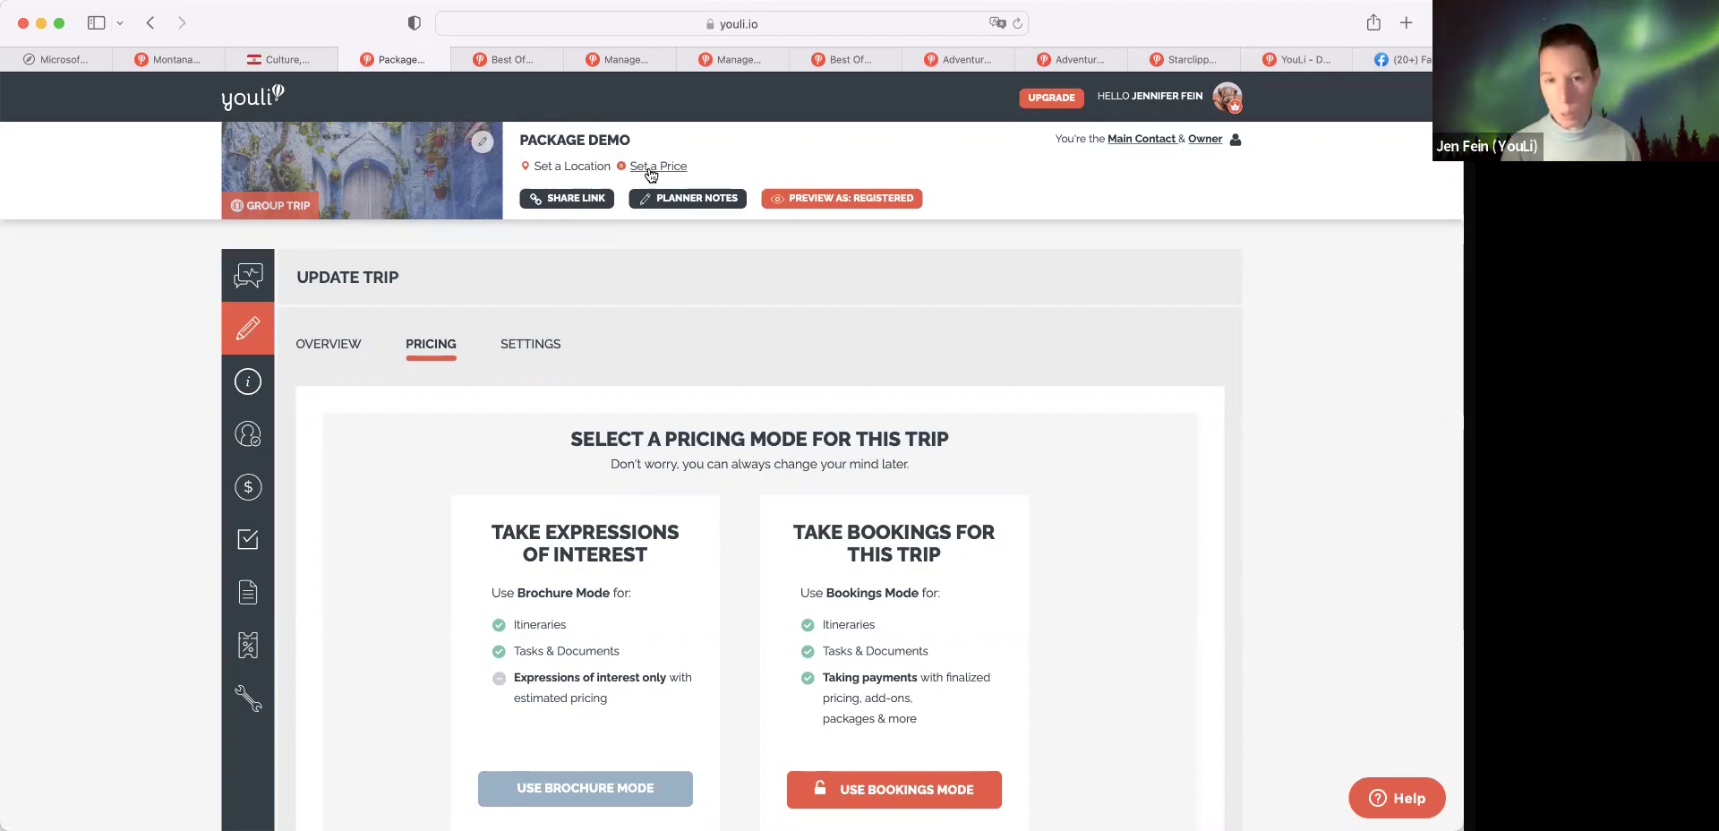
scroll(748, 487, down, 2)
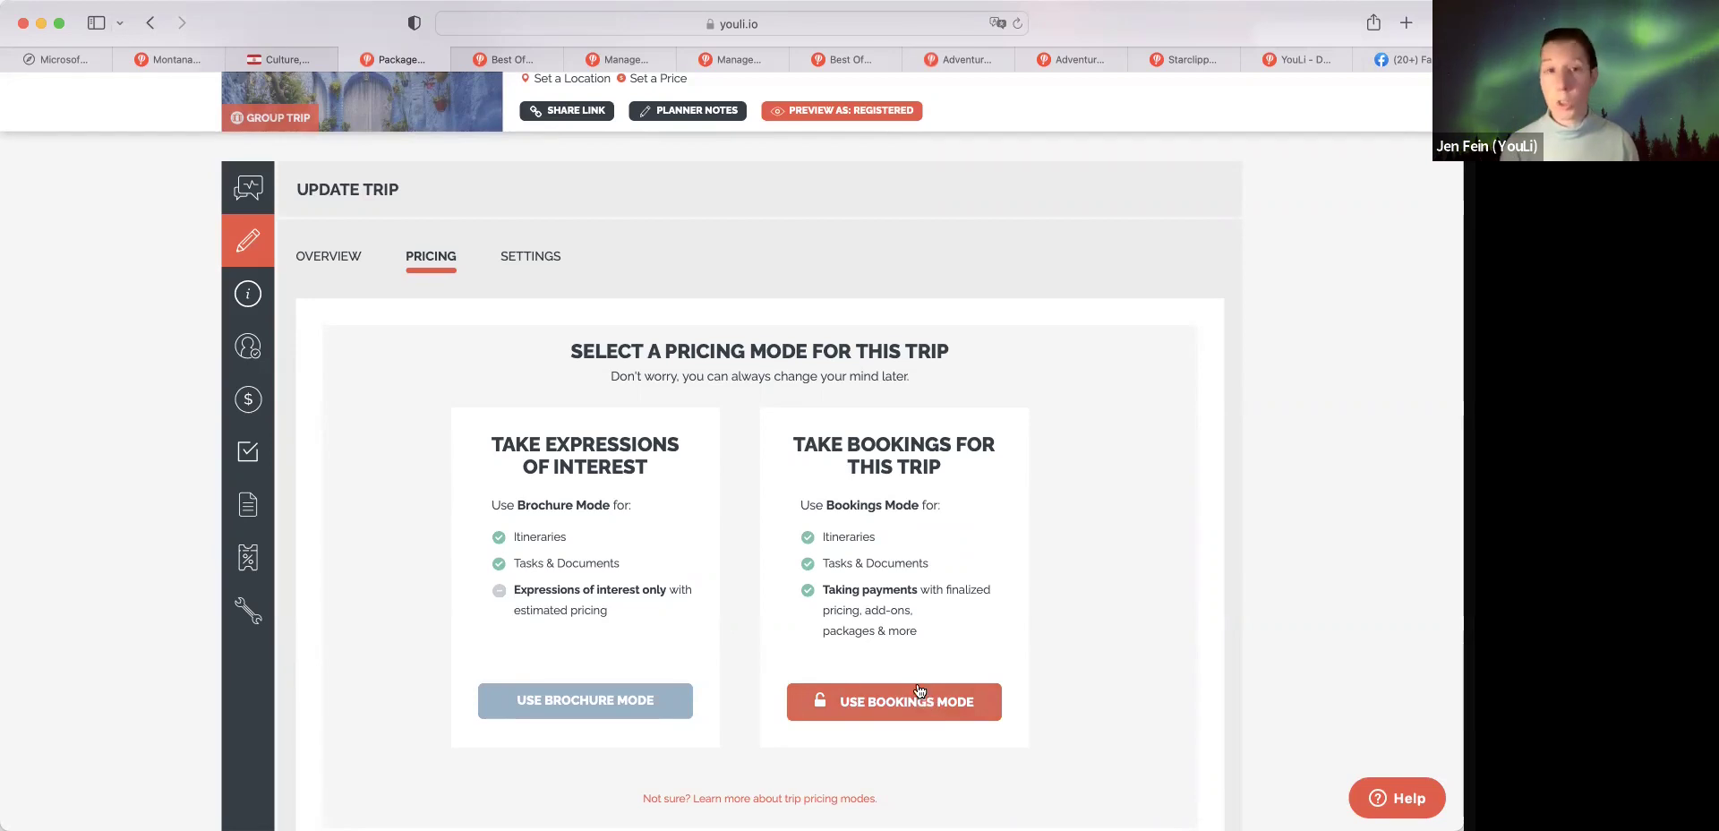
- Review the Best of Morocco trip's pricing packages and the management actions offered for the Shared Room (Double Occupancy) package
click(503, 60)
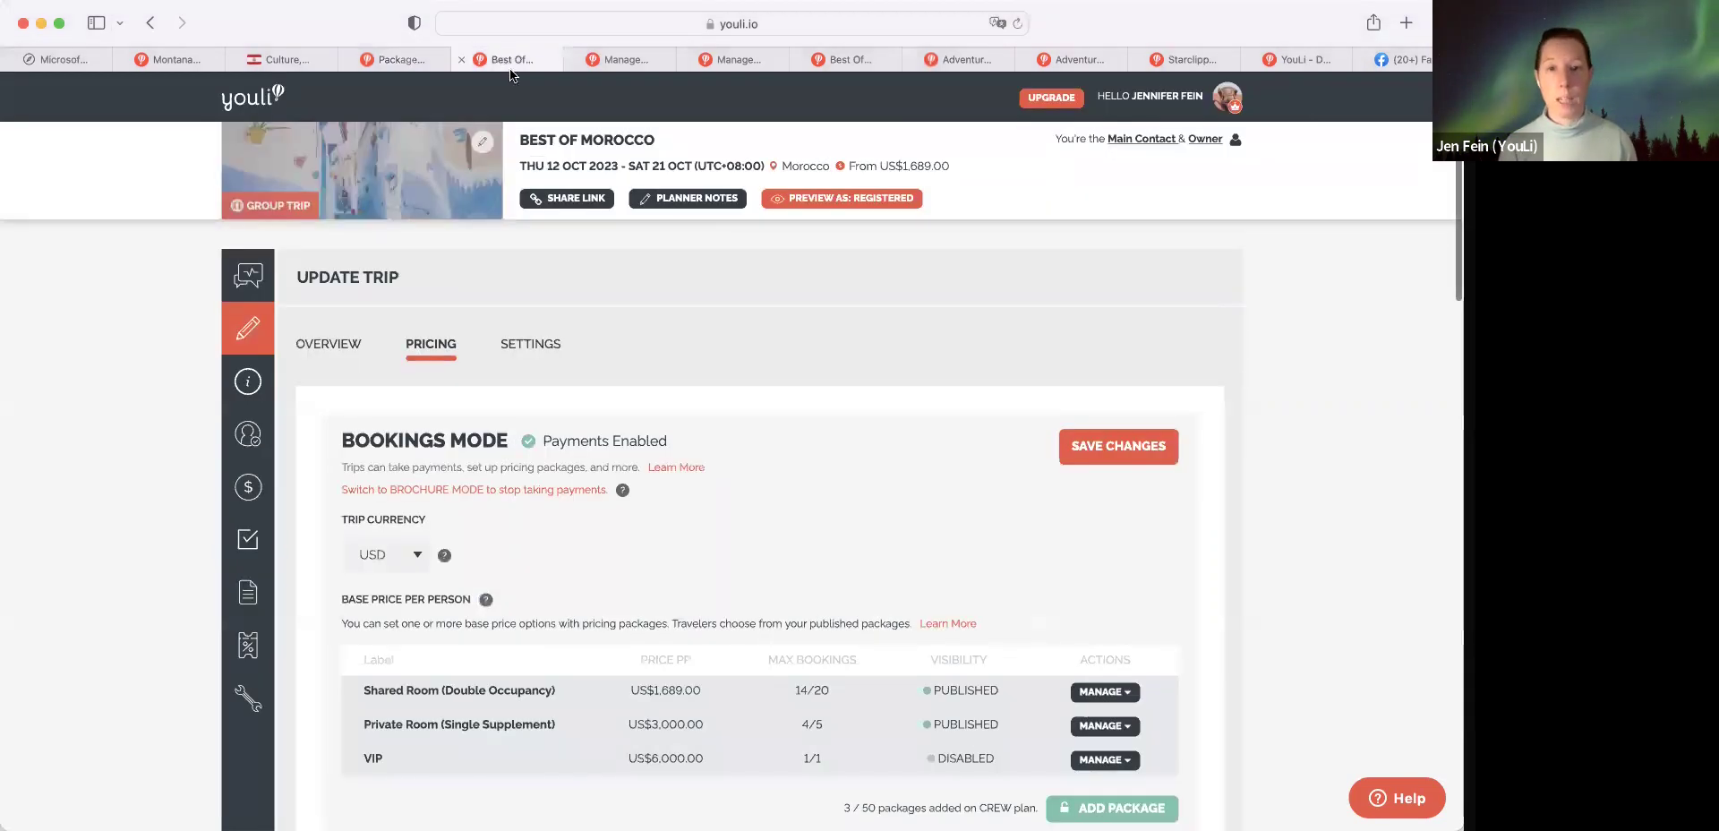
scroll(815, 486, down, 1)
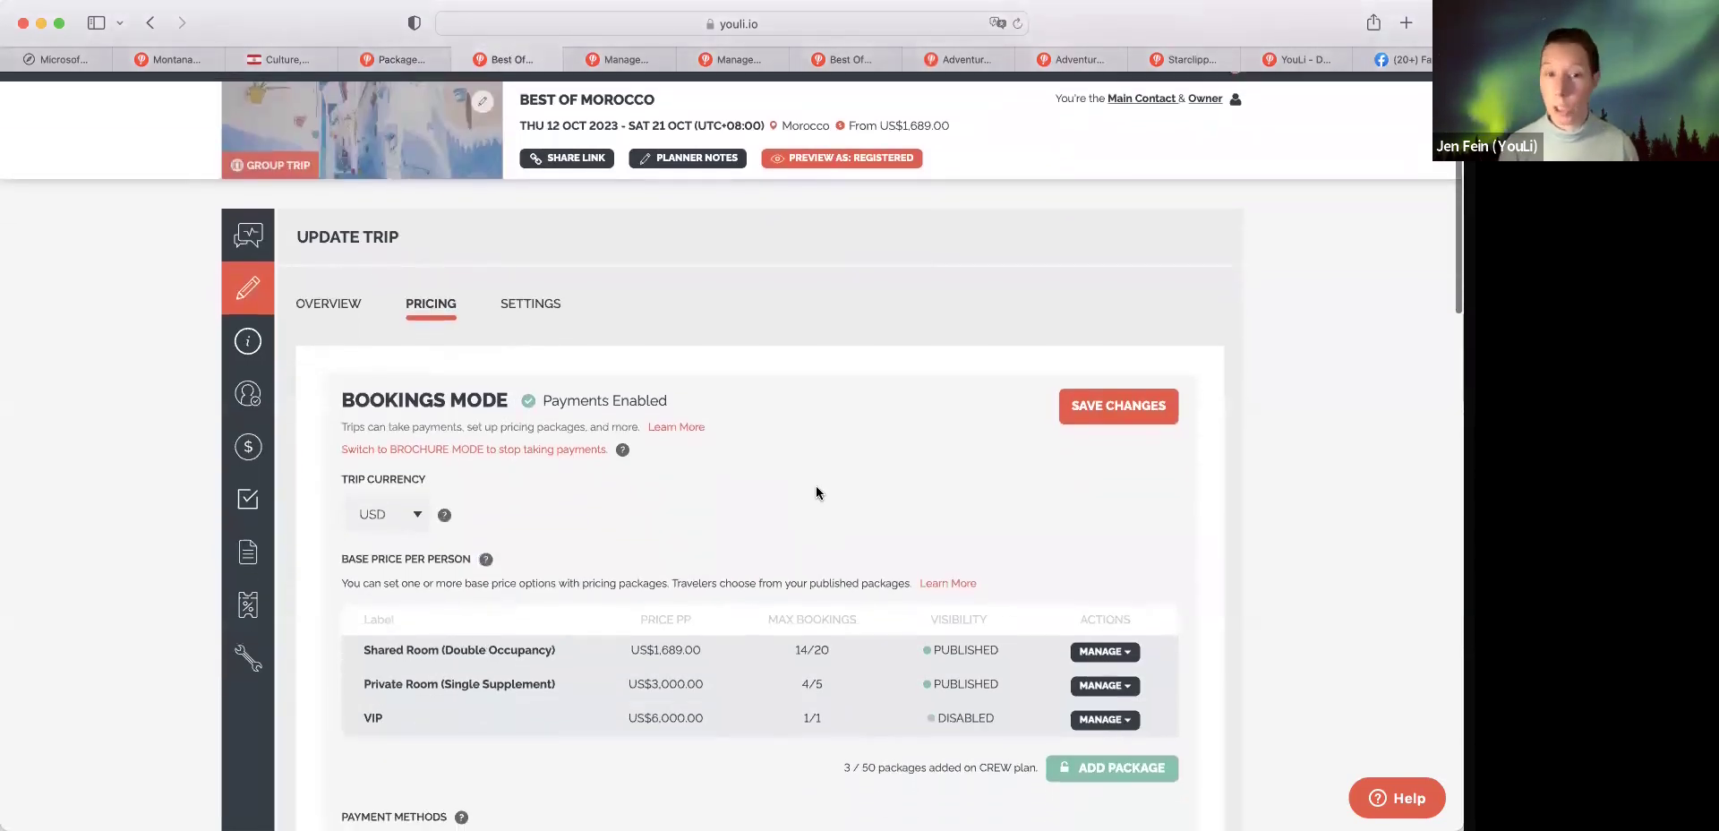
scroll(816, 492, down, 3)
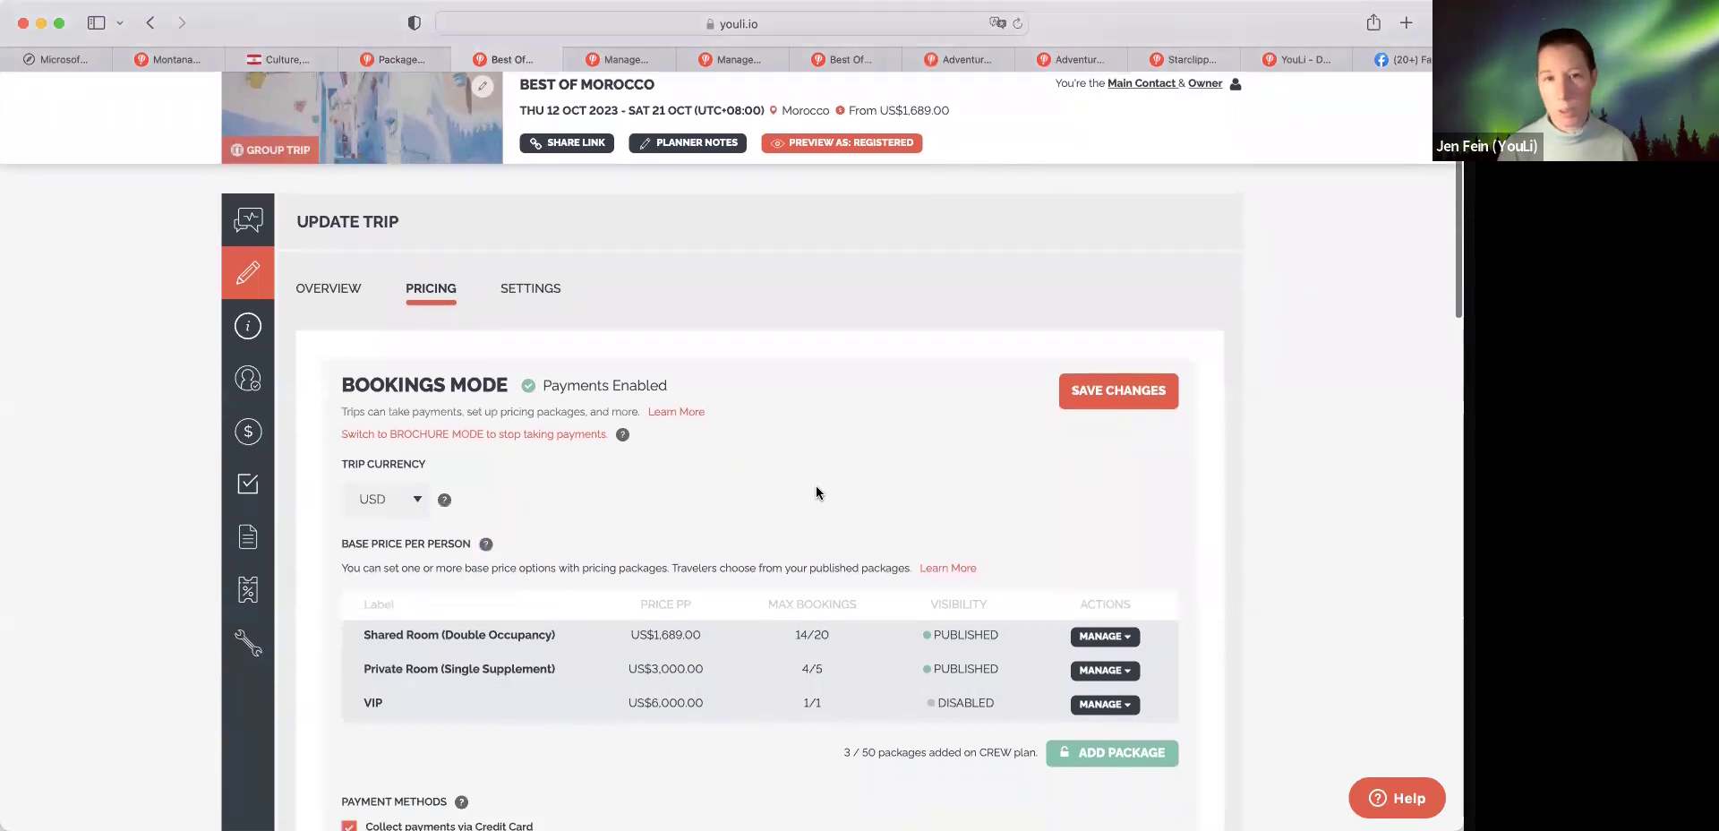
scroll(815, 492, down, 1)
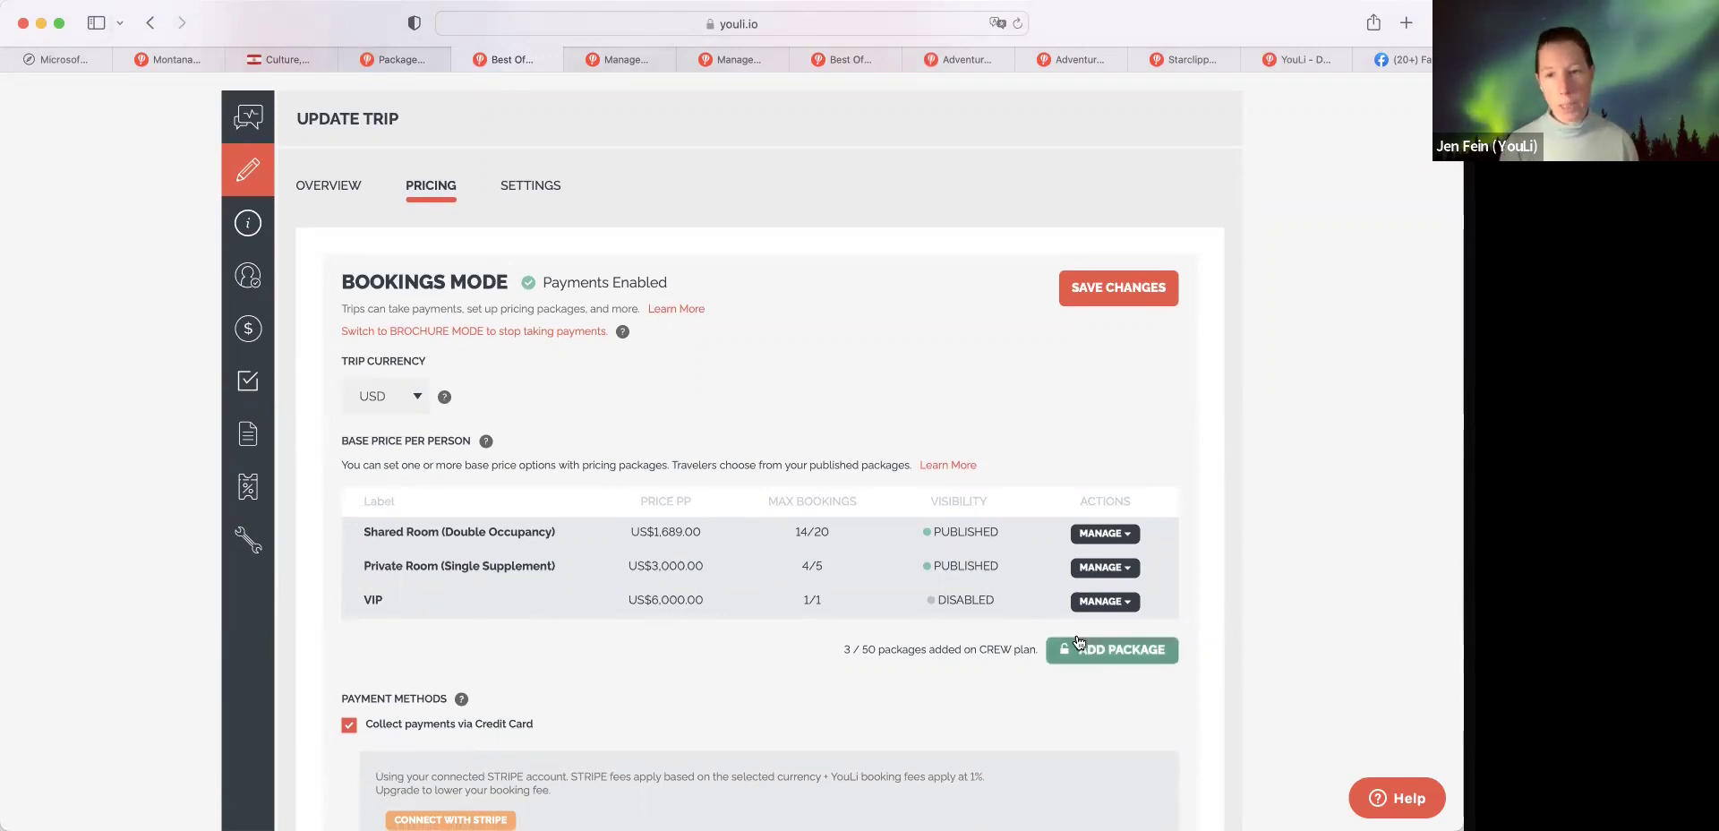
click(1101, 534)
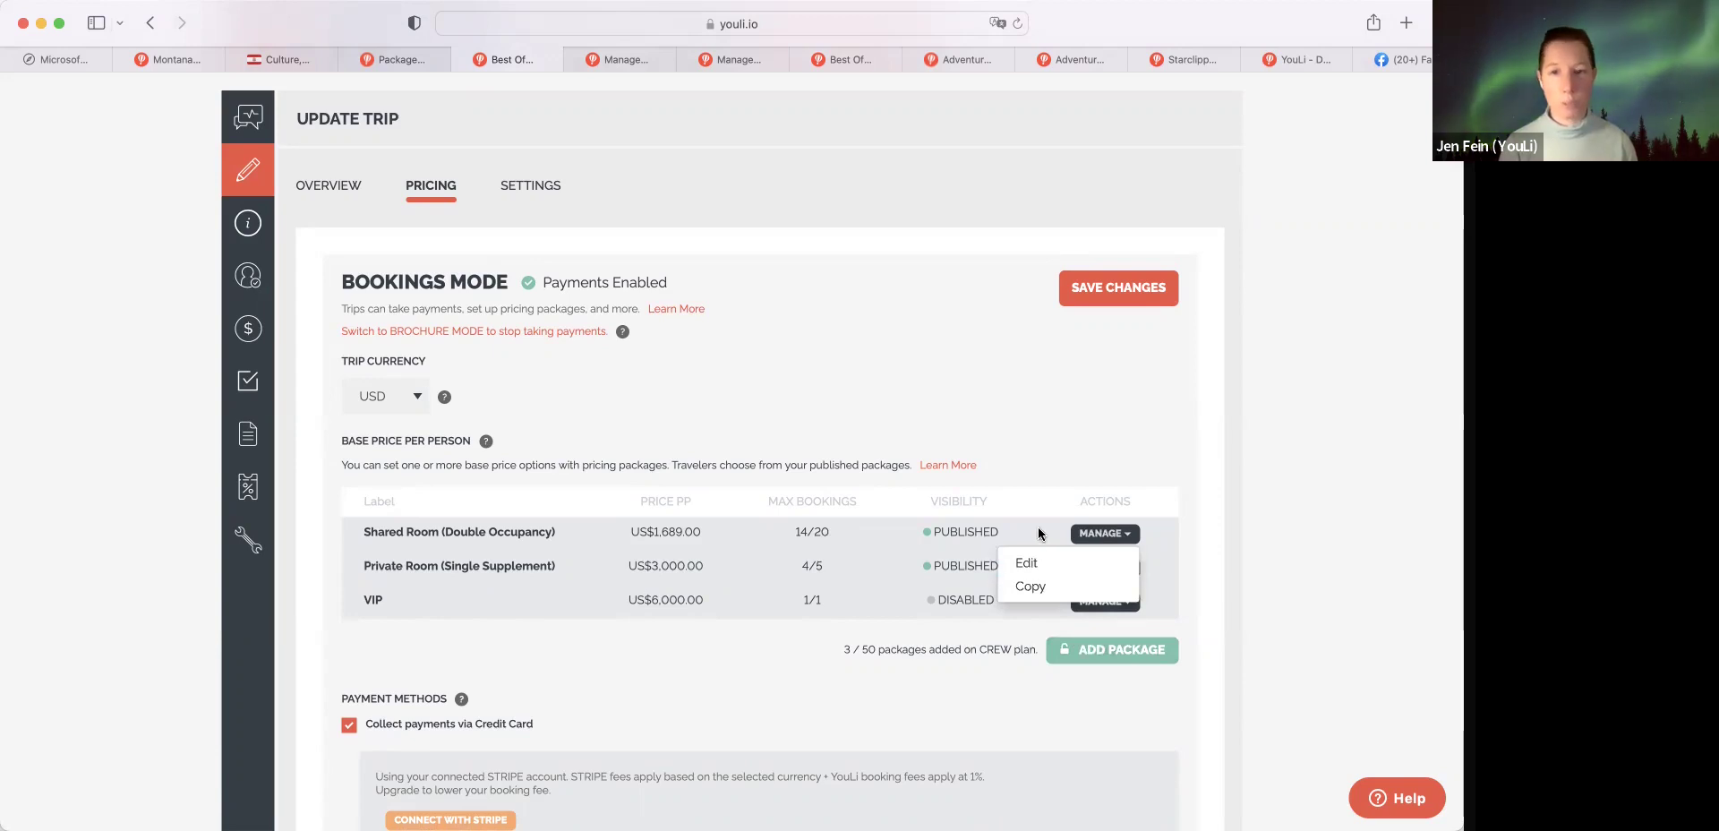
click(867, 548)
- Check the maximum bookings of the Shared Room and Private Room packages on the Best of Morocco trip
drag(829, 534, 792, 535)
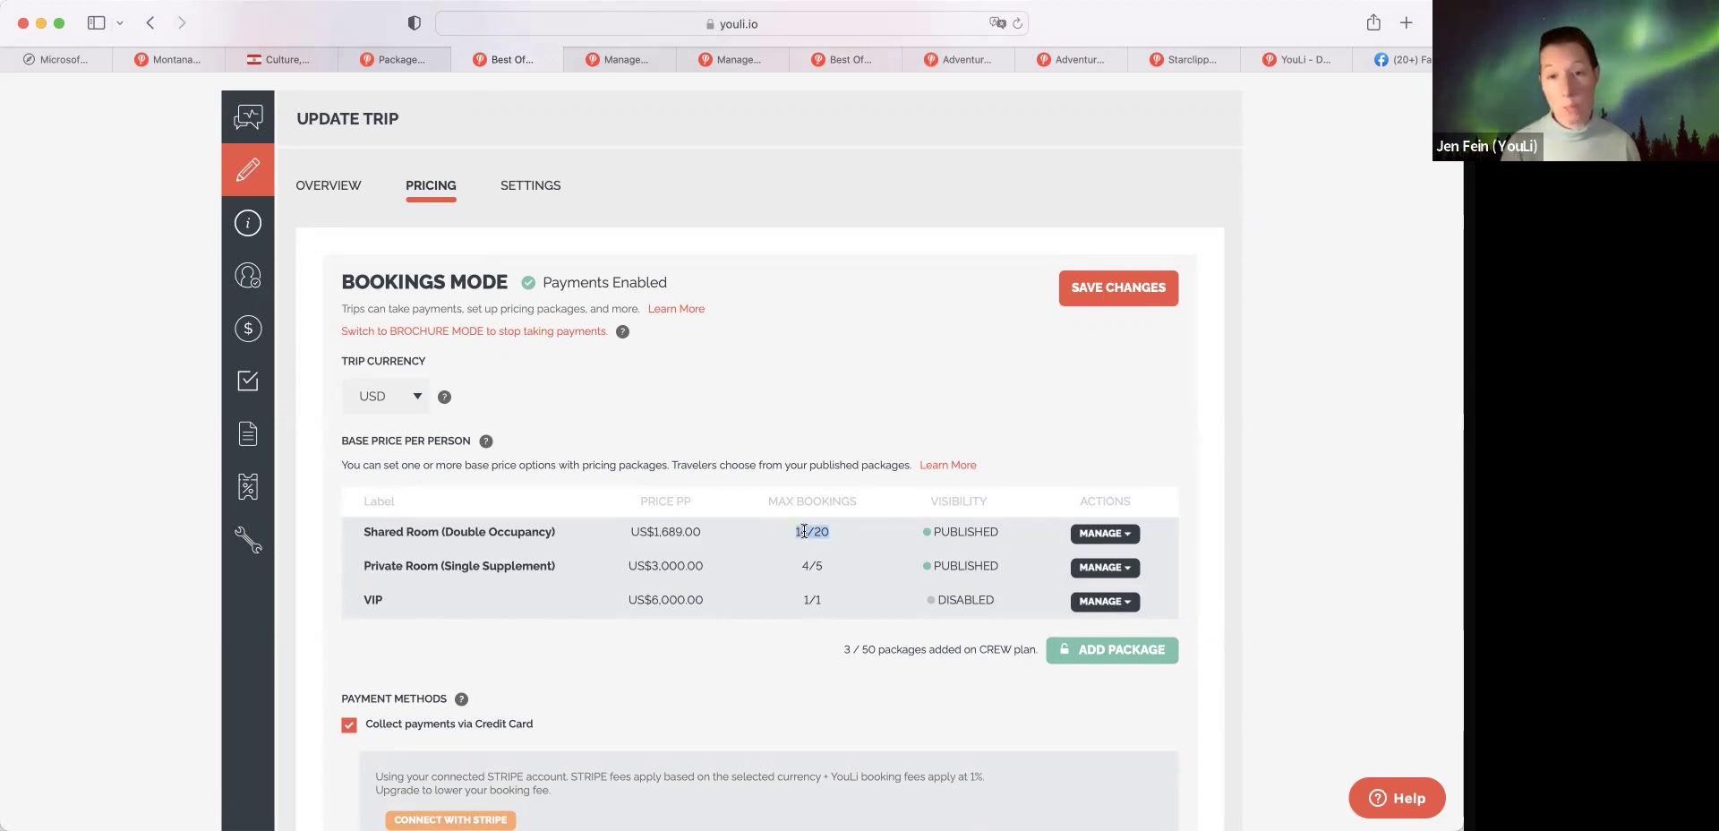
click(837, 555)
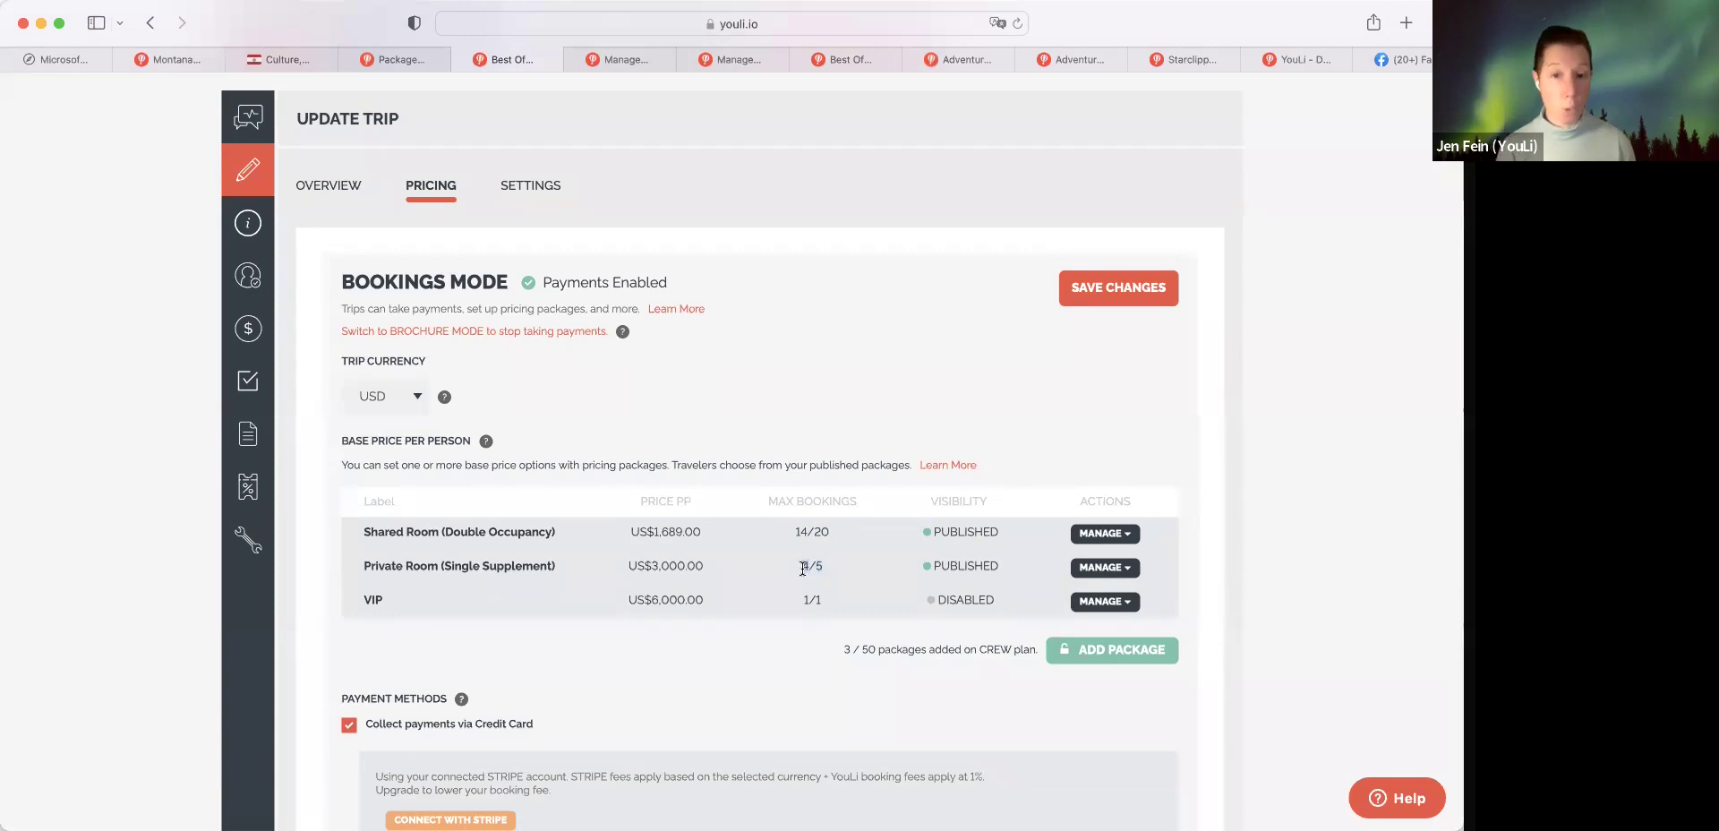
drag(802, 569, 838, 571)
click(834, 567)
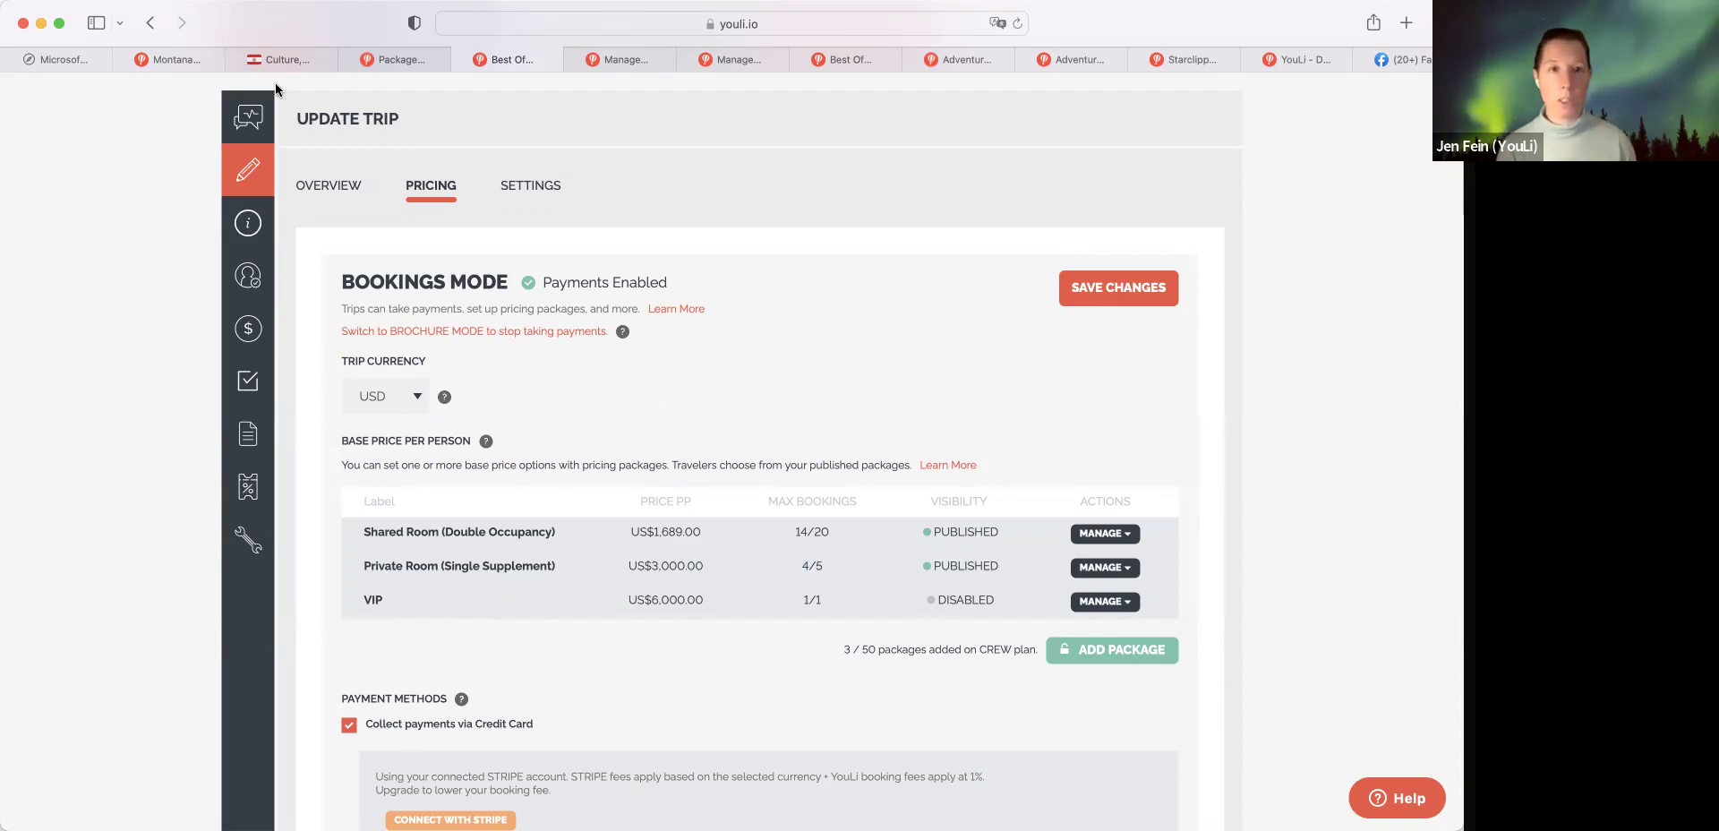
- Return to the Montana retreat preview and review the availability shown in its package list
click(176, 62)
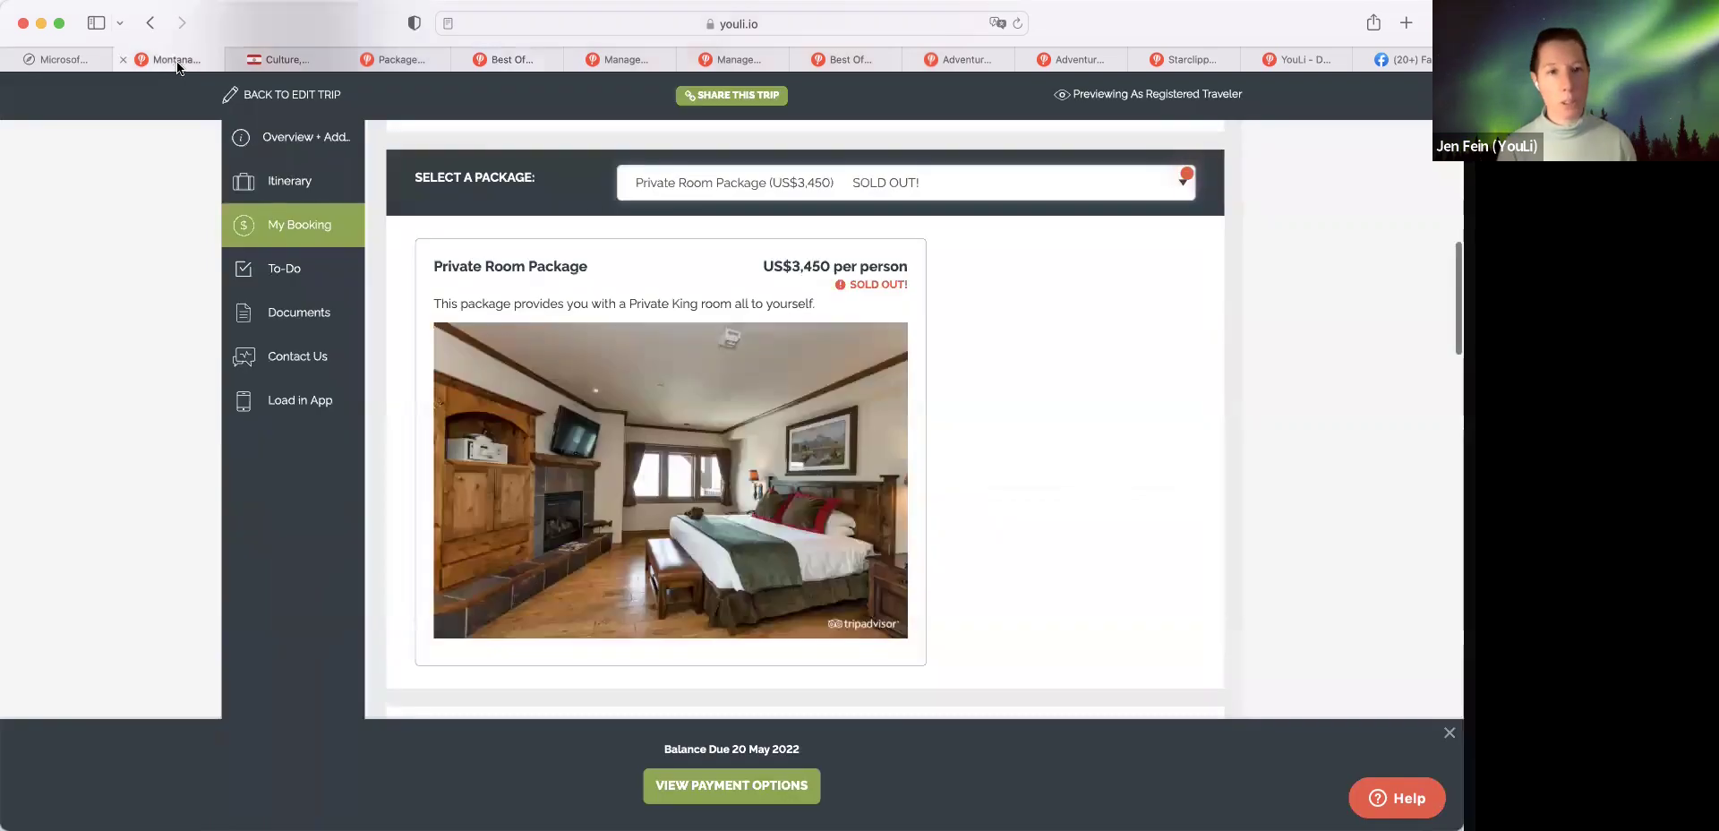
click(838, 198)
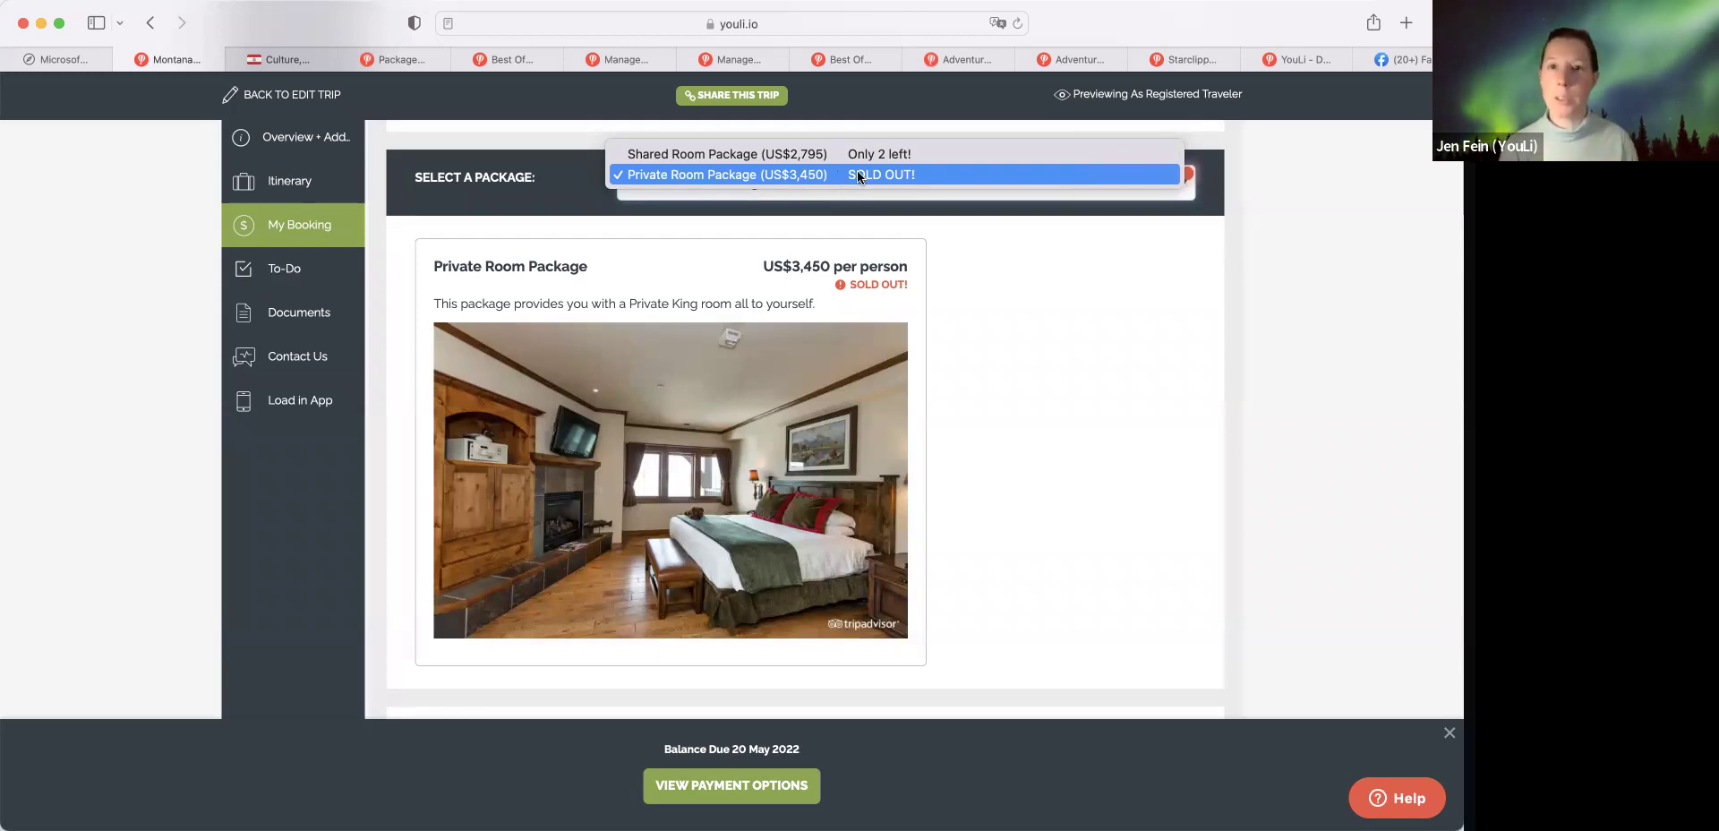
click(1028, 423)
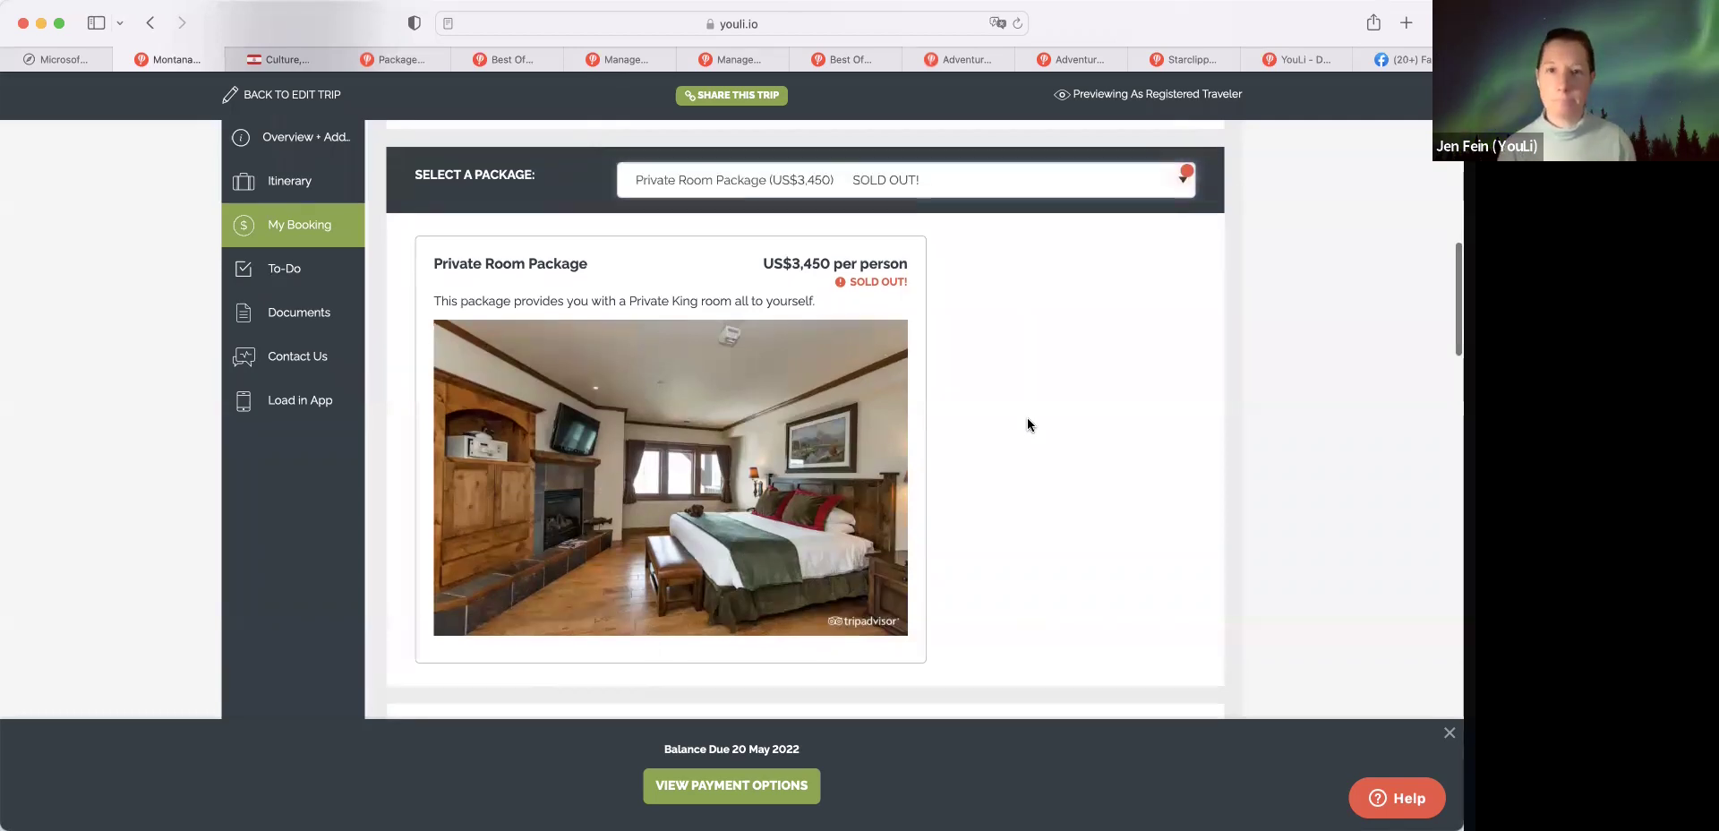
- Enter the coupon code VIPAGENT in the My Booking summary below the itinerary add-ons
scroll(1028, 419, down, 3)
scroll(1027, 423, down, 5)
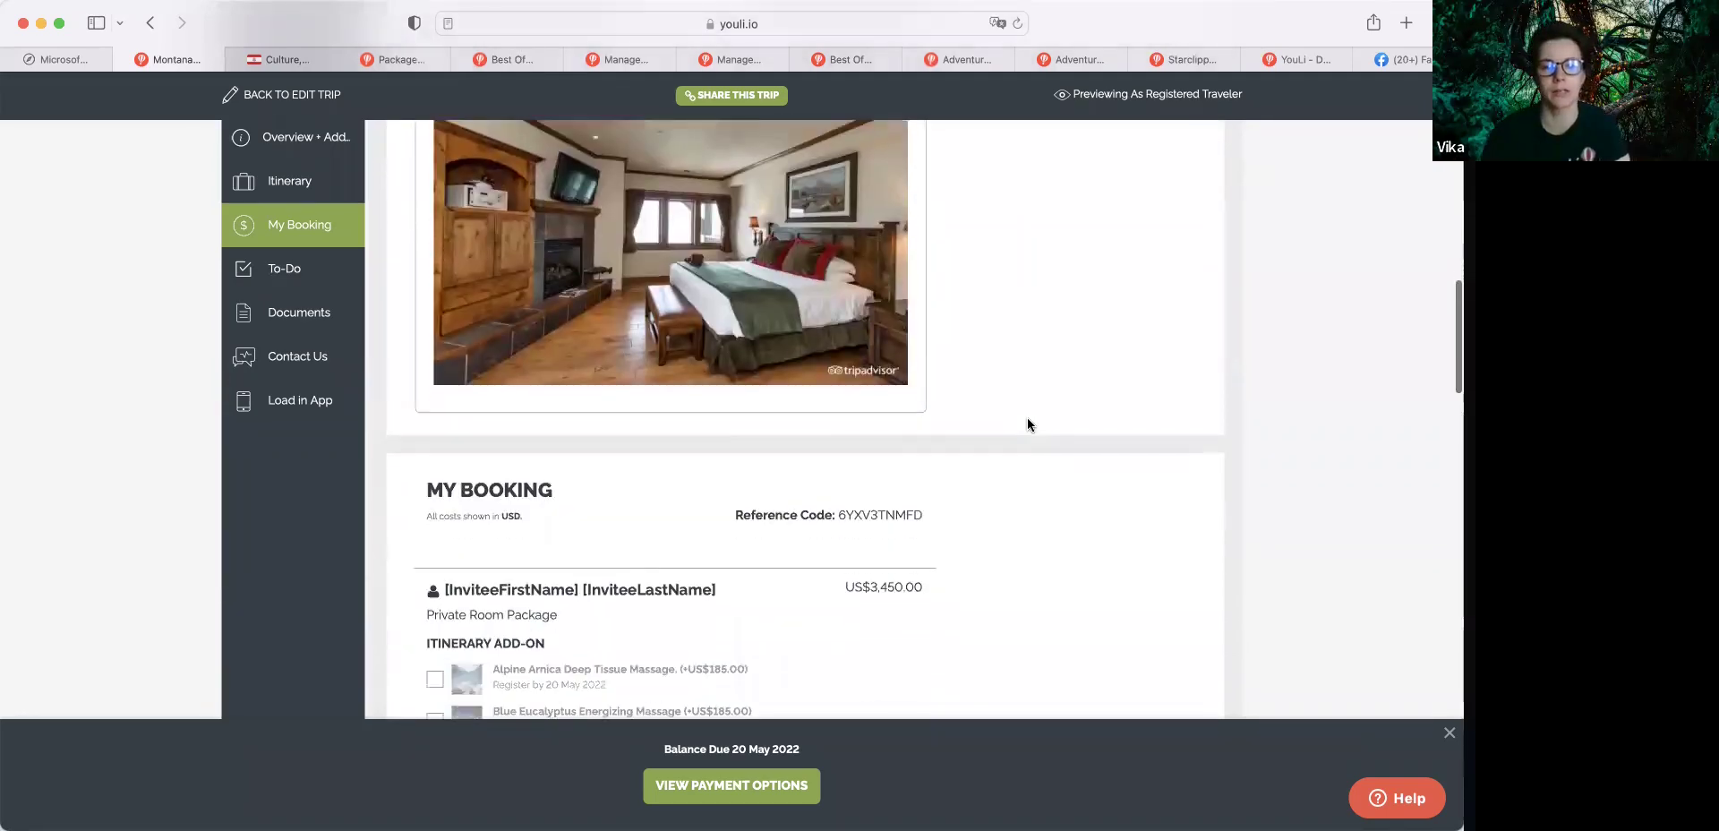
scroll(1028, 424, down, 1)
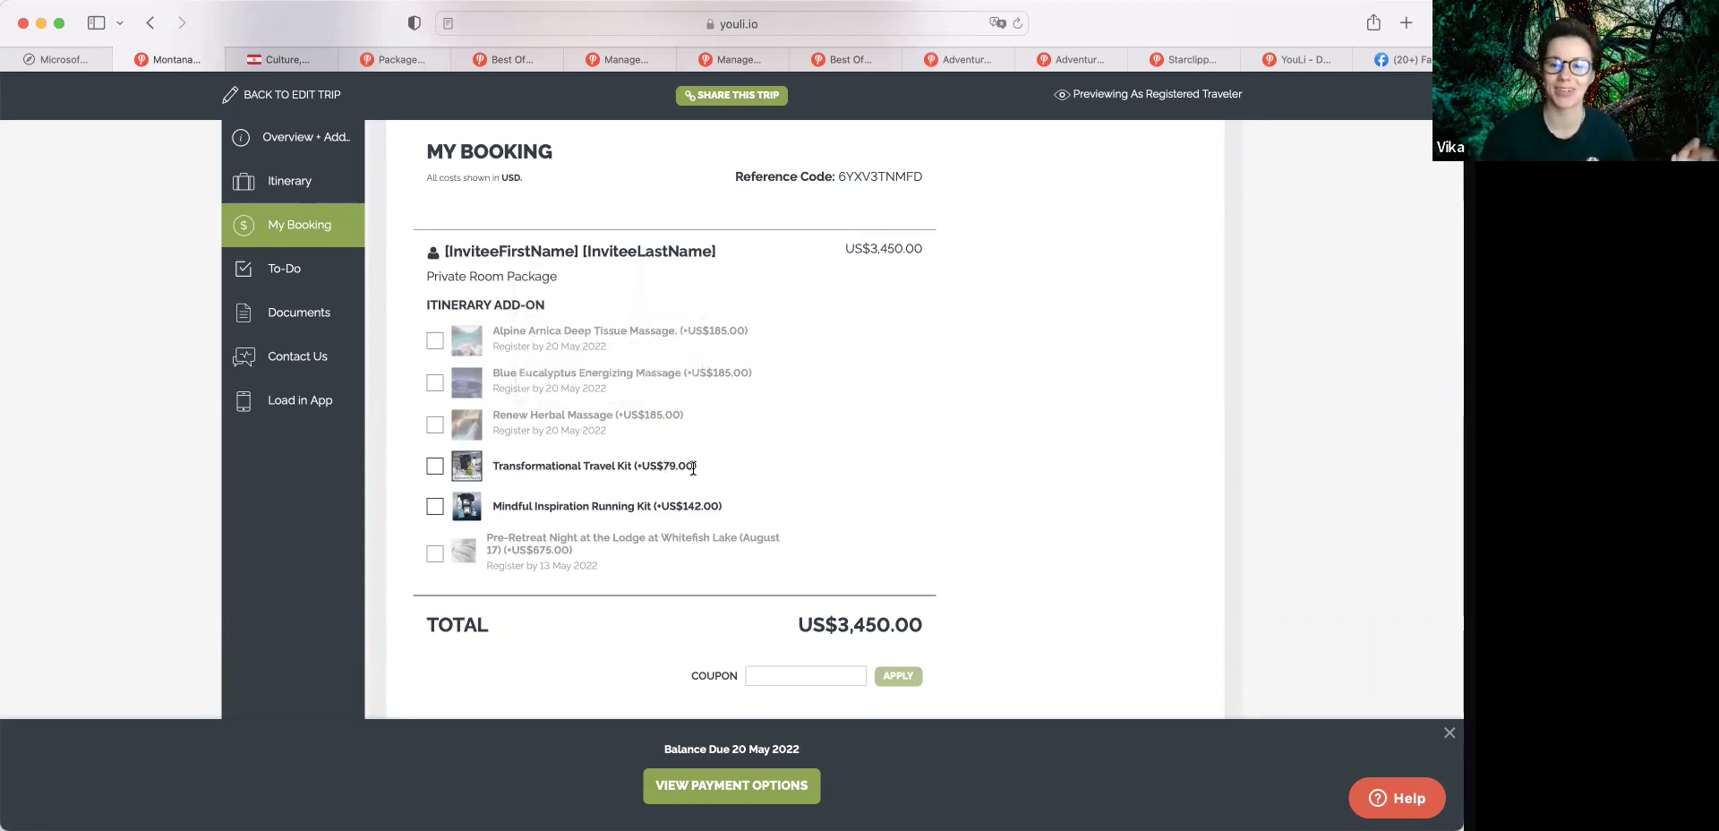
scroll(755, 635, down, 1)
click(765, 623)
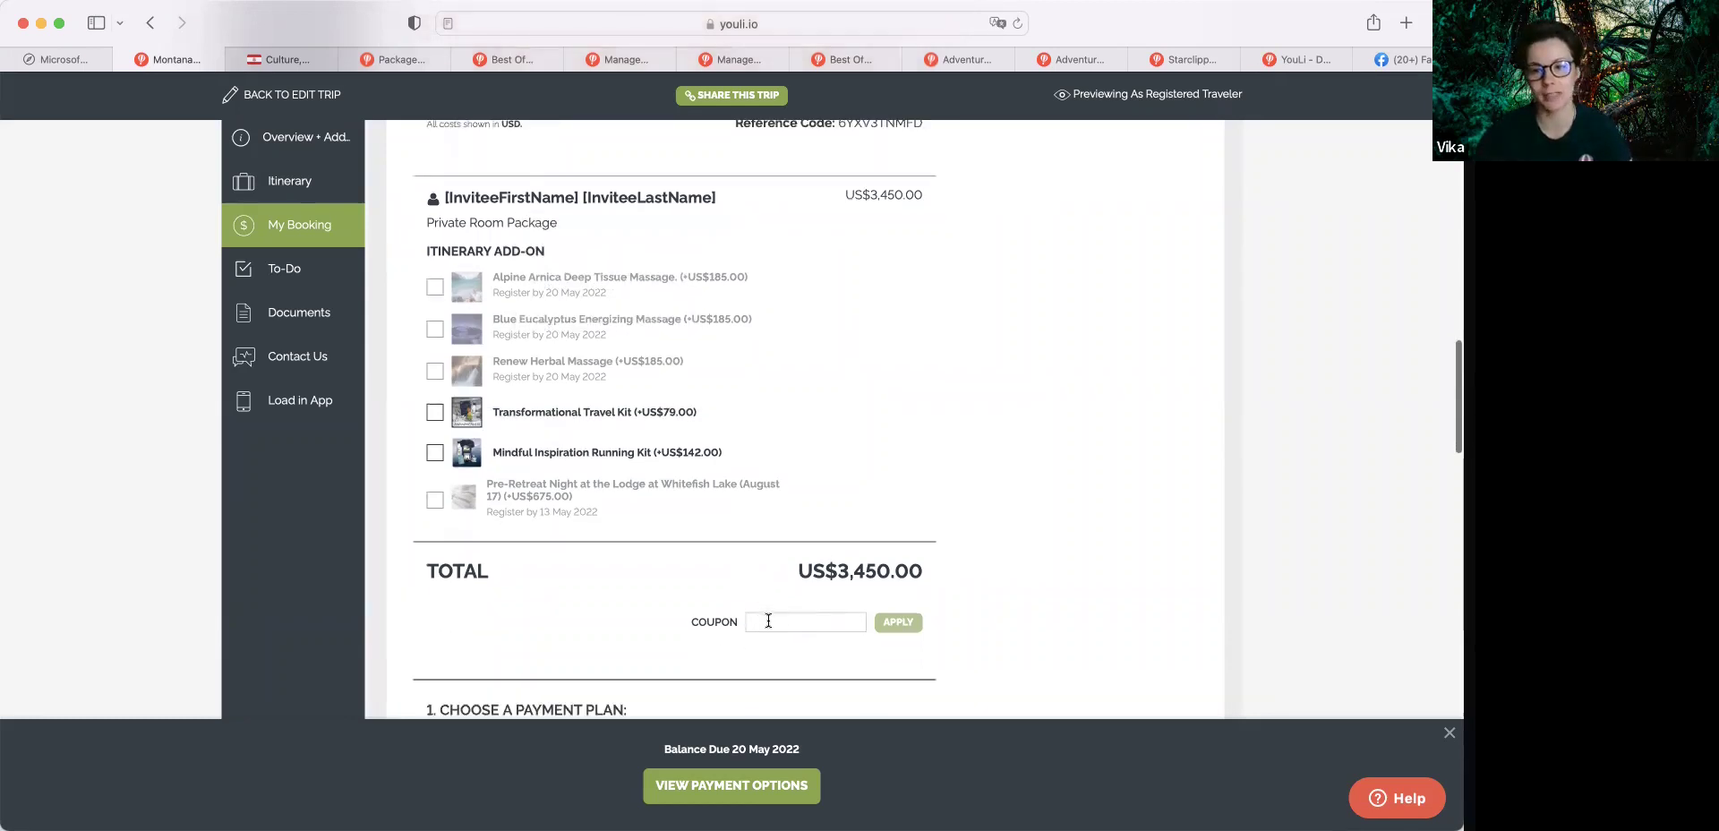
text(VIPAGENT)
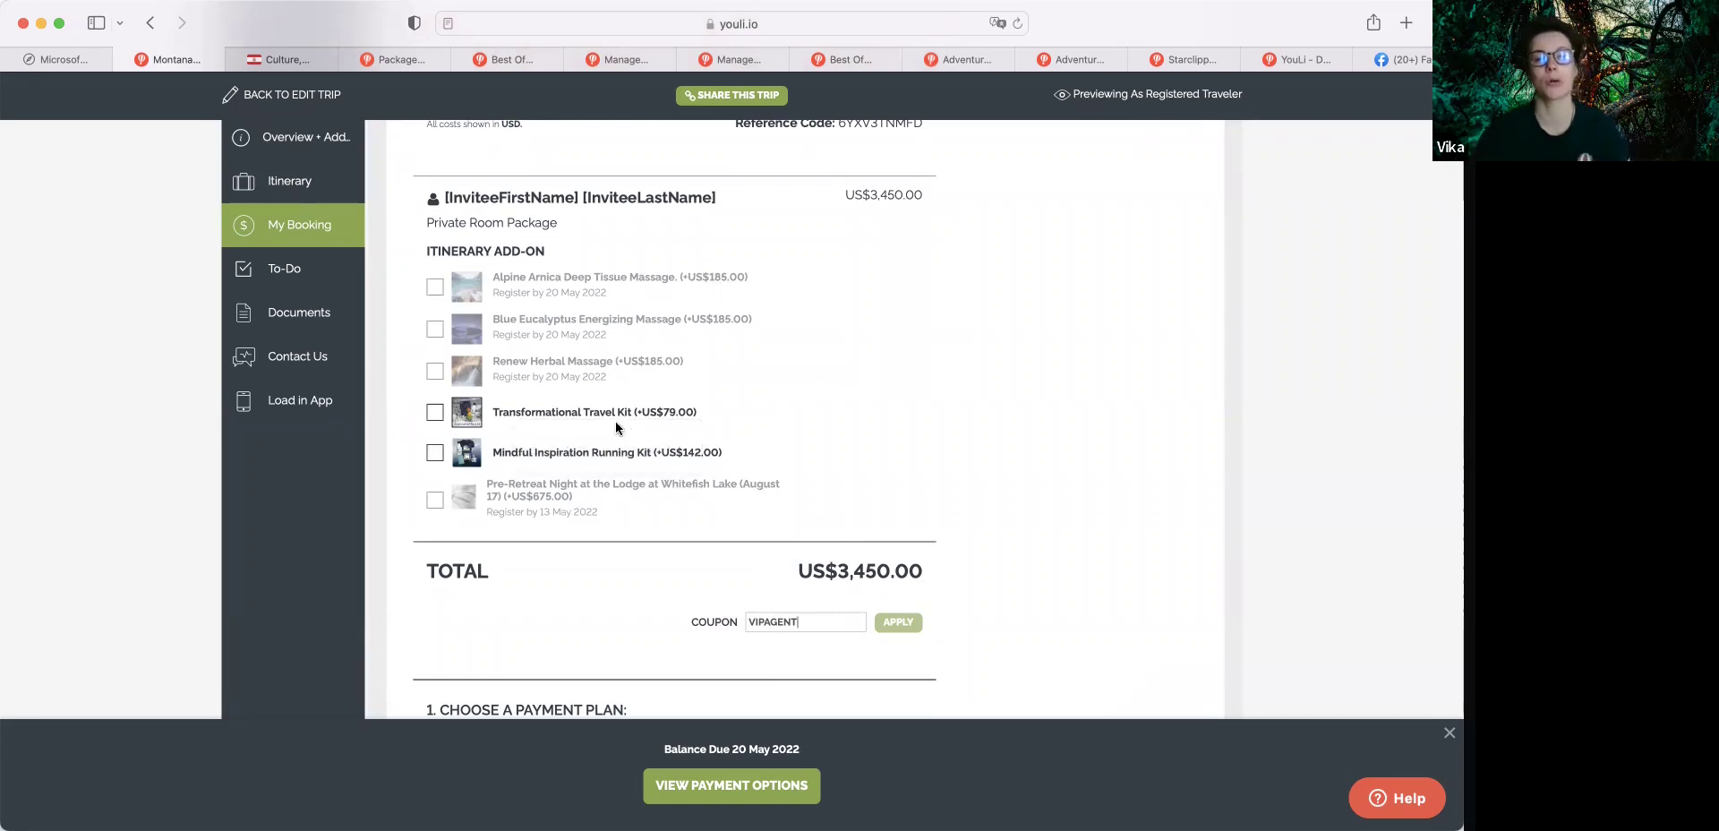
- Examine the Transformational Travel Kit add-on and compare it with the choices in the Montana retreat's package list
drag(488, 410, 714, 413)
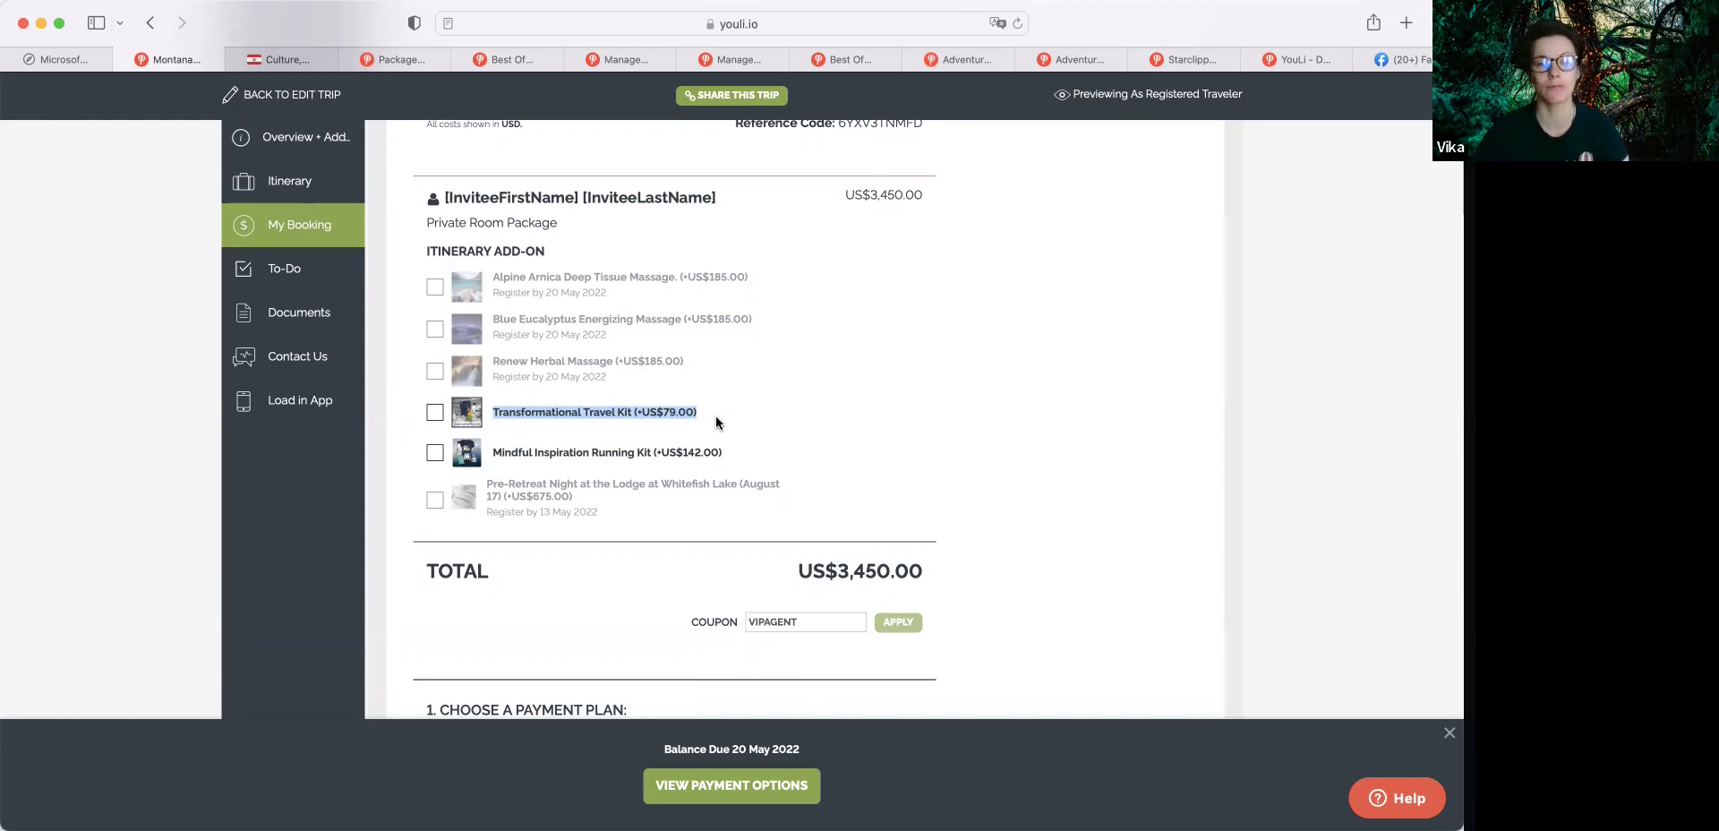
click(717, 416)
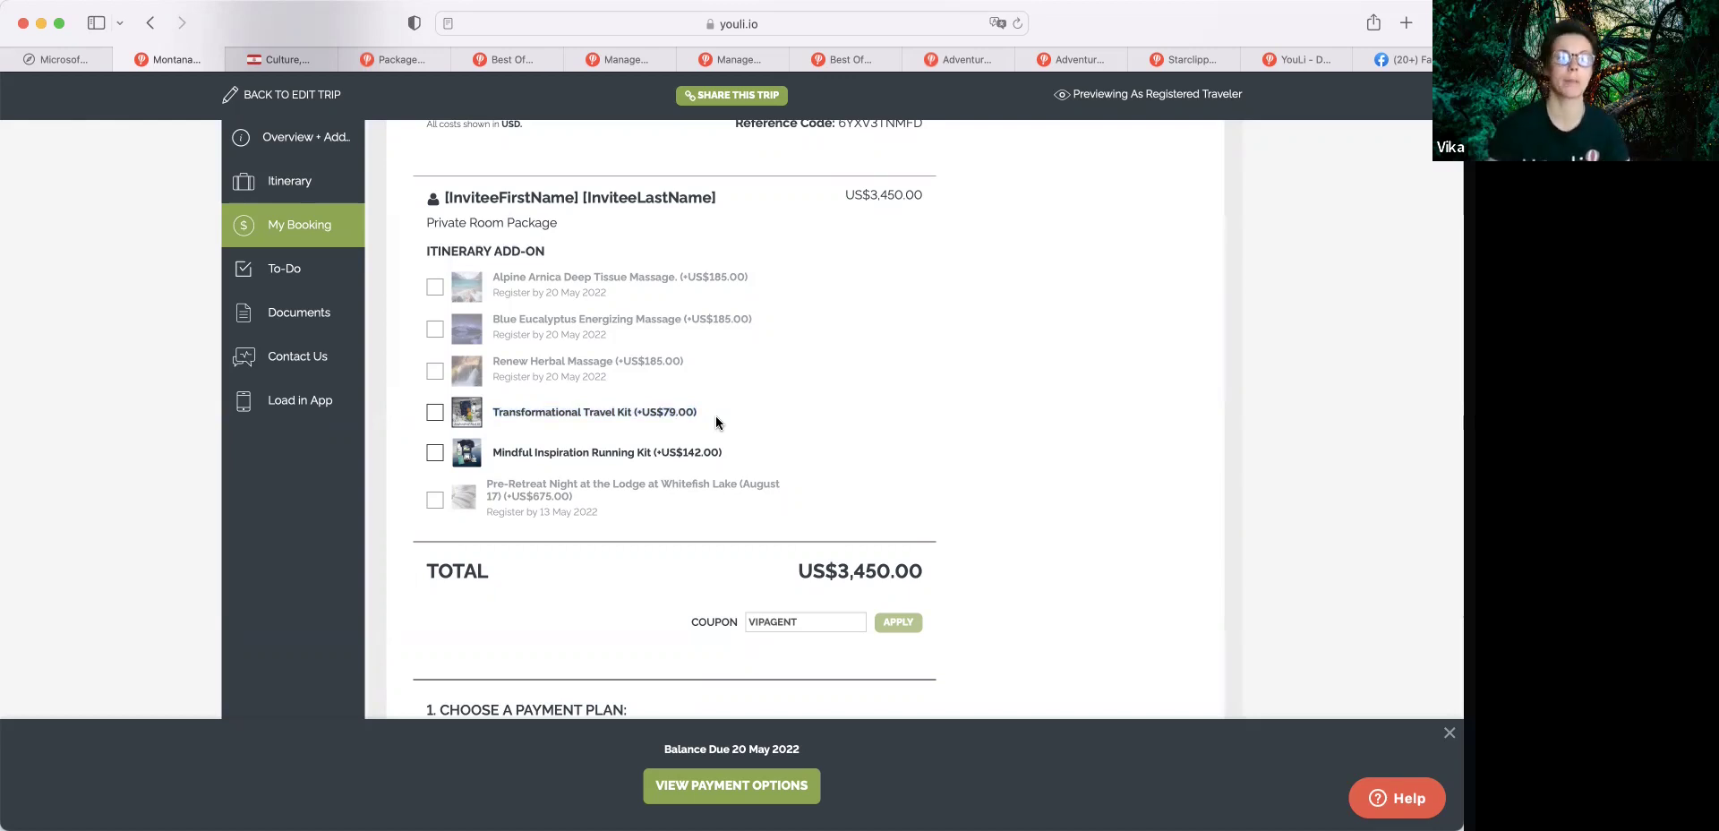
scroll(713, 415, up, 3)
scroll(713, 415, up, 10)
click(765, 228)
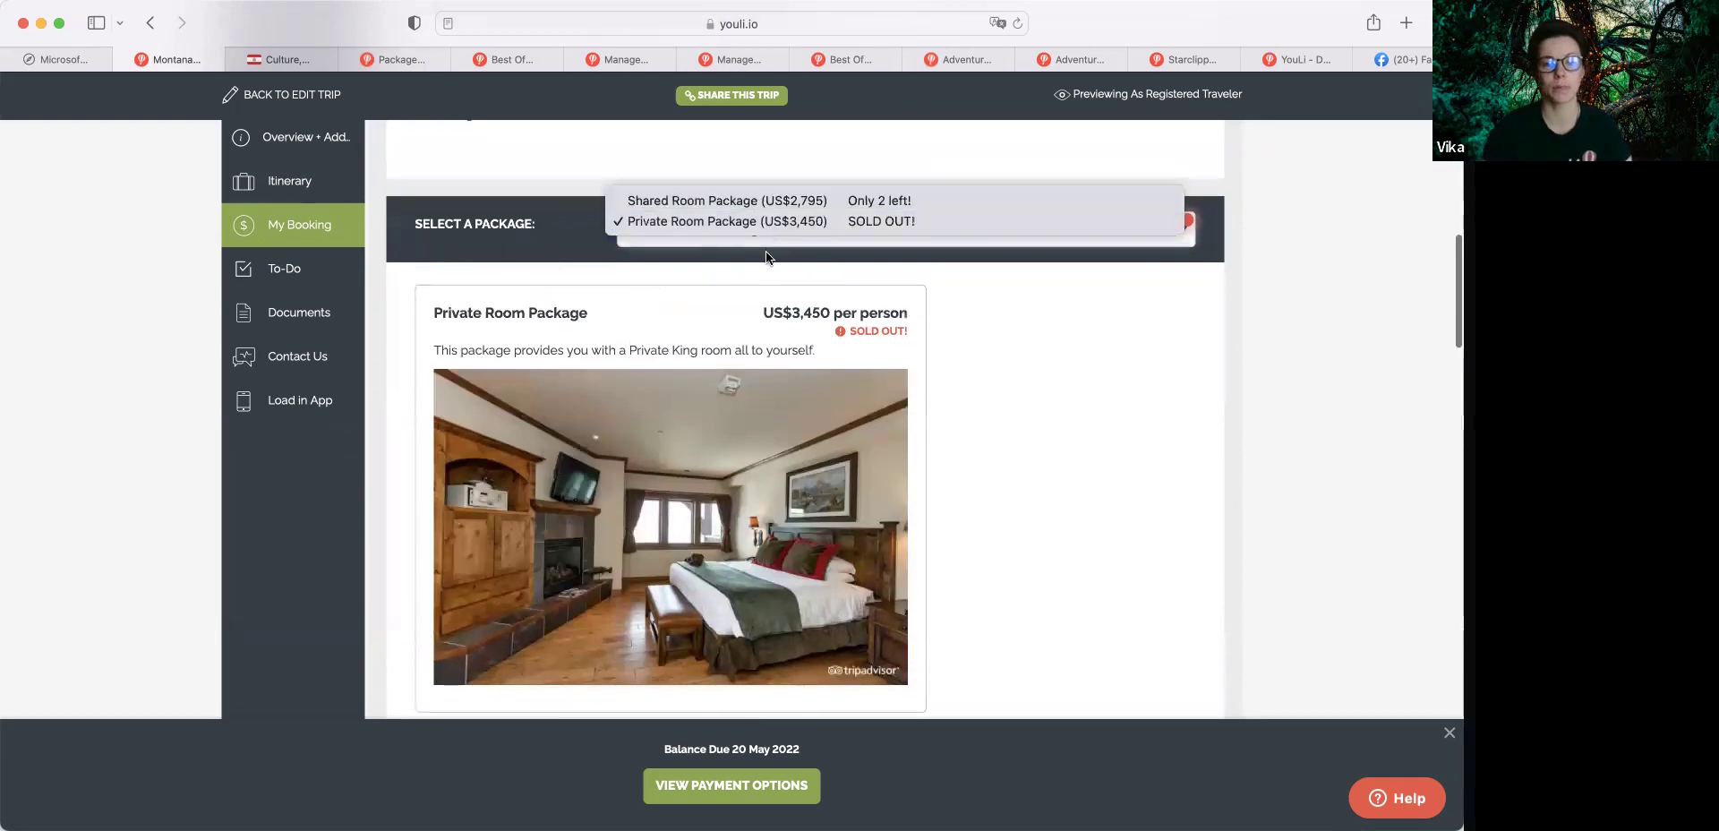
click(955, 348)
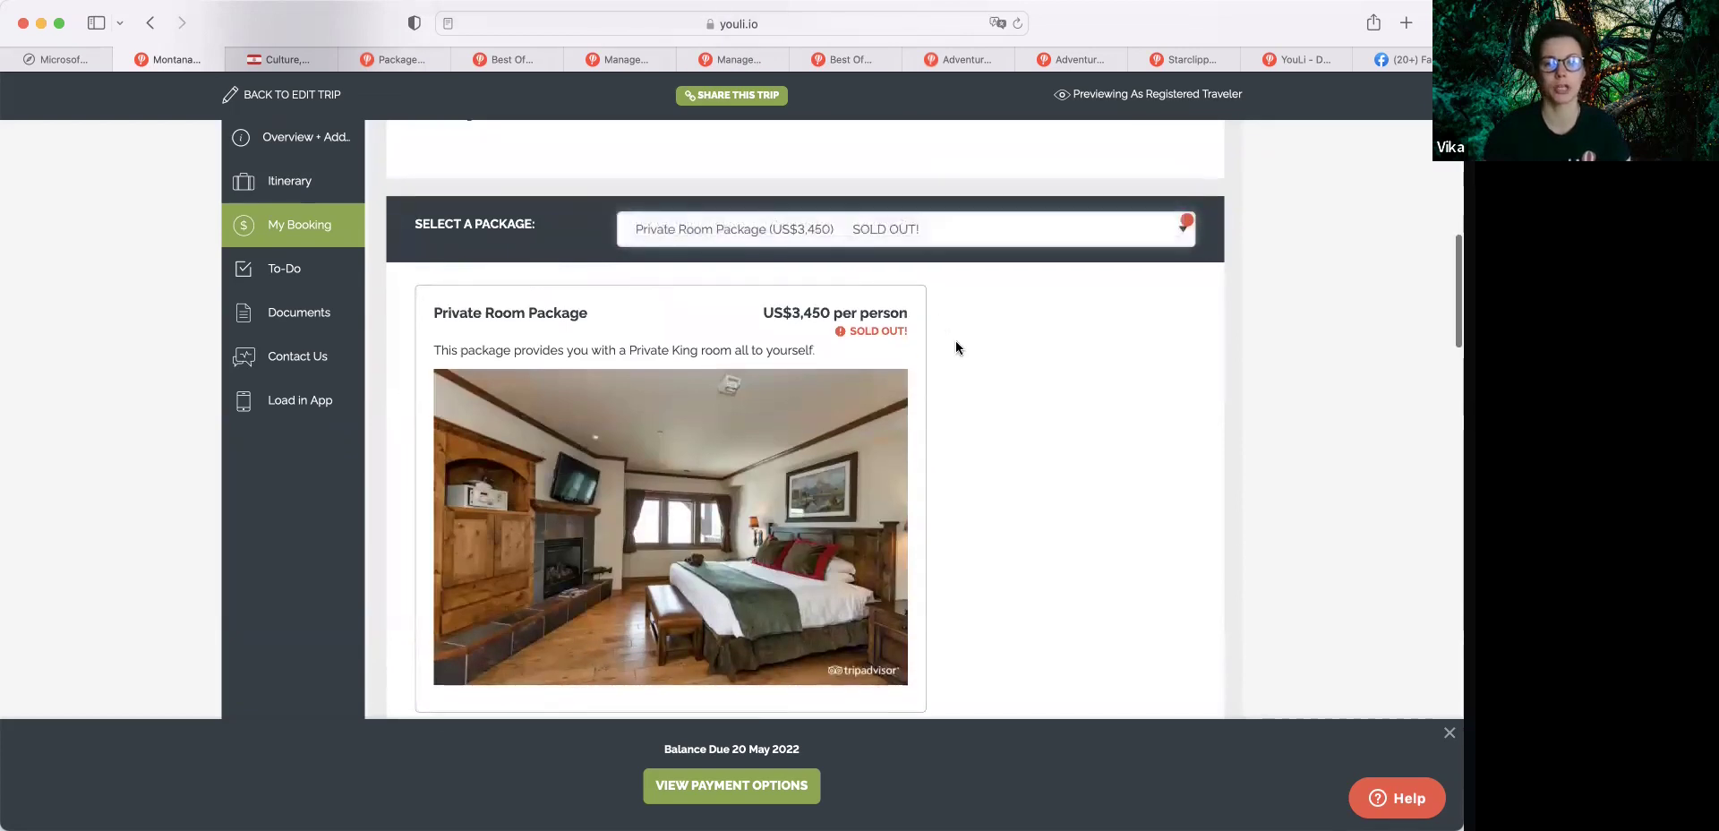
scroll(955, 348, down, 2)
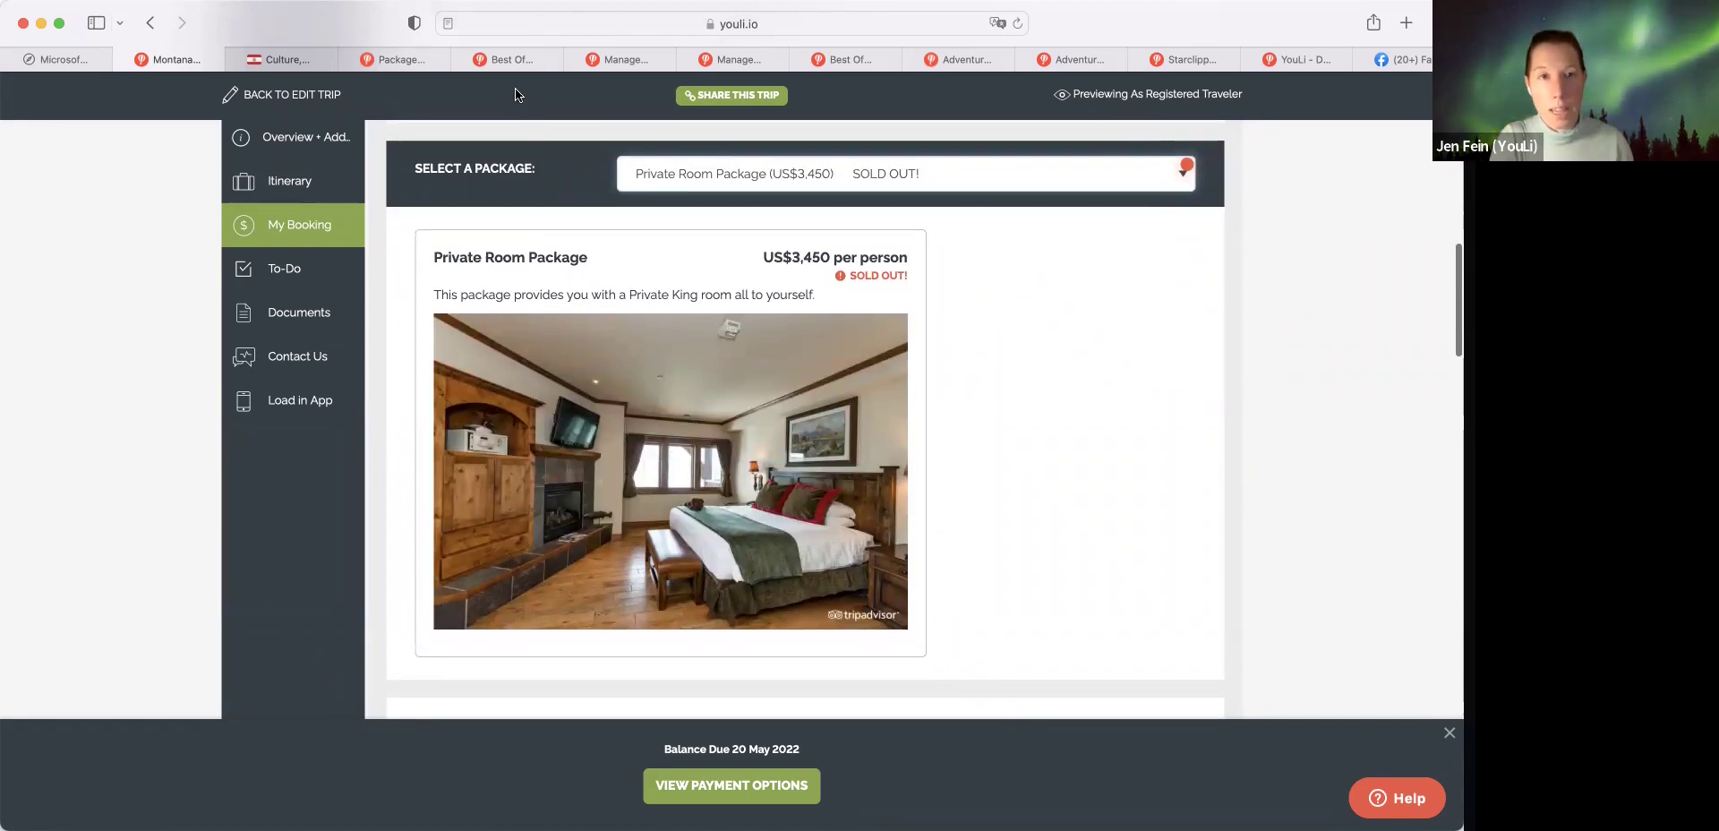
click(688, 174)
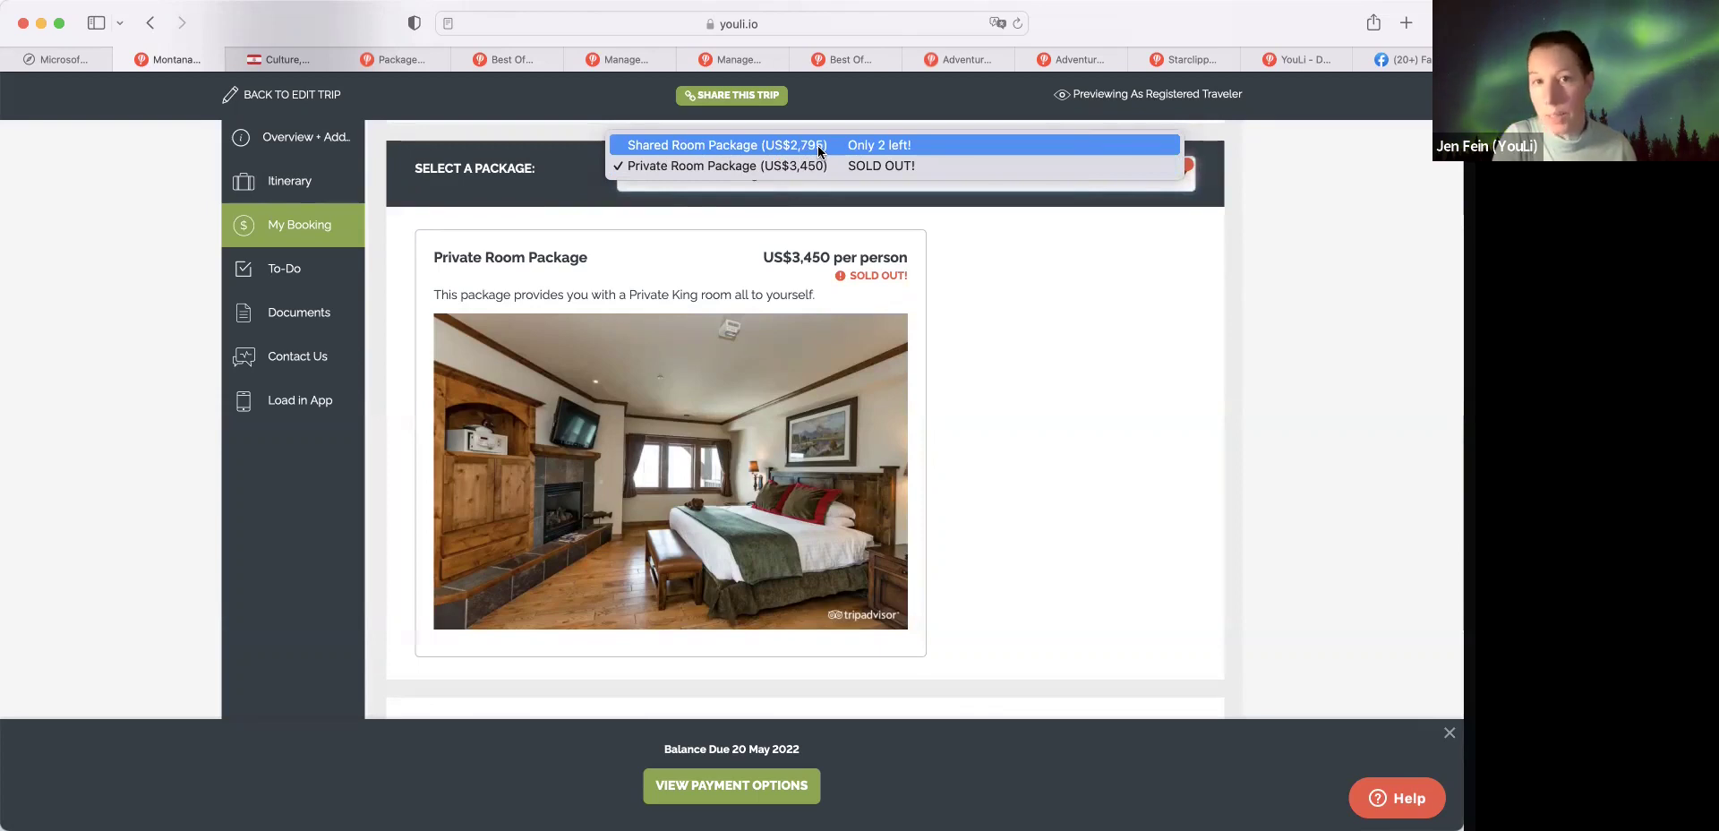
- Check the package choices in the adventure traveler's Edit Person form, keep Shared Room (Double Occupancy), and open the empty Room field
click(405, 58)
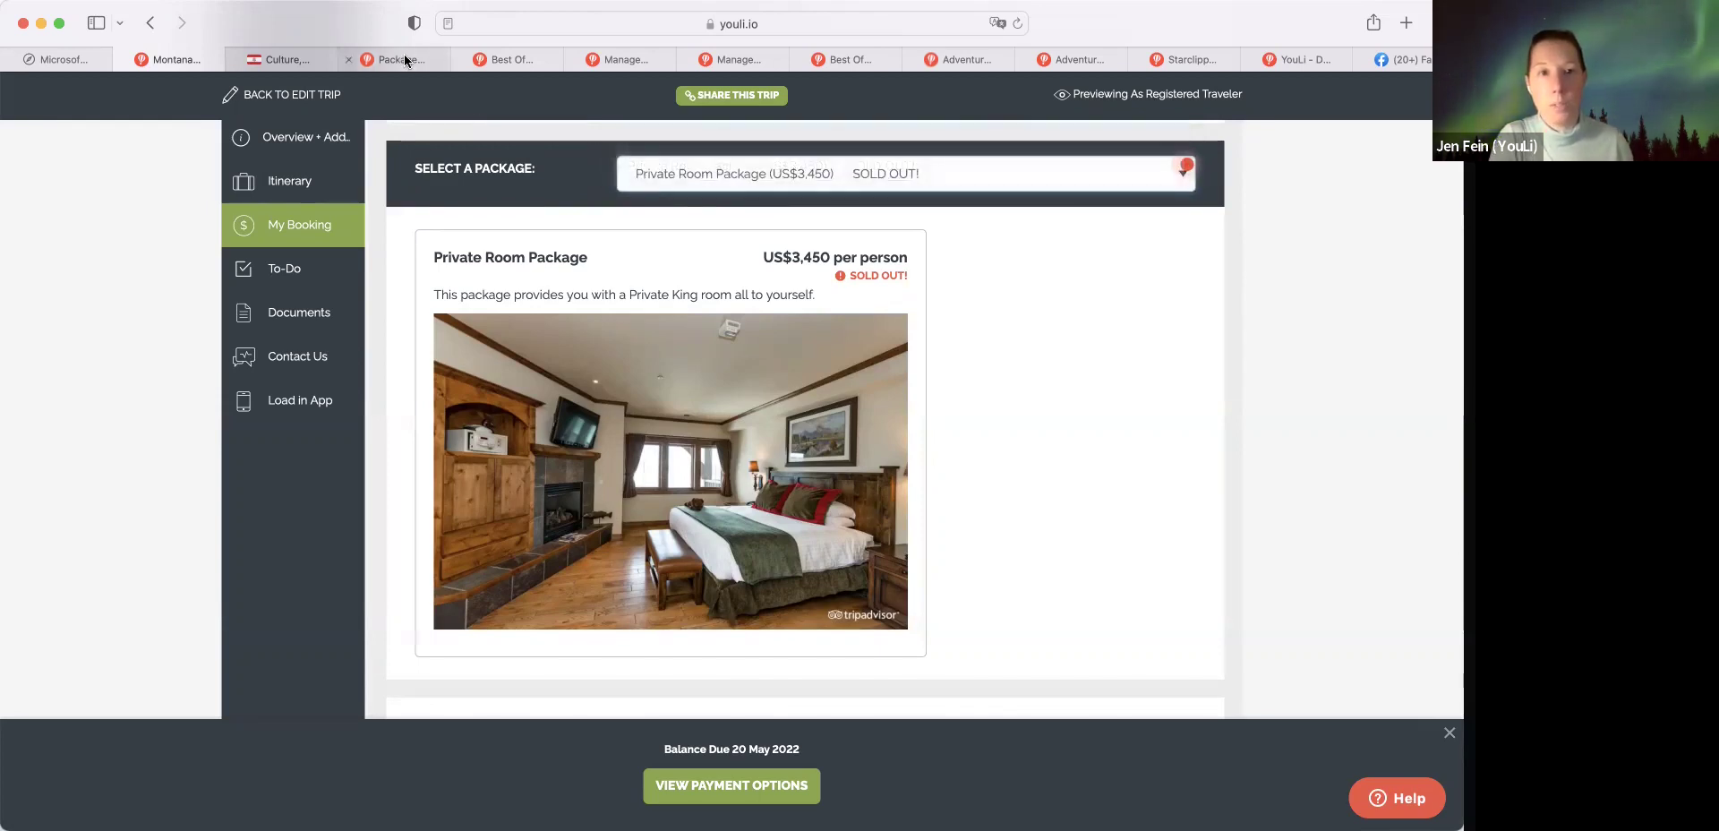
click(641, 57)
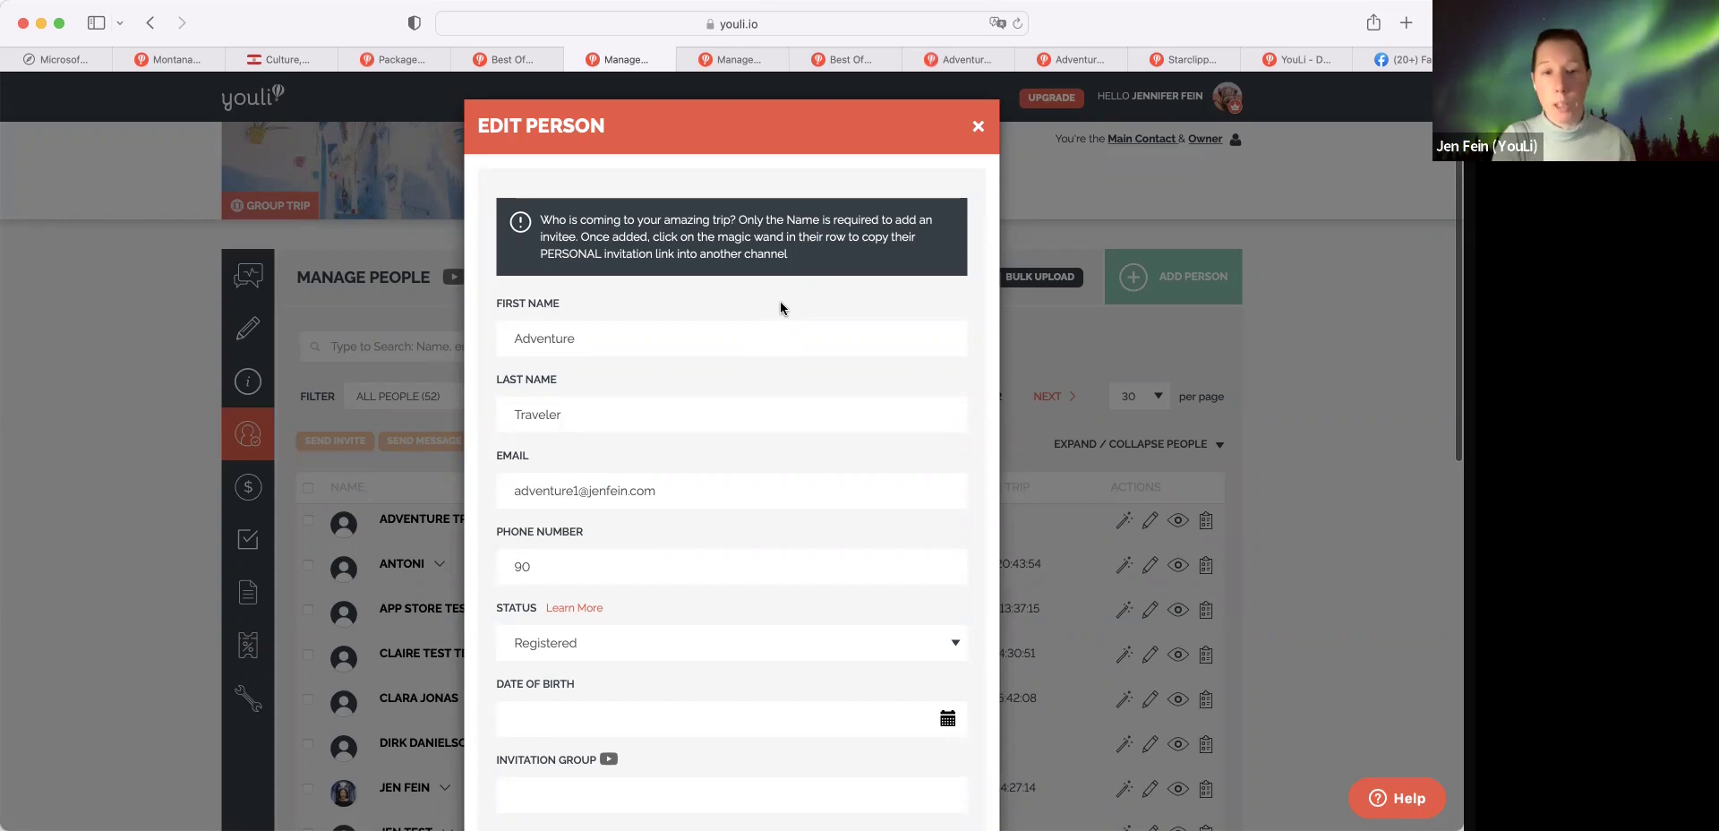
scroll(781, 308, down, 2)
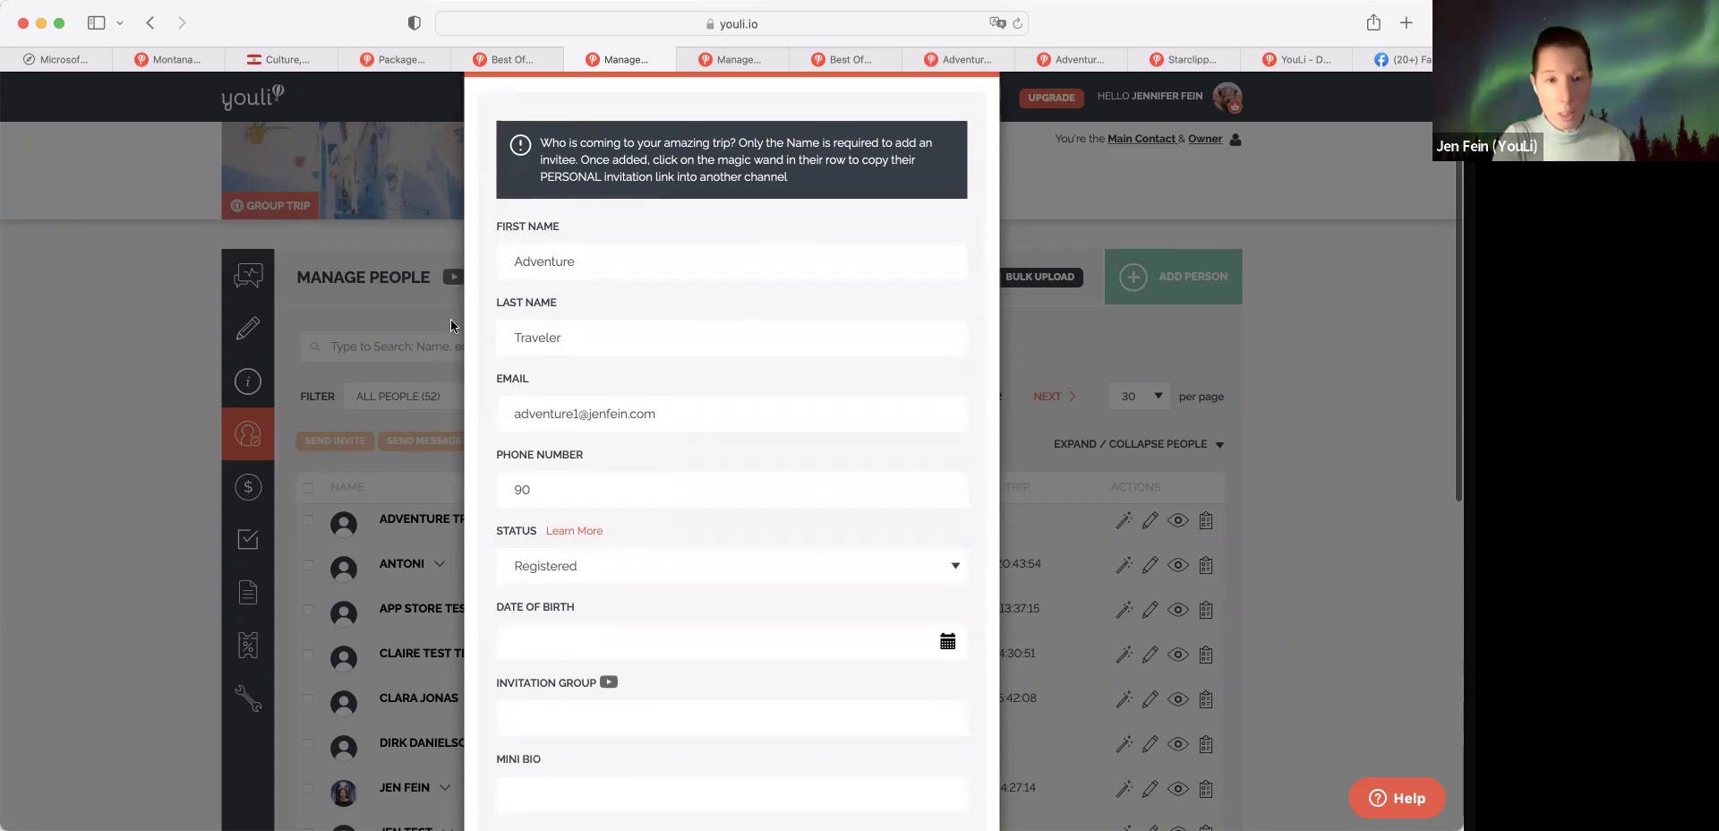
scroll(621, 484, down, 10)
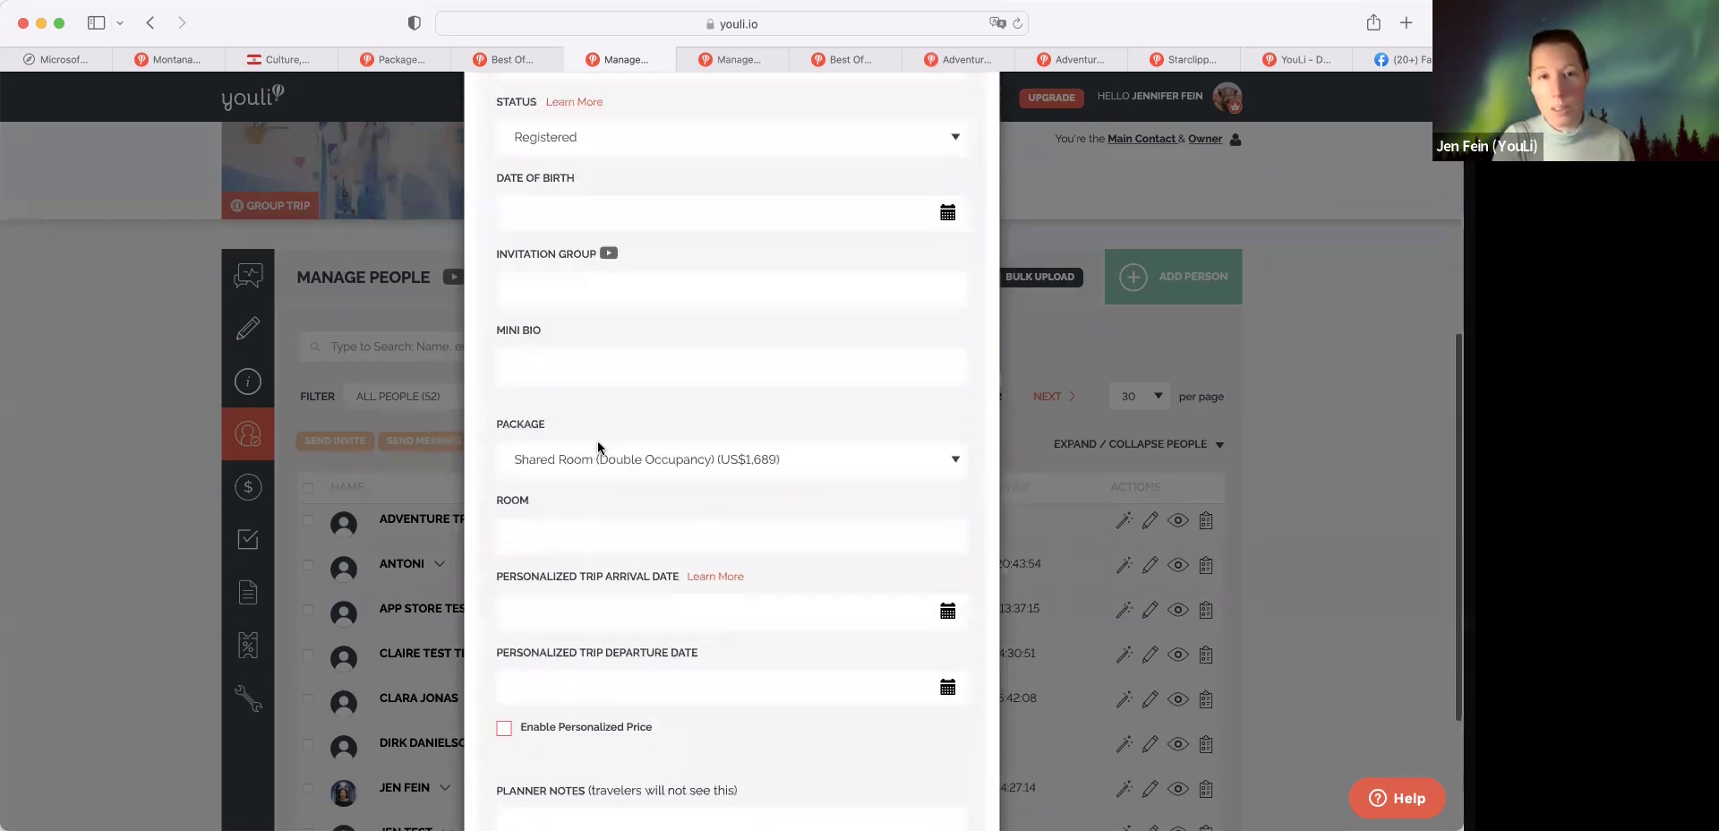
click(598, 444)
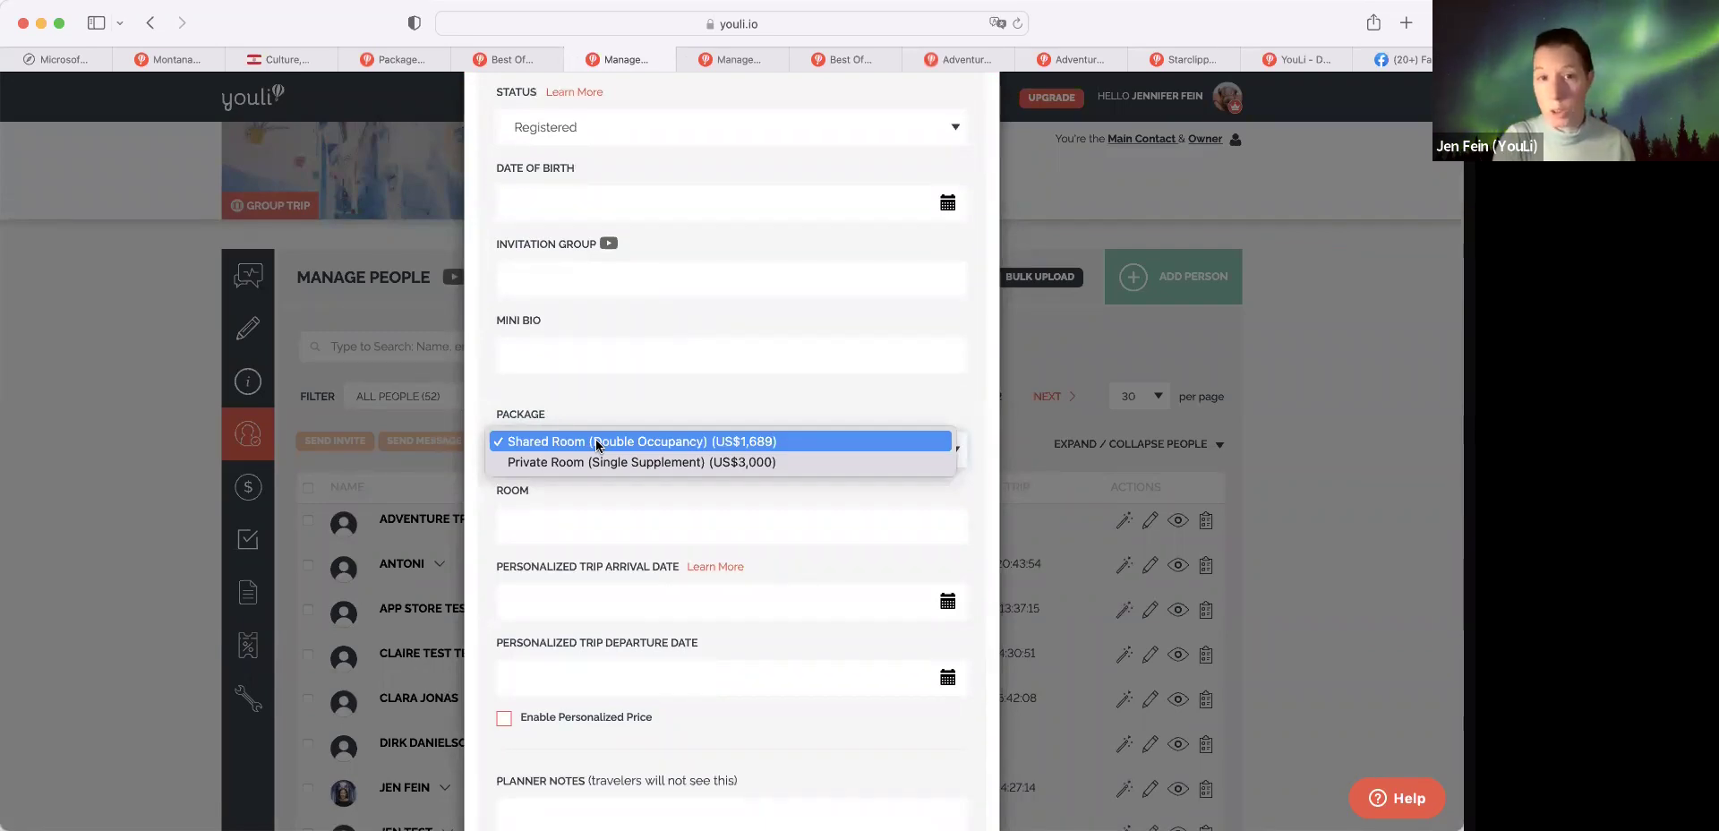
click(598, 442)
scroll(555, 537, down, 1)
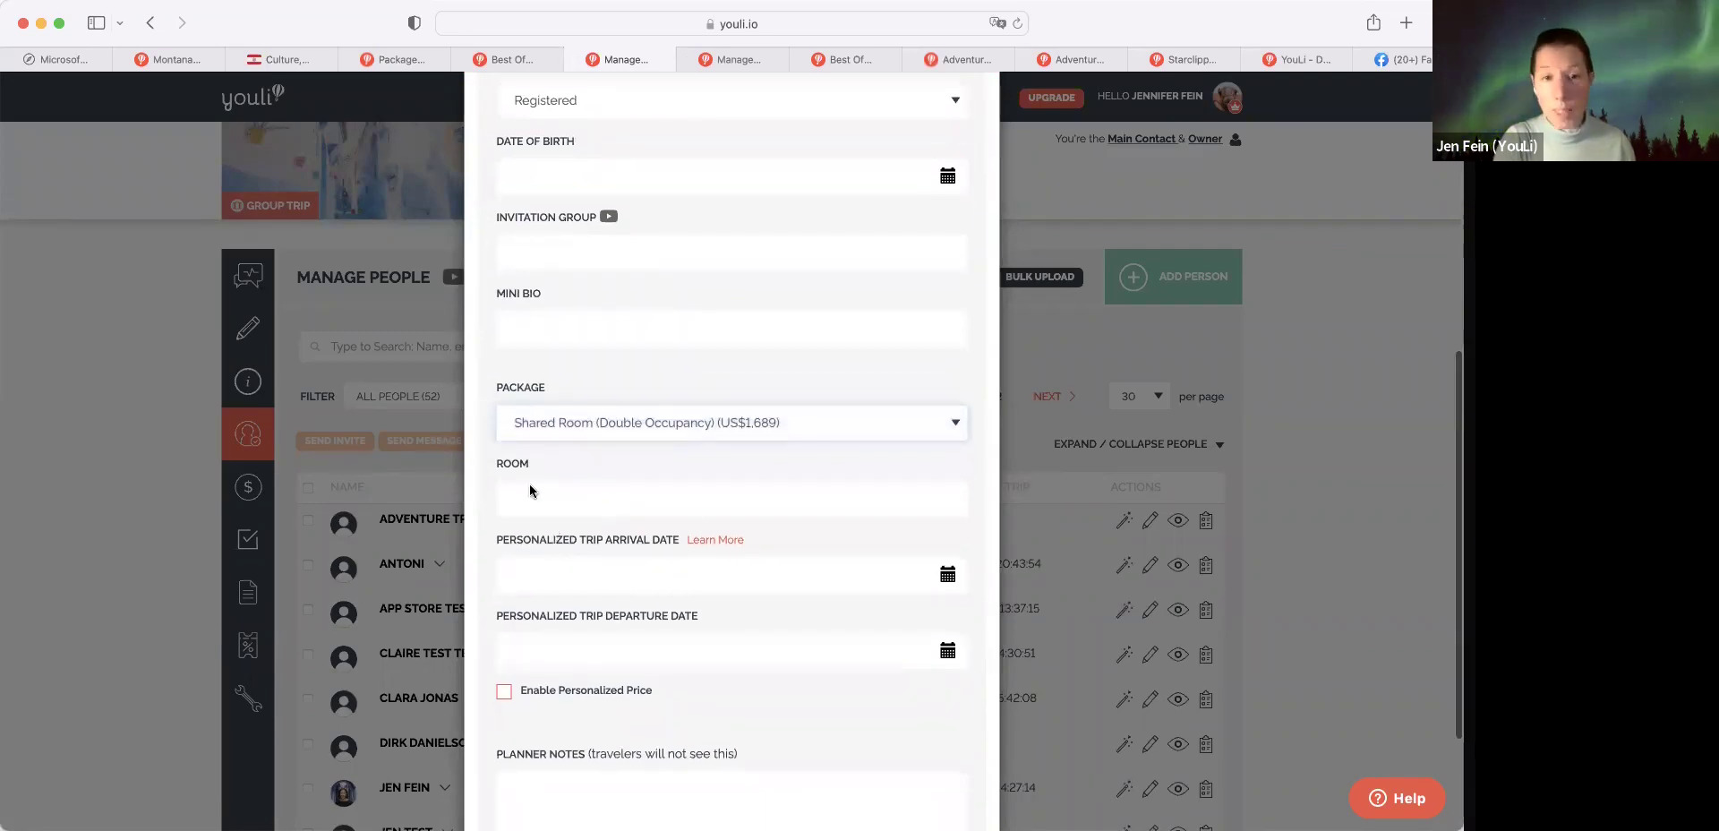
scroll(529, 491, down, 2)
click(520, 450)
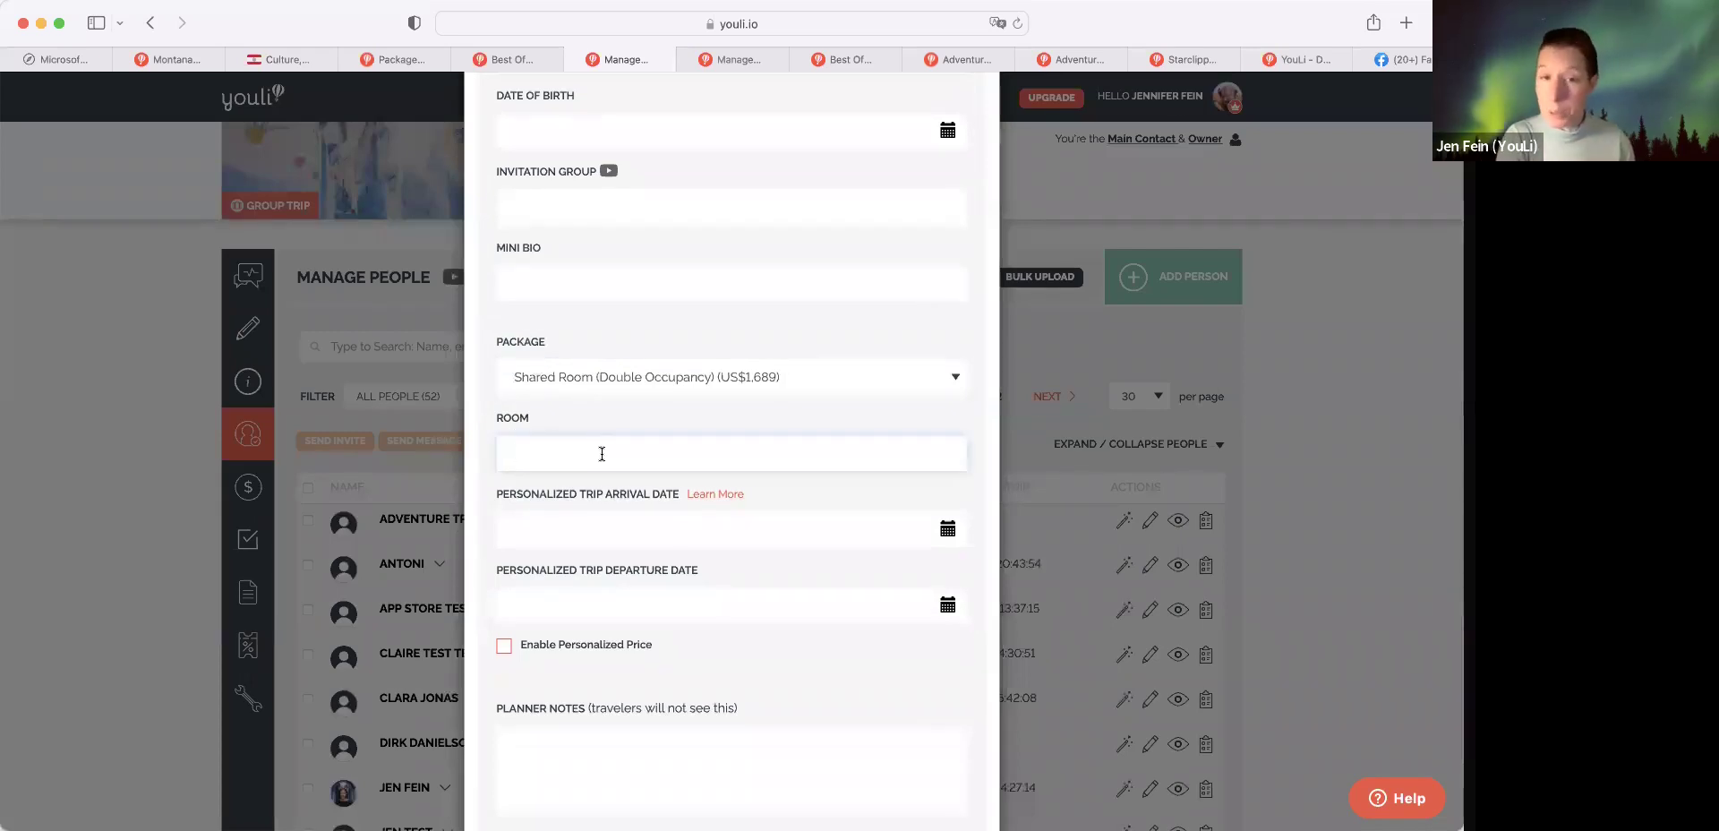
- Enable the personalized price for this traveler and set the personalized base price to 500 USD
scroll(601, 454, down, 5)
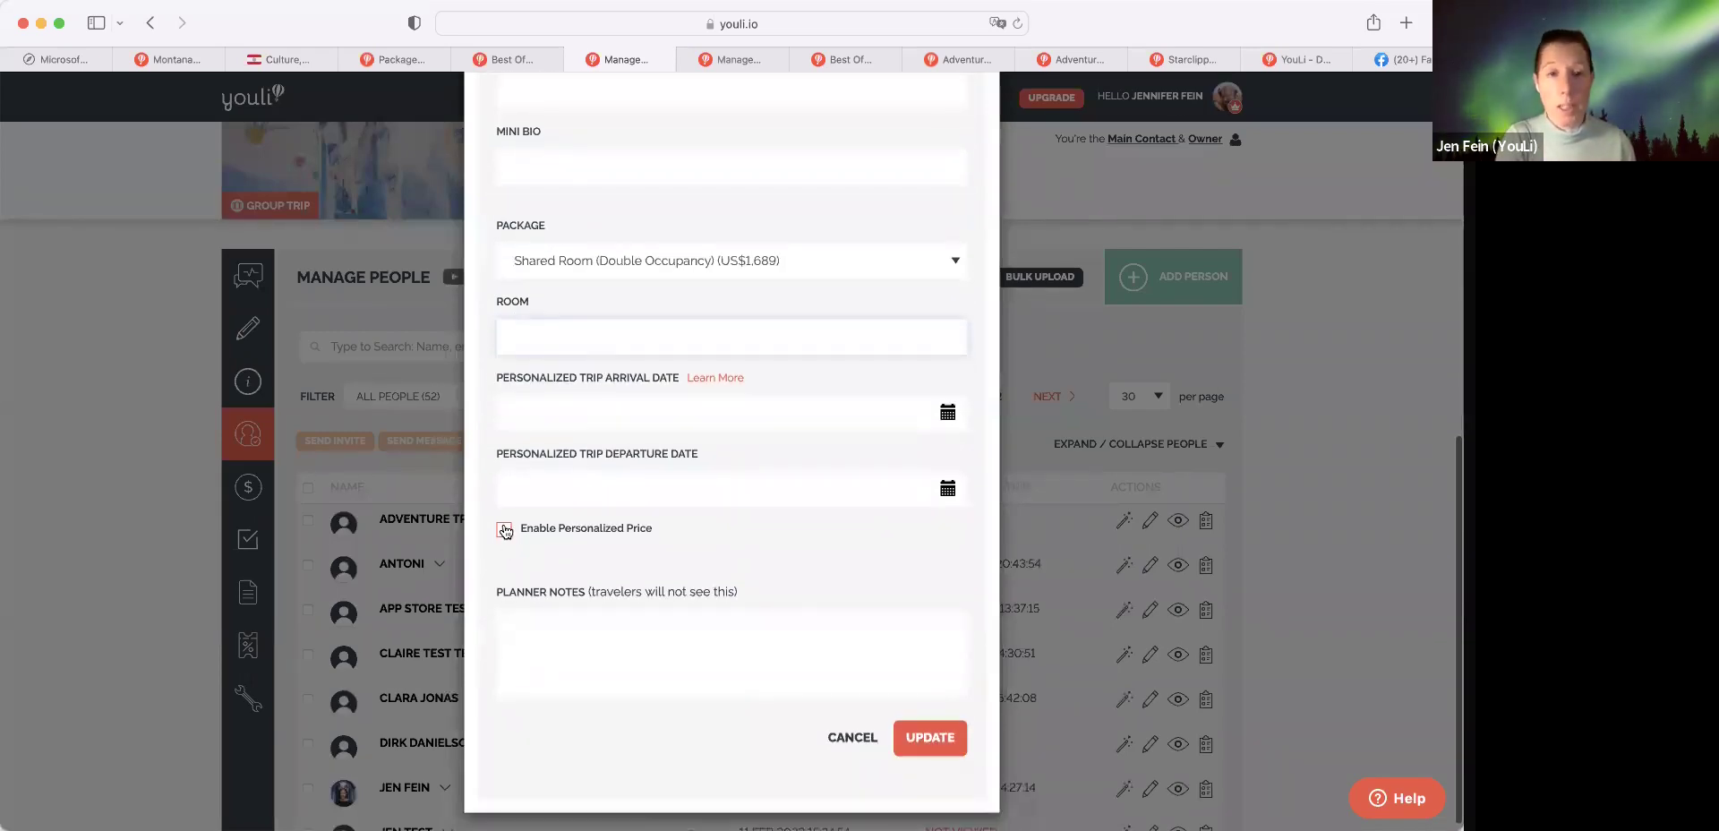
click(504, 529)
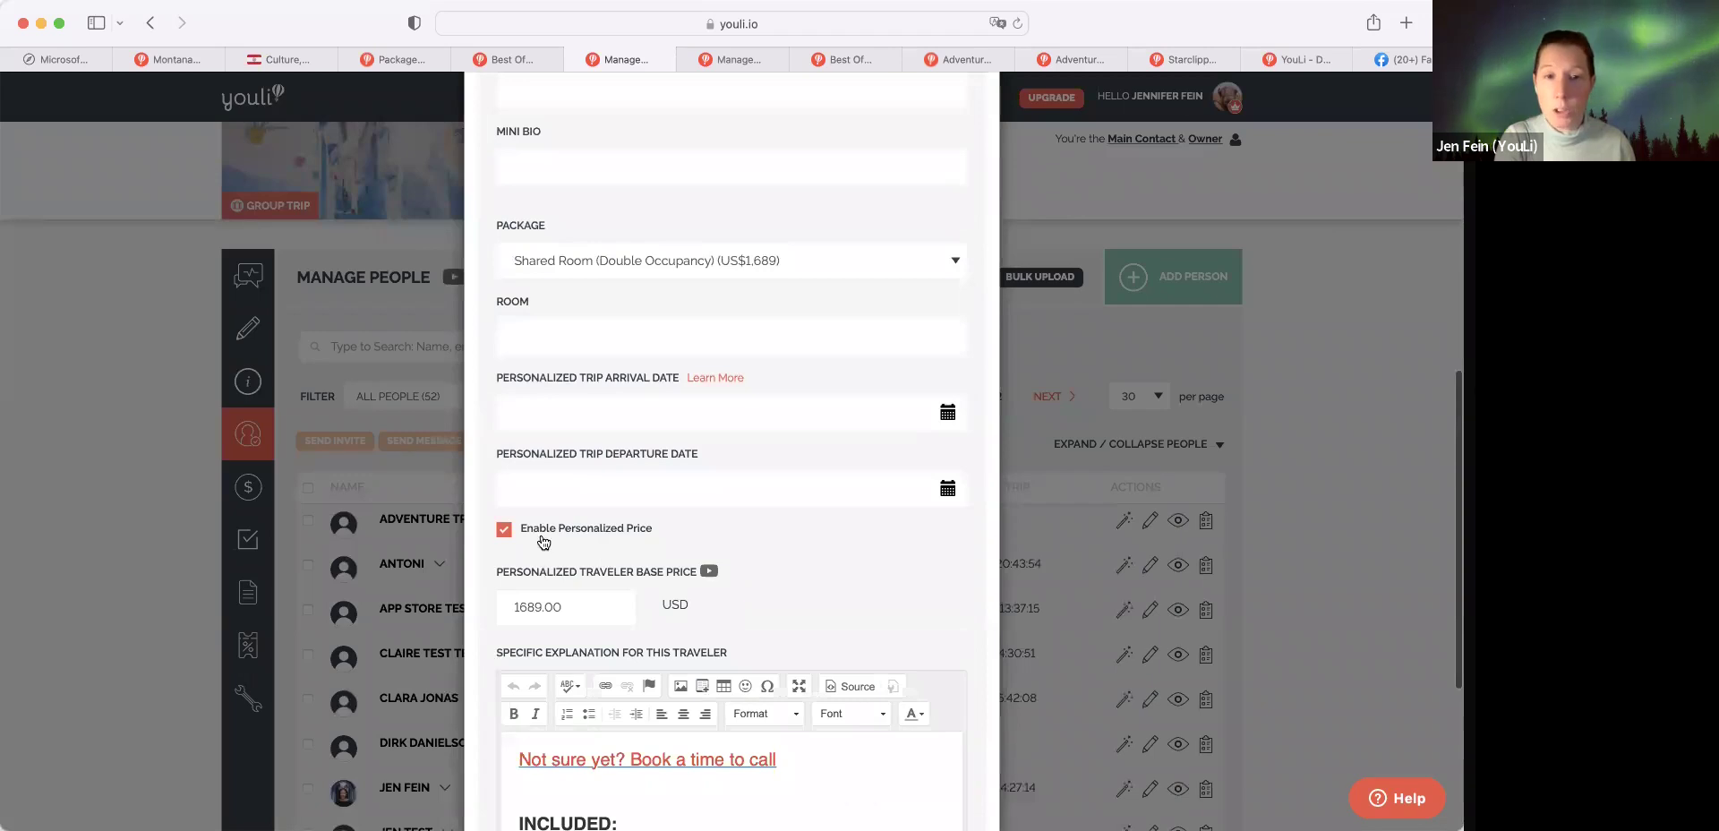
double_click(520, 607)
text(500)
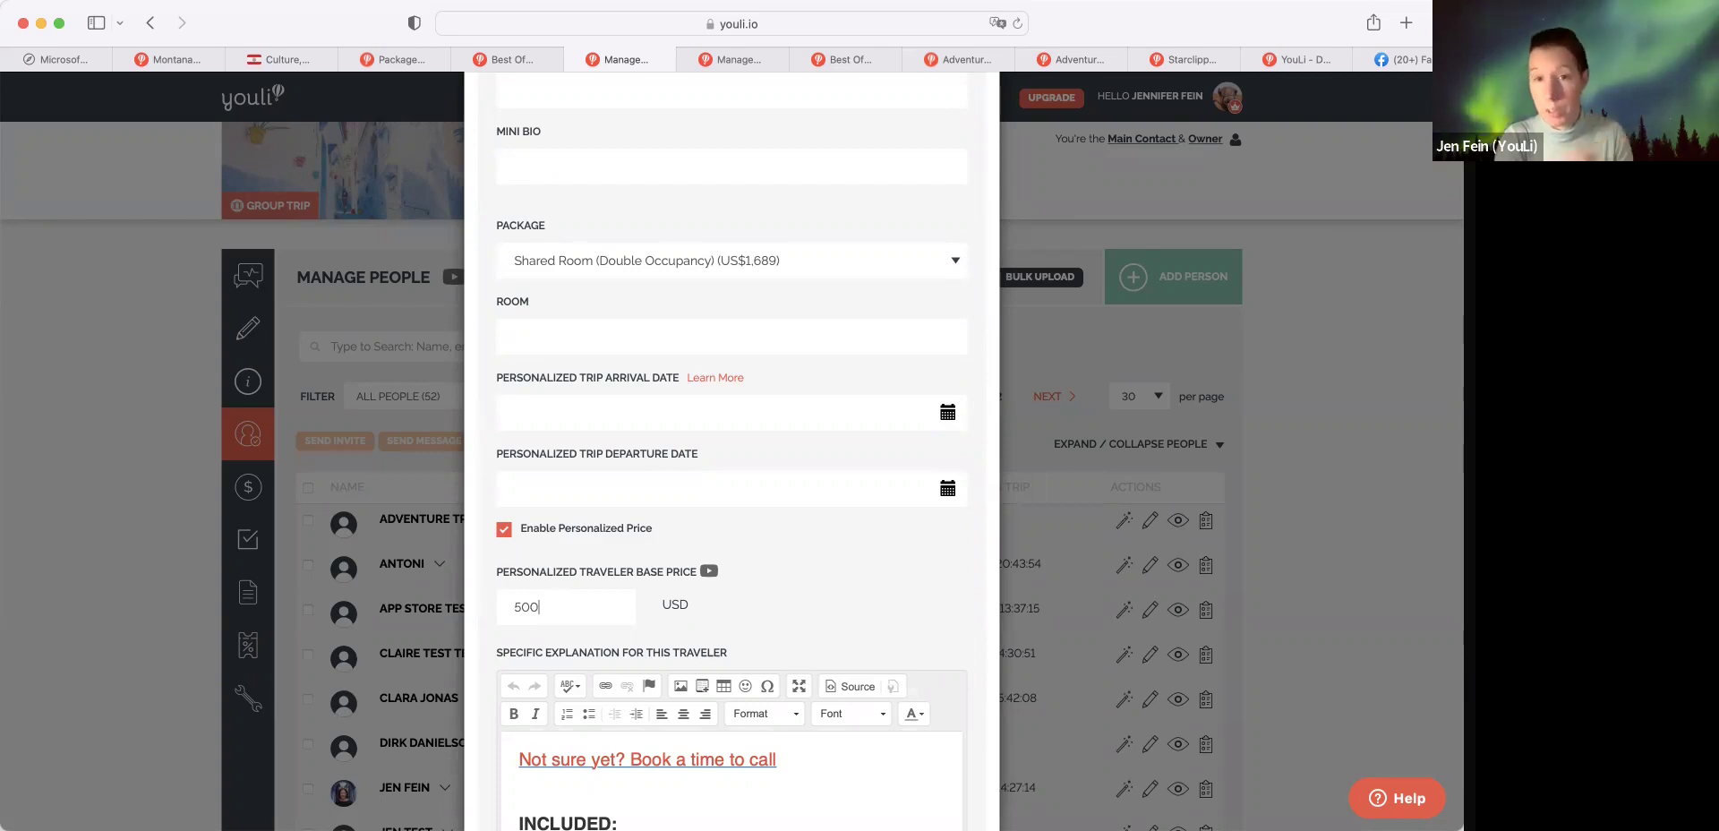
- Try a personalized base price of 0 for the traveler and set it back to 500 USD
key(super+a)
text(0)
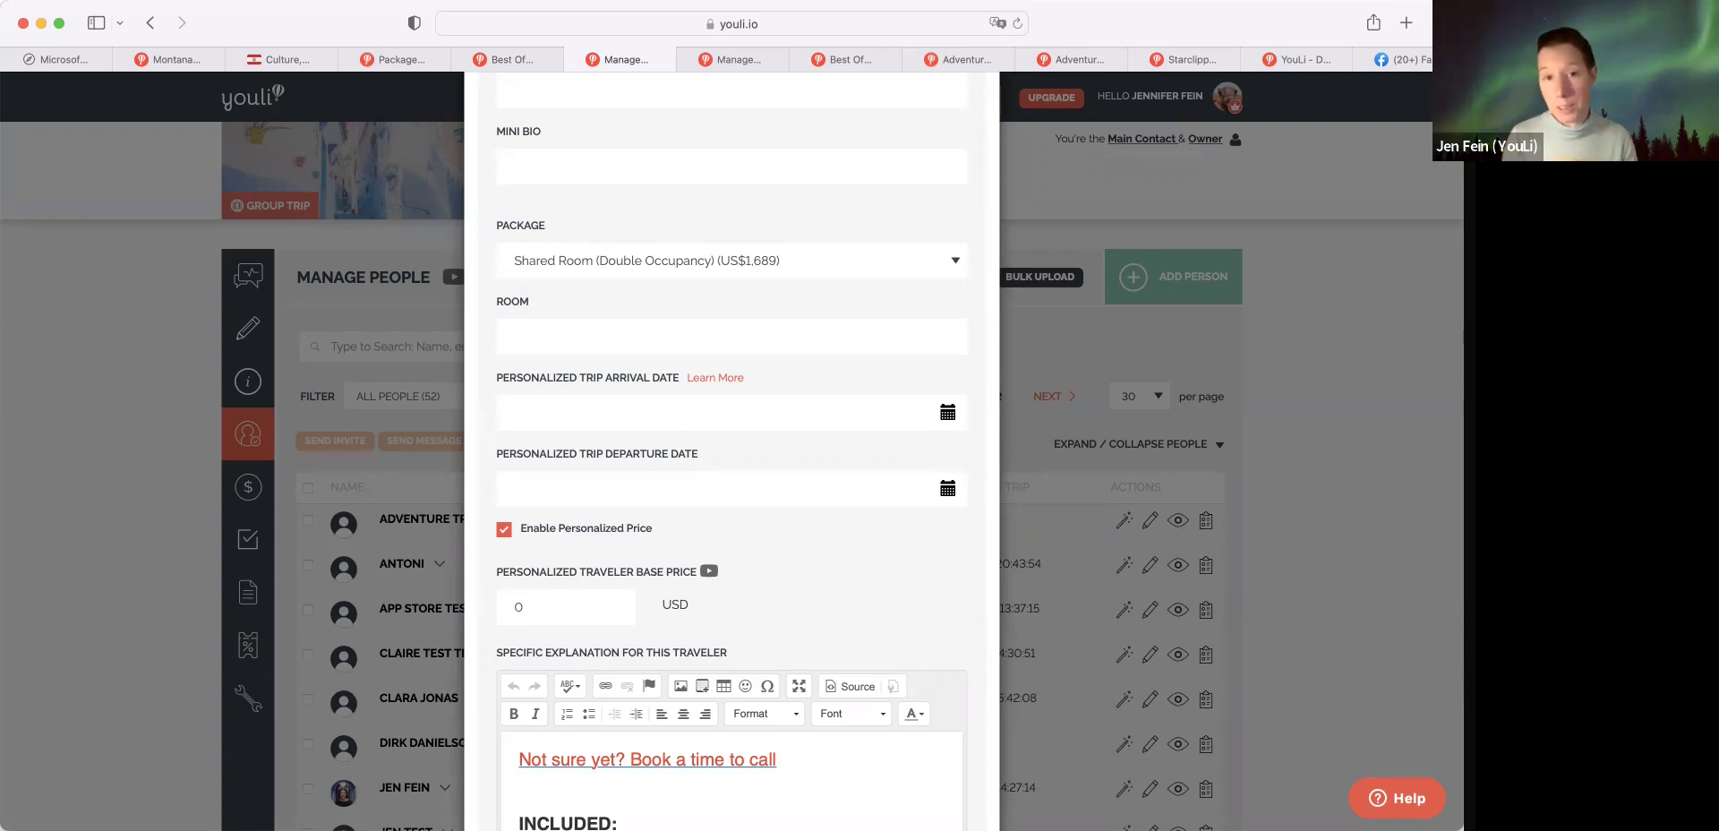
key(BackSpace)
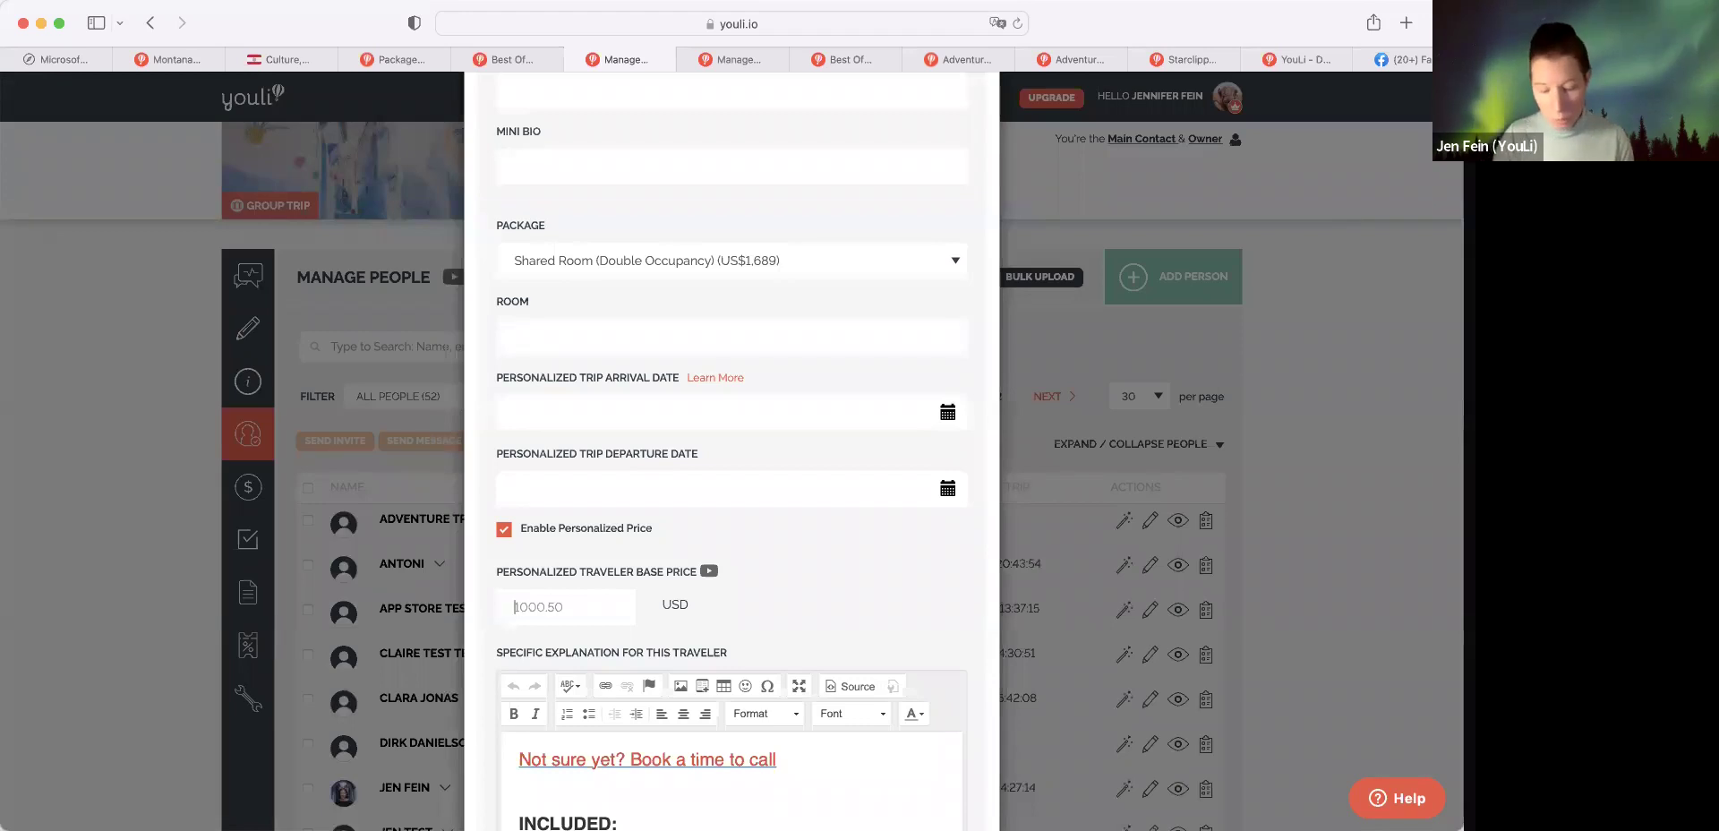
text(500)
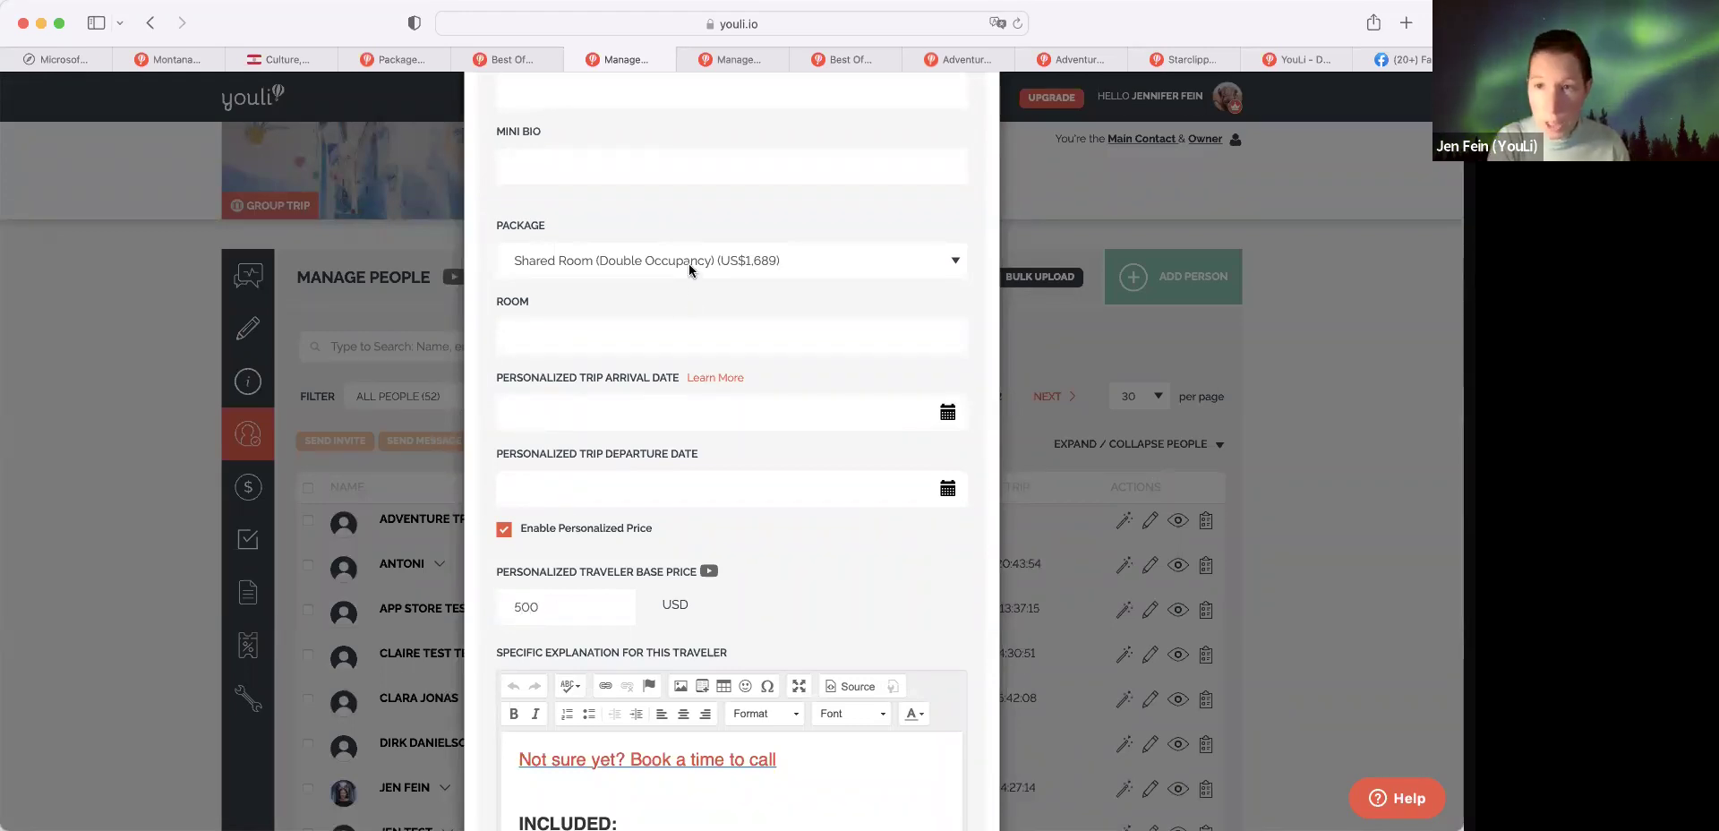
- Compare the personalized base price with the choices in the traveler's package list, leaving the package selection as it is
drag(576, 607, 492, 608)
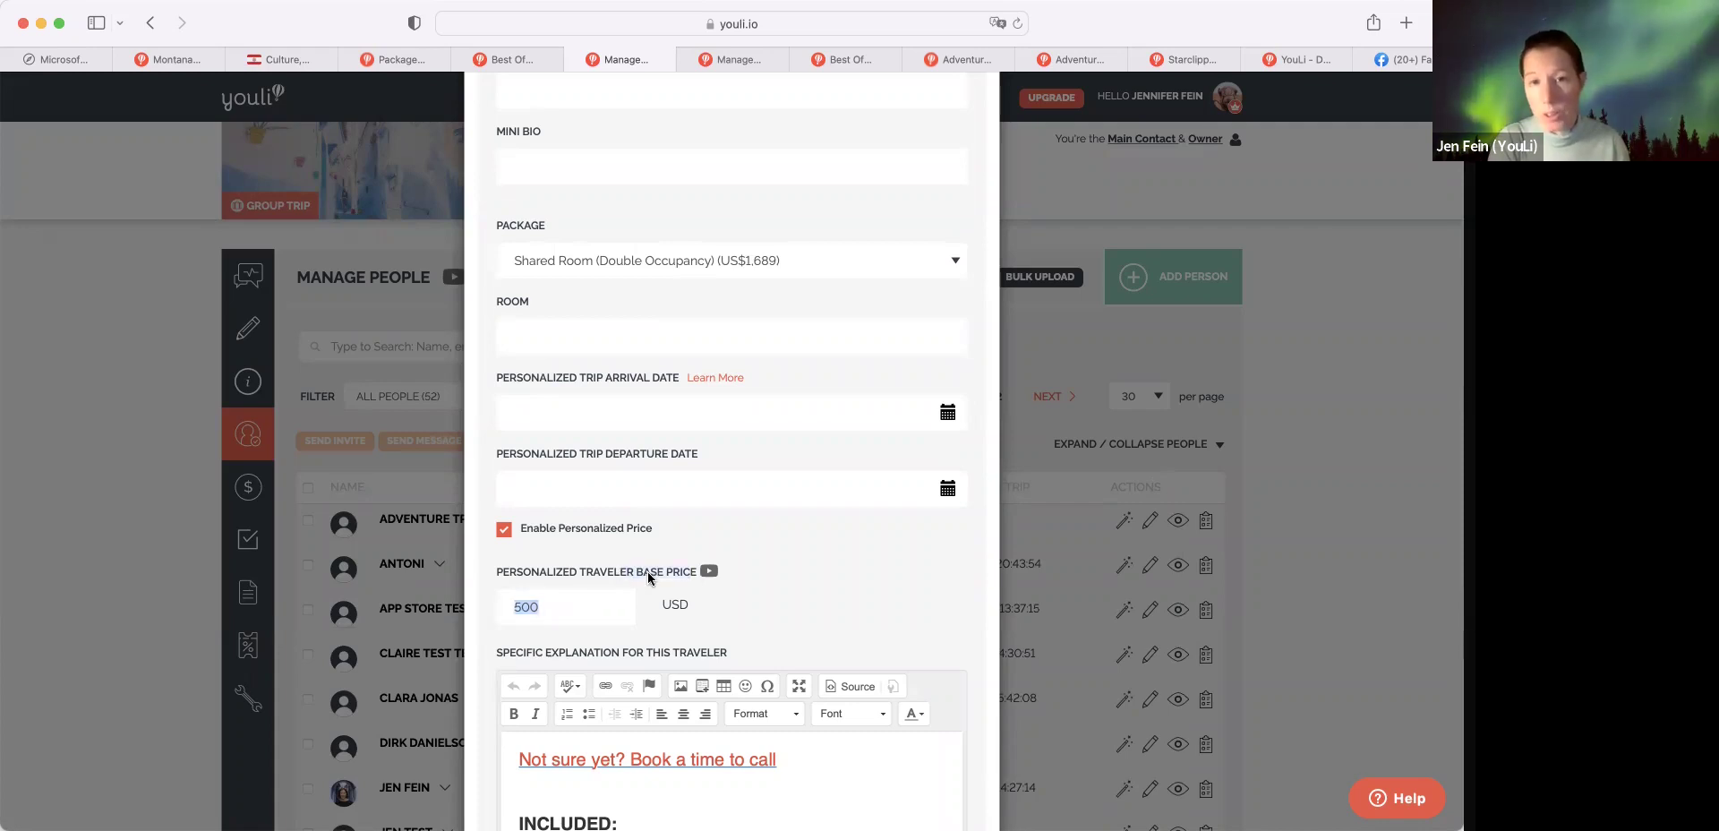
click(669, 260)
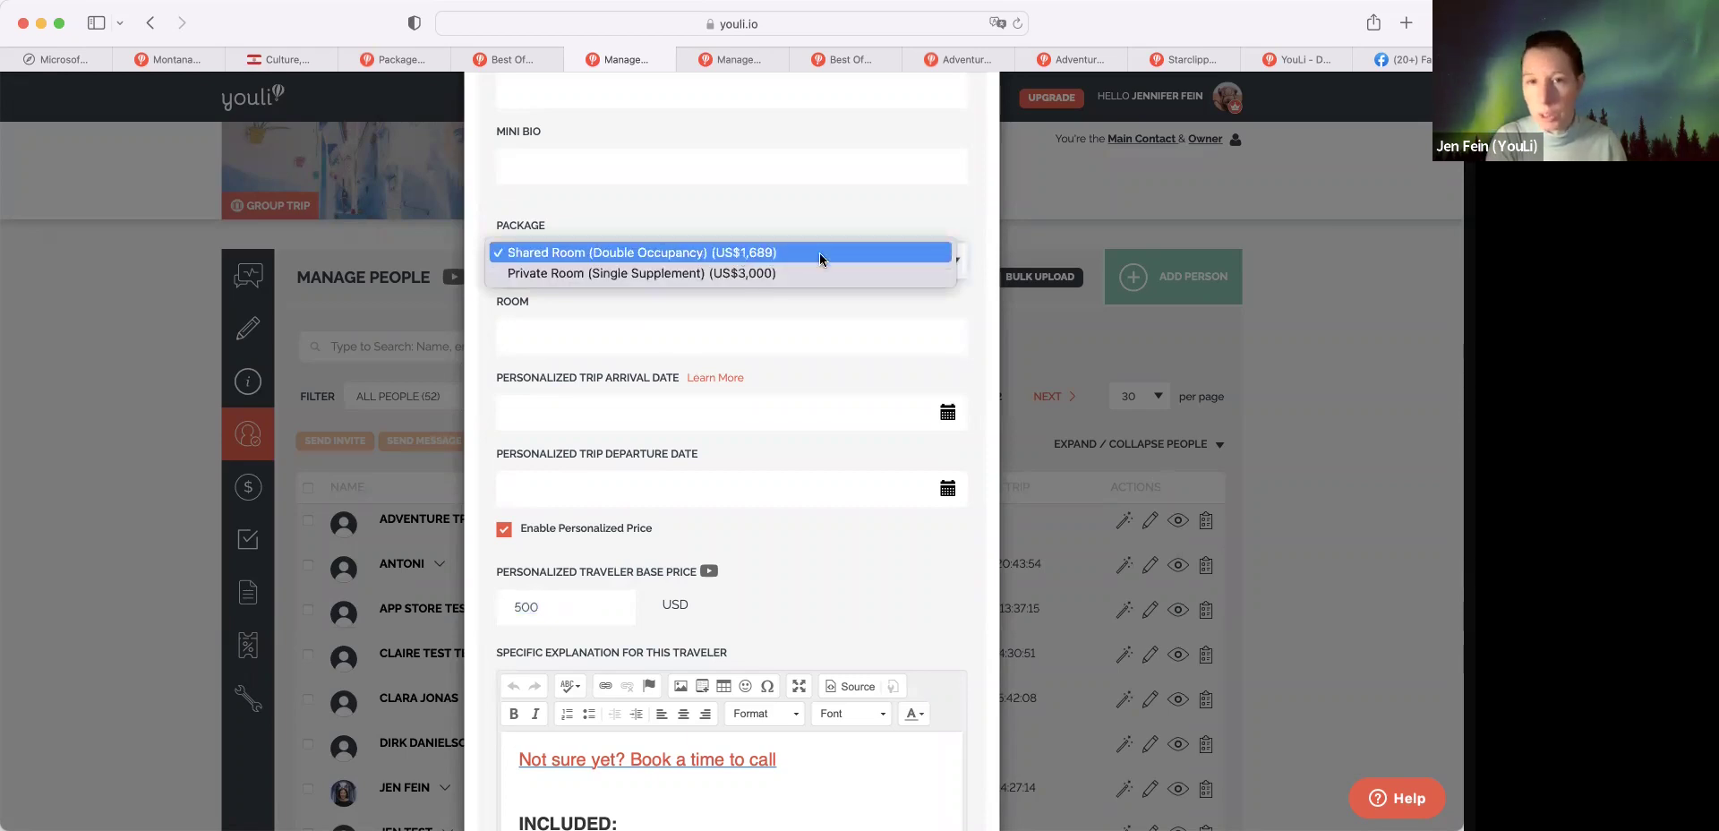
click(861, 297)
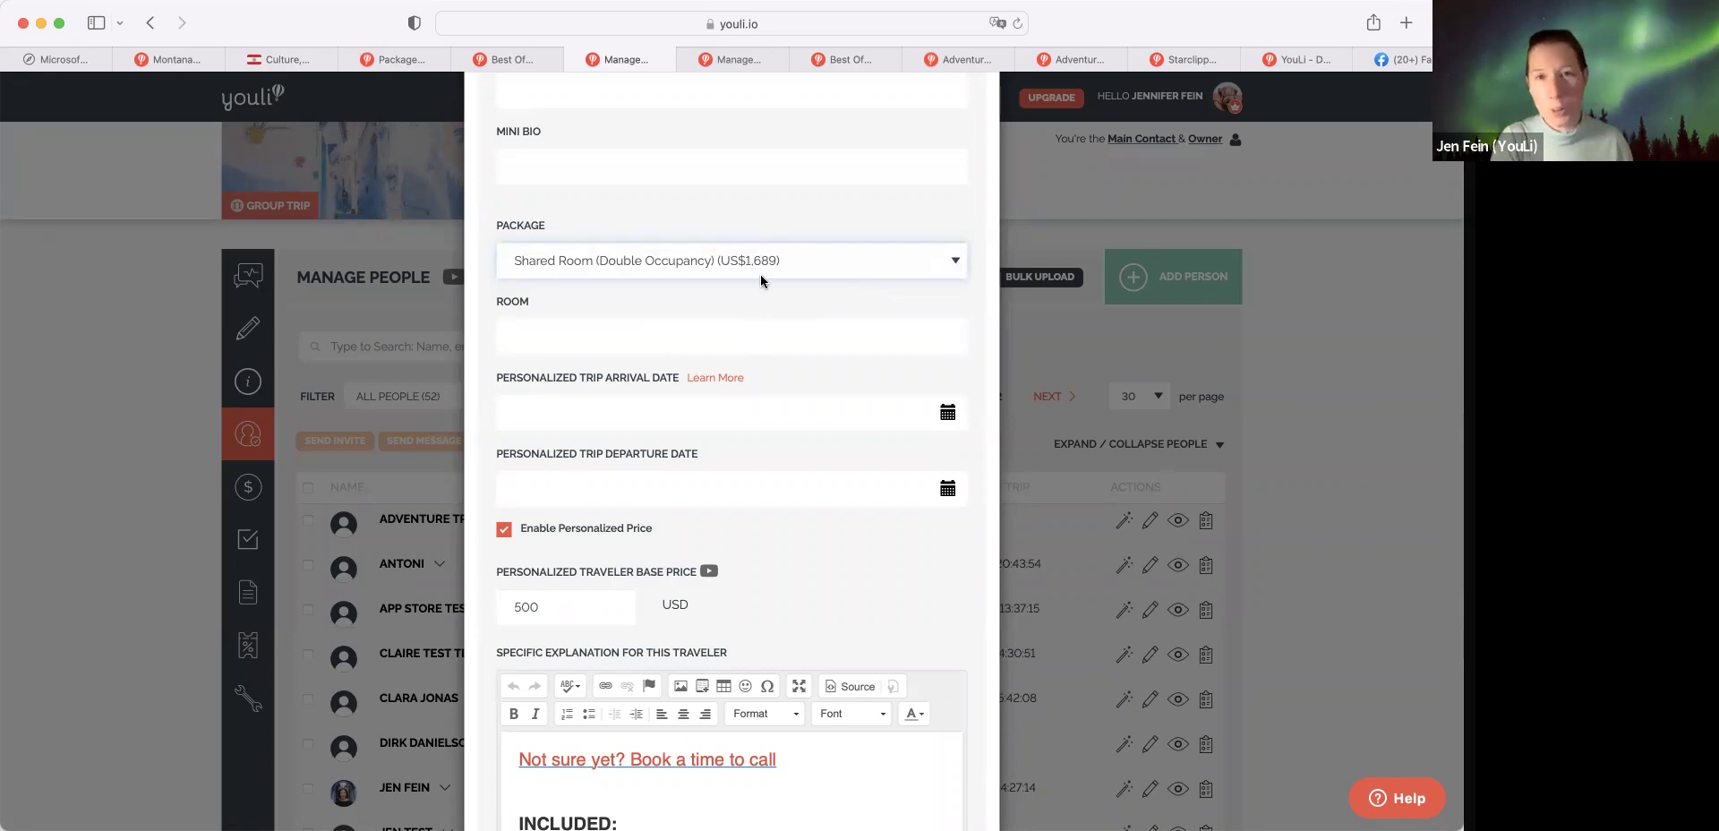
- Review the add-ons and traveler responses among the Best of Morocco highlights and itinerary items
click(742, 60)
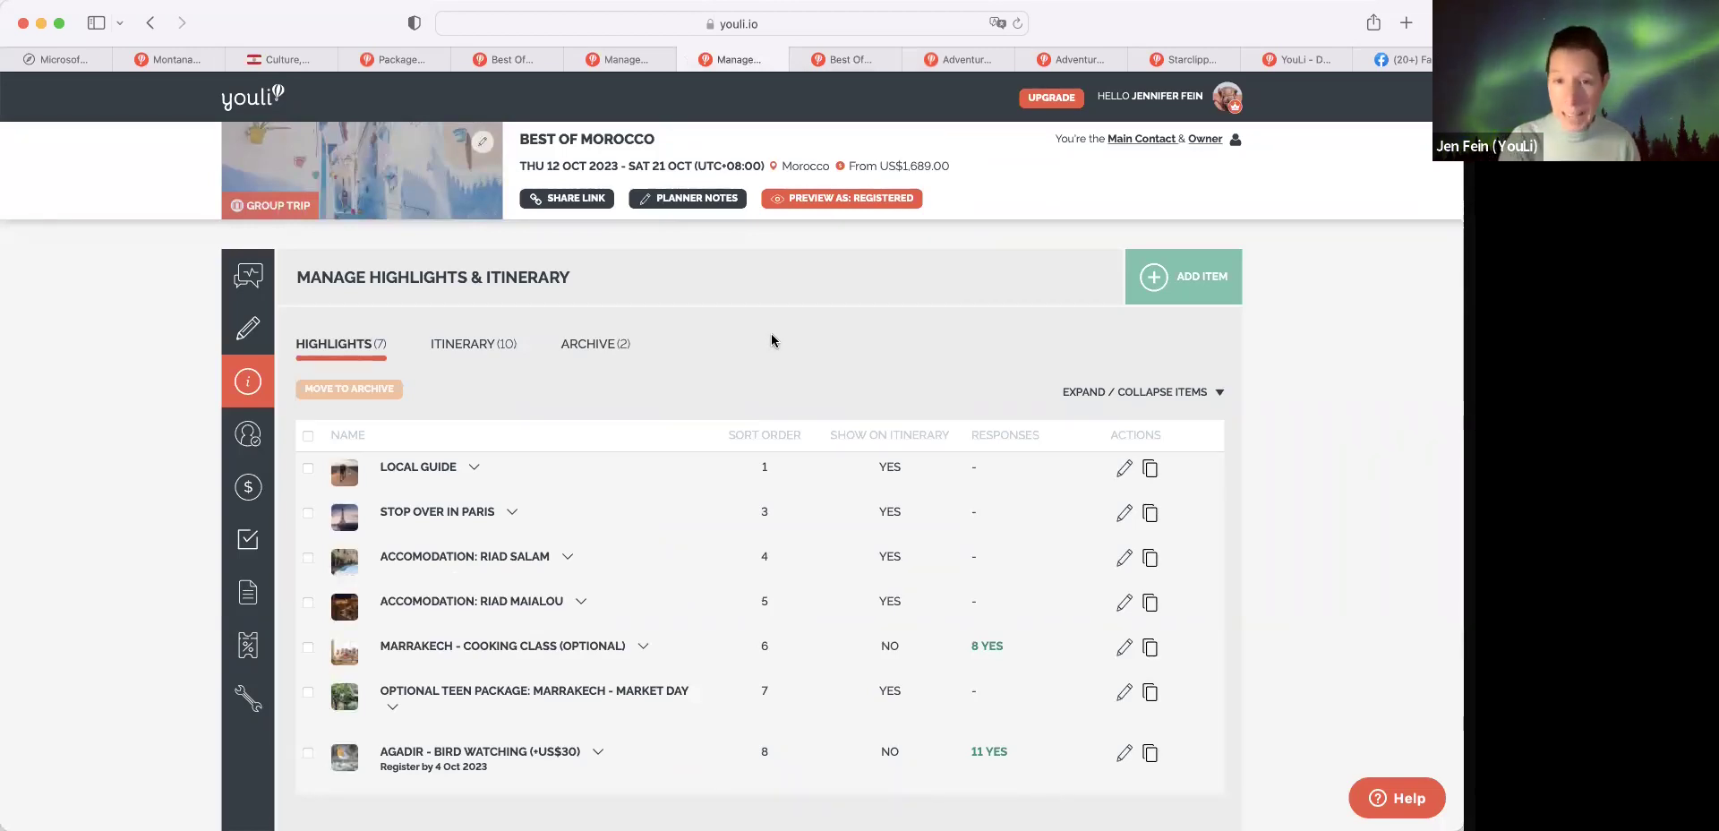
mouse_move(690, 663)
mouse_move(500, 761)
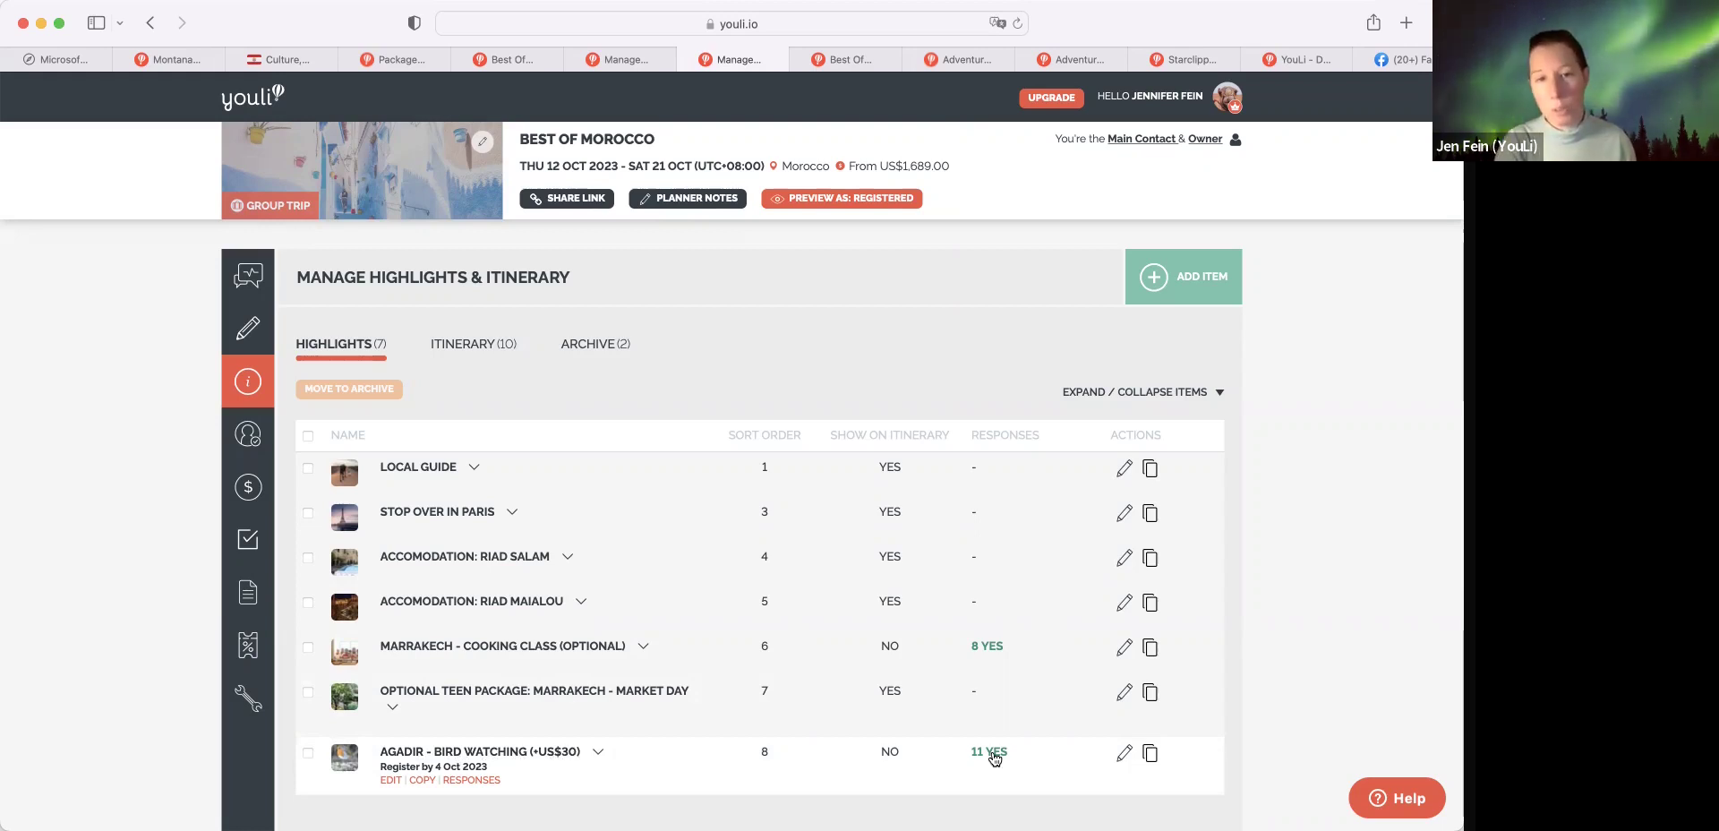
click(465, 345)
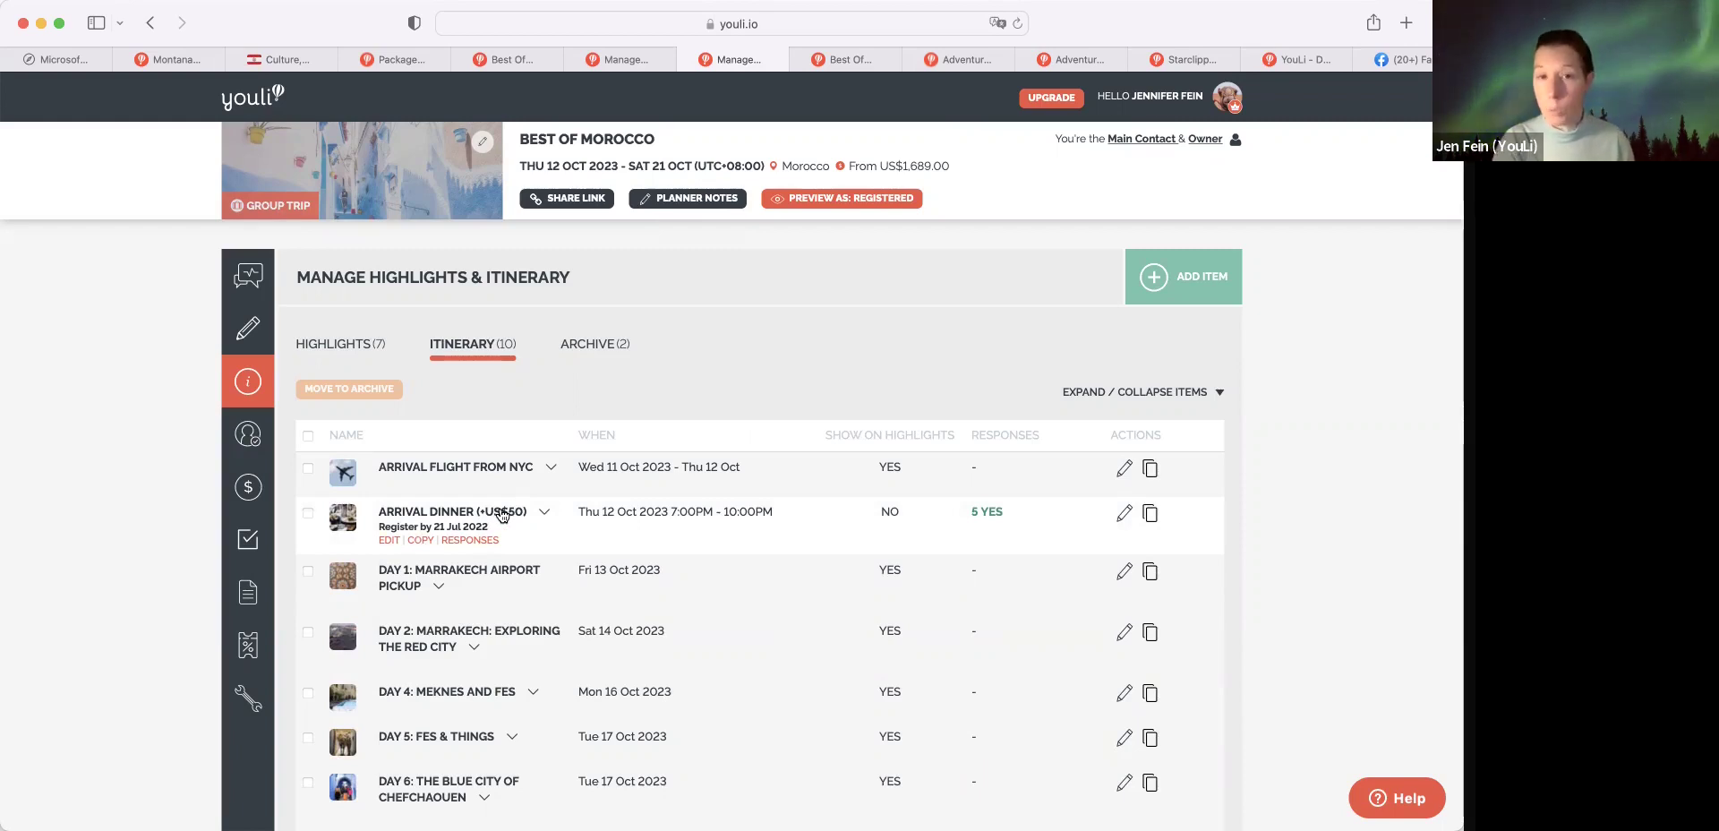
- Open the Best of Morocco traveler payment page and check the prices and availability in its package list
click(841, 52)
click(861, 174)
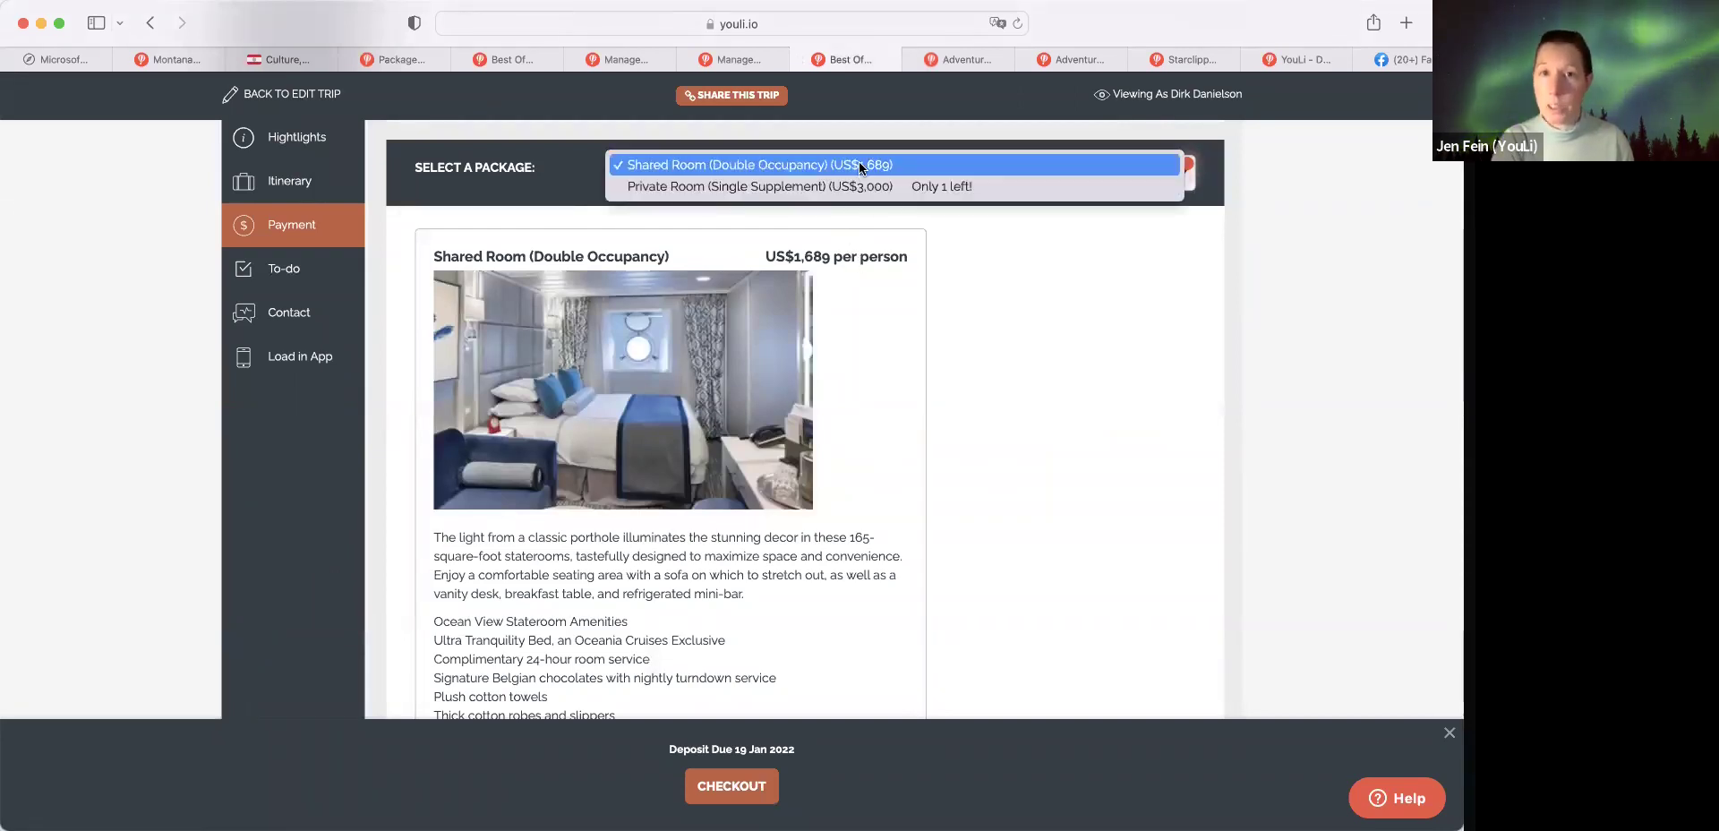
click(868, 190)
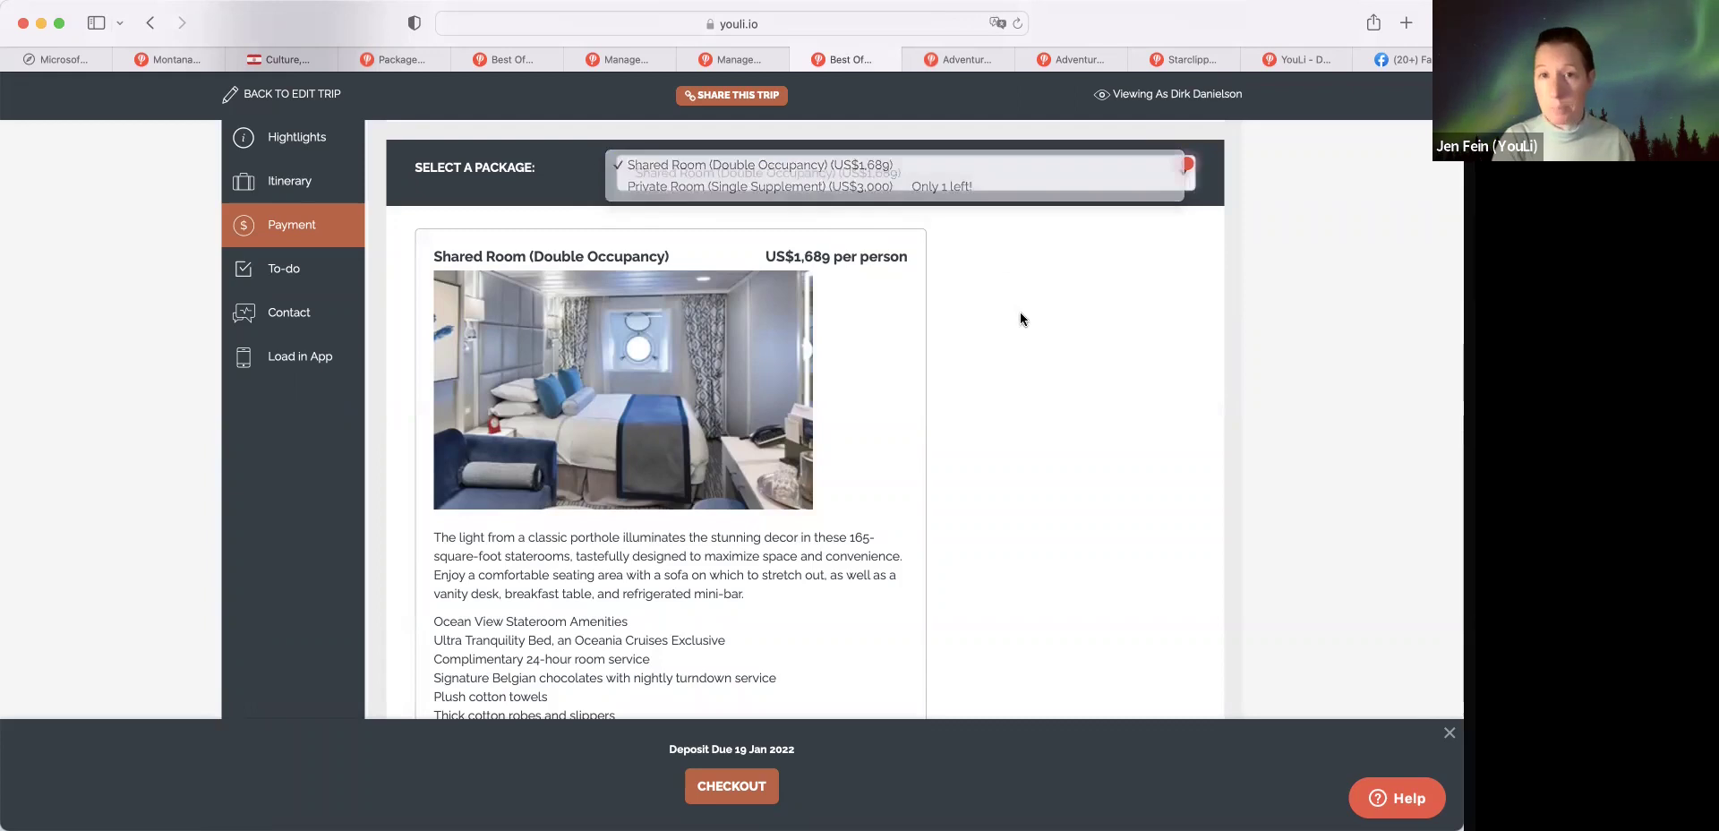
- Add the Agadir - Bird Watching add-on to the Best of Morocco booking and compare its price with the package price
scroll(1021, 318, down, 10)
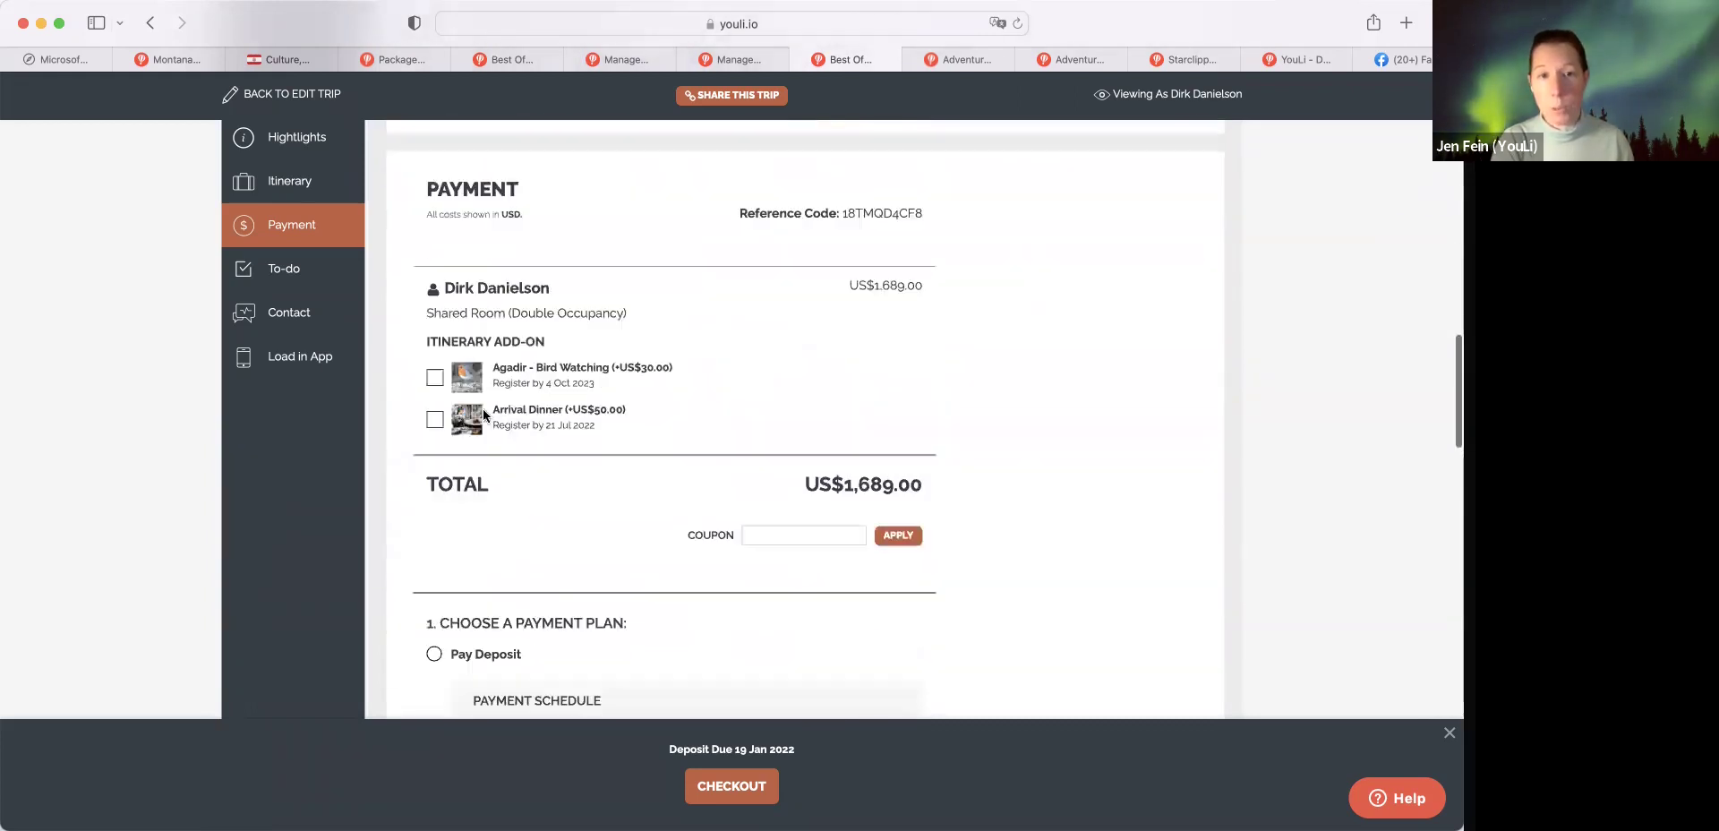
click(434, 377)
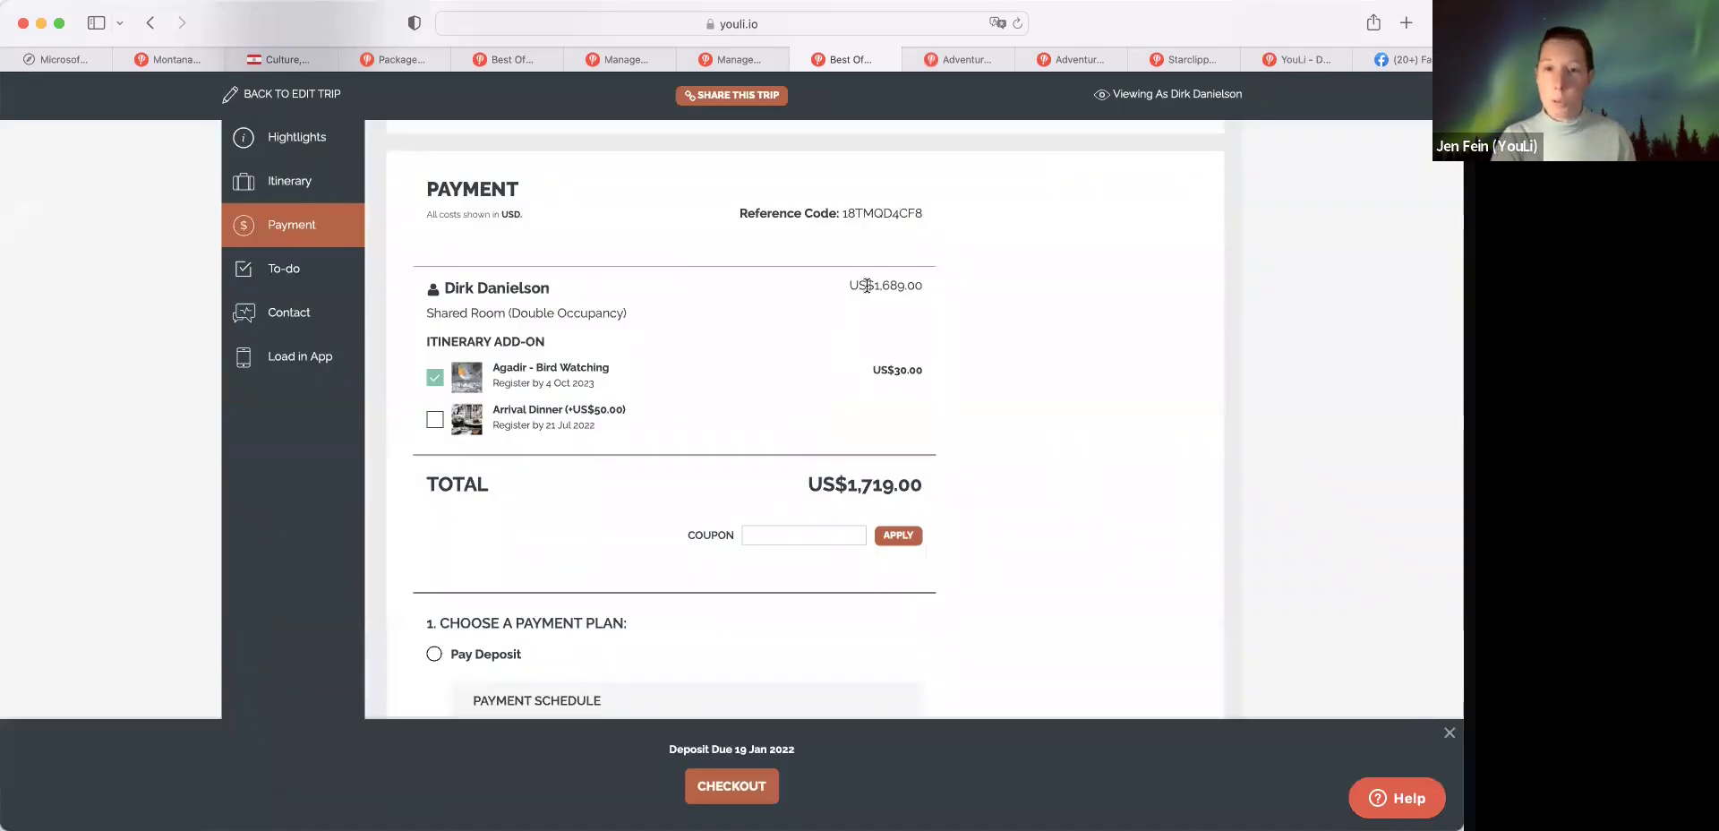
drag(873, 284, 922, 285)
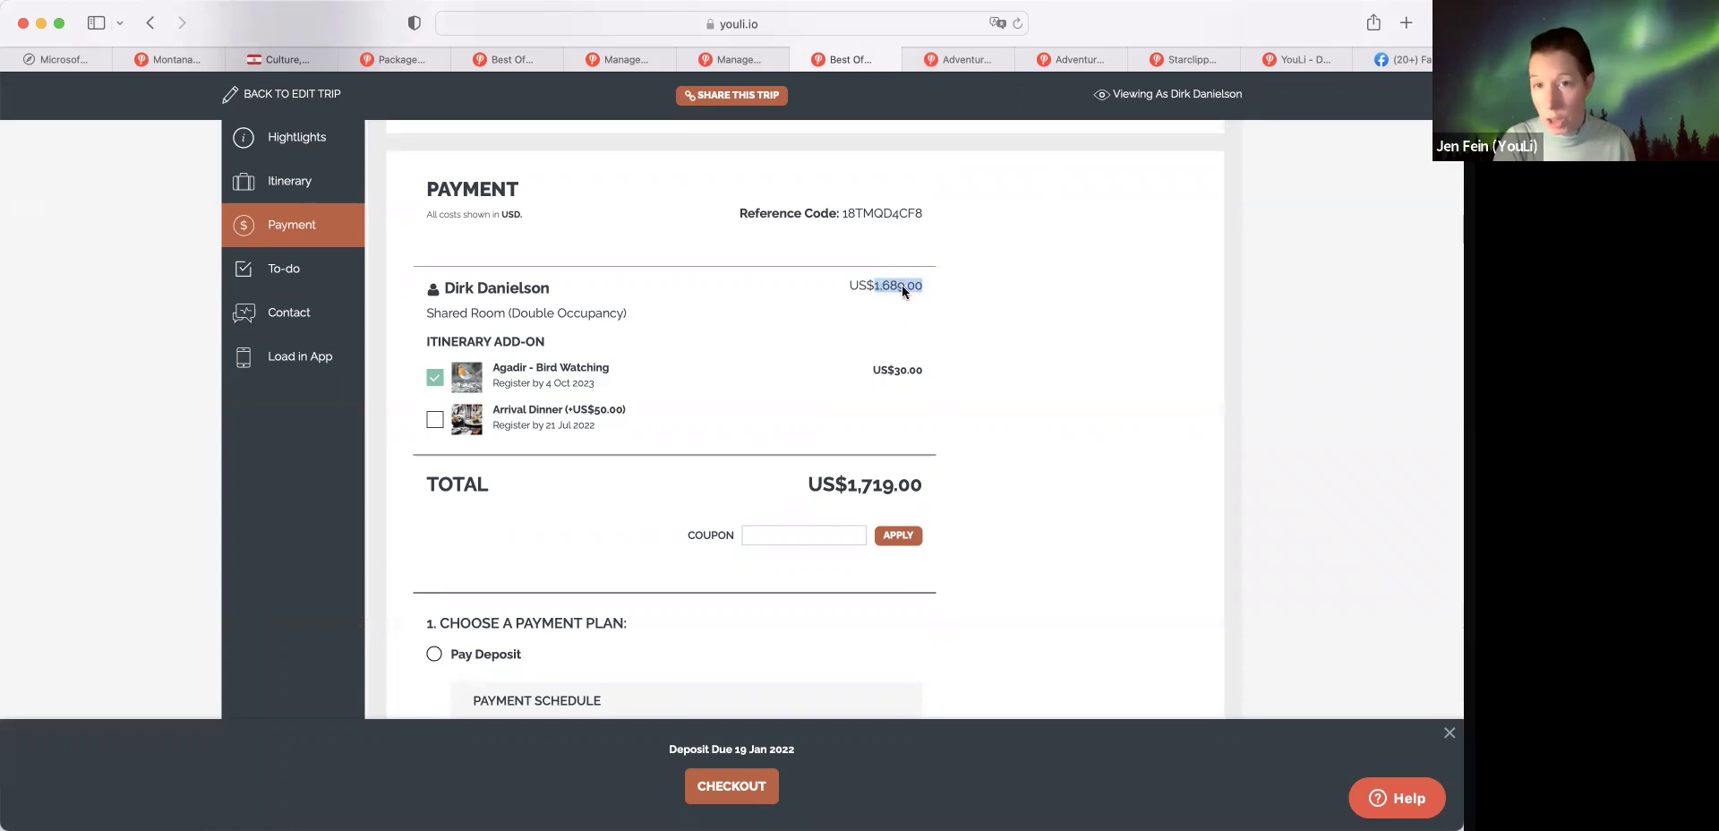
drag(895, 370, 917, 376)
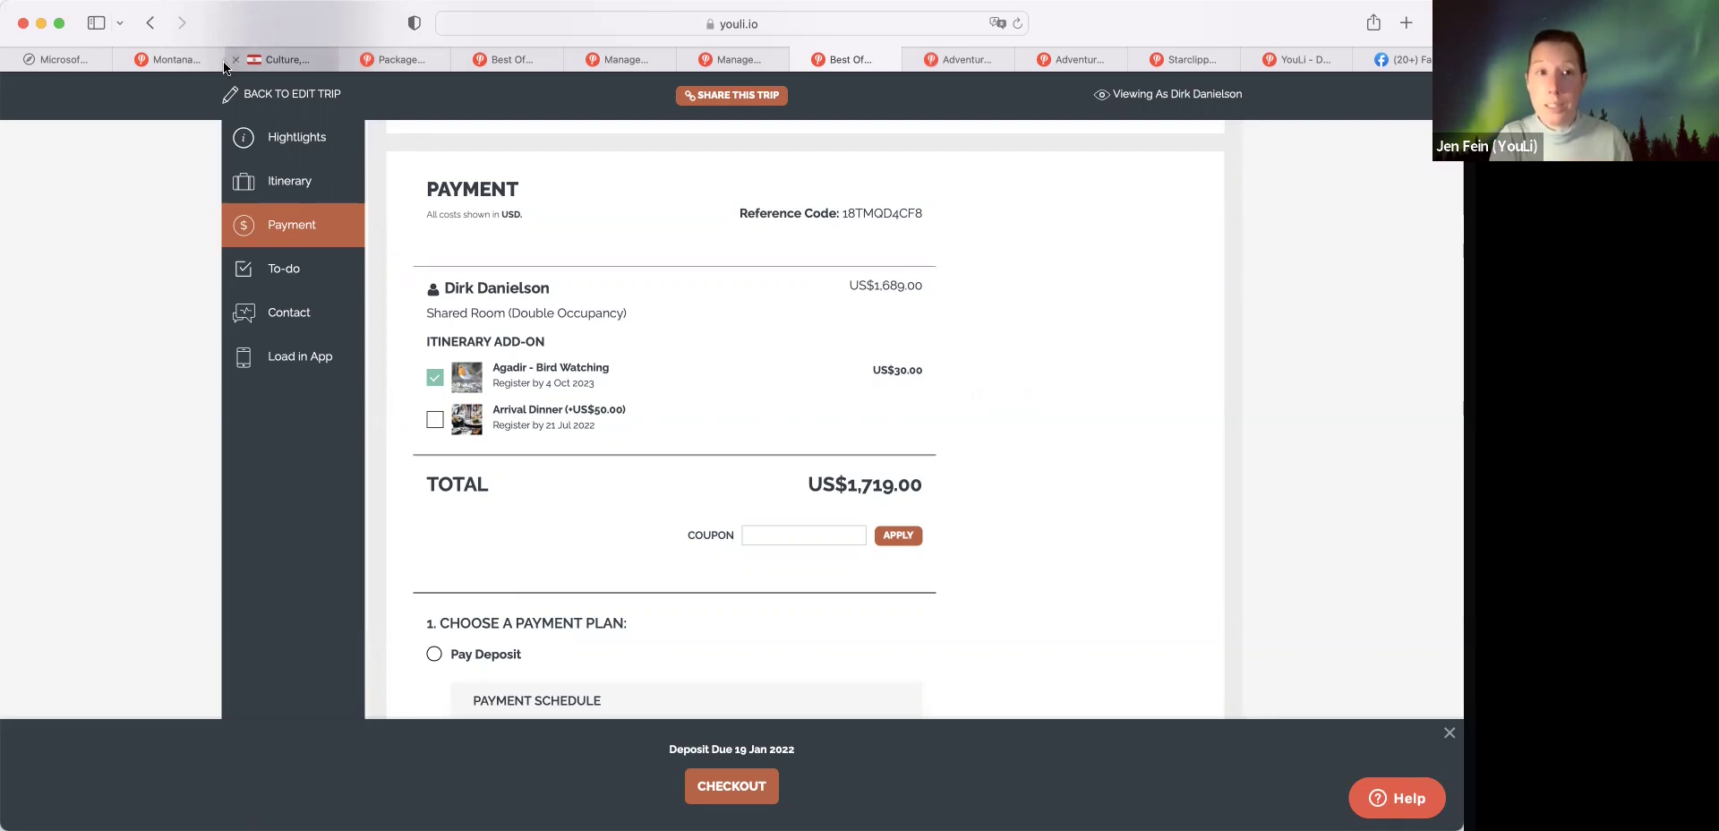
- Check the itinerary add-ons in the Montana retreat's My Booking summary and return to the Best of Morocco payment page
click(185, 63)
scroll(582, 507, down, 10)
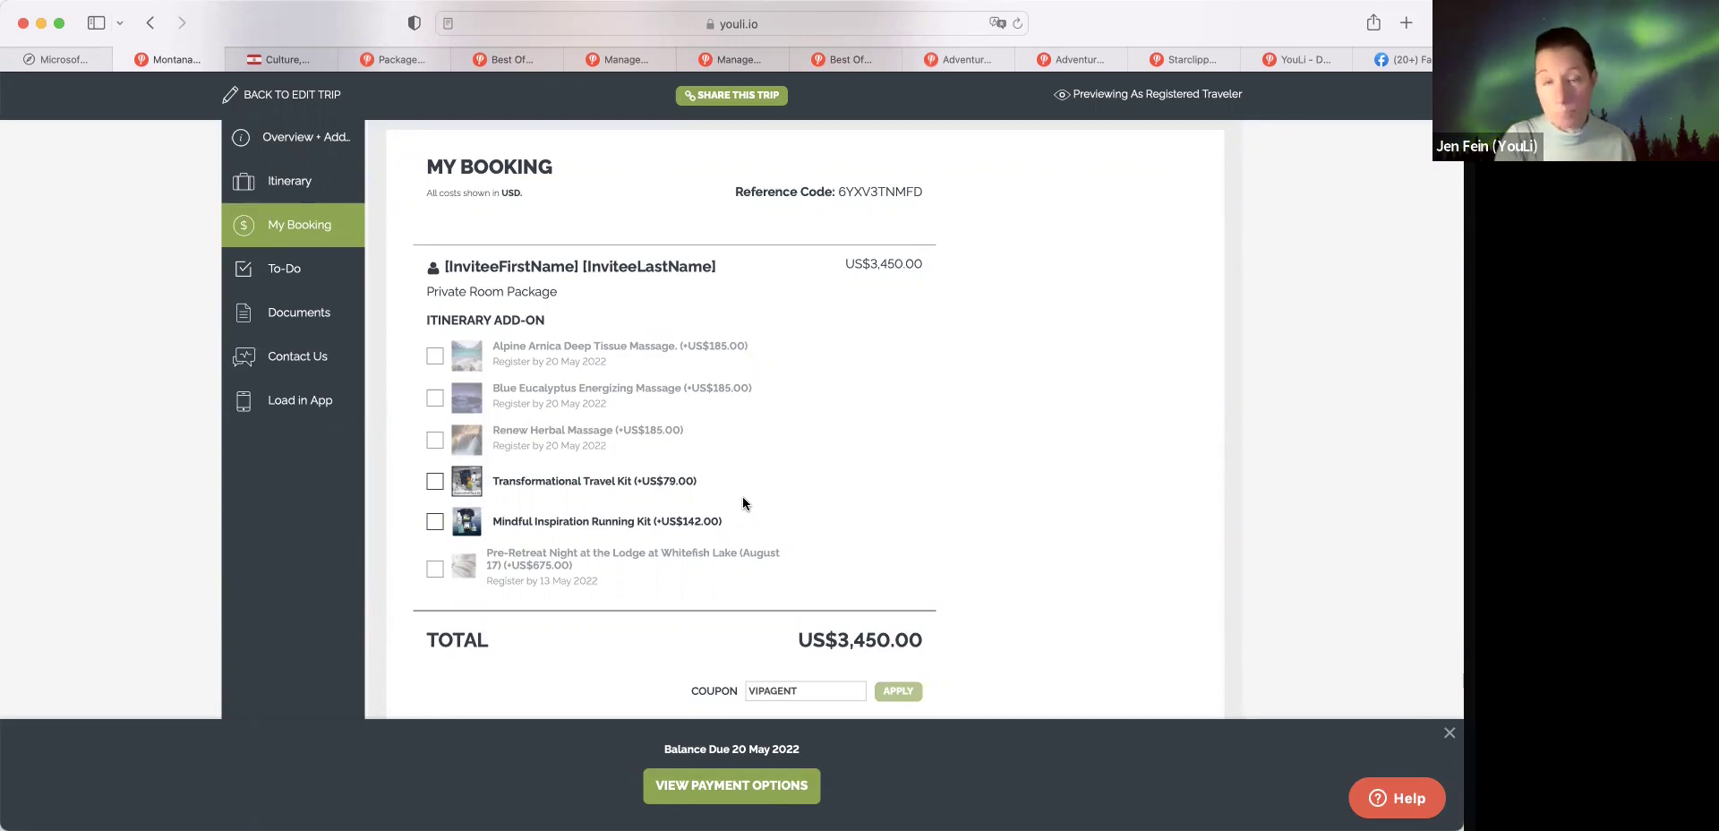
click(845, 56)
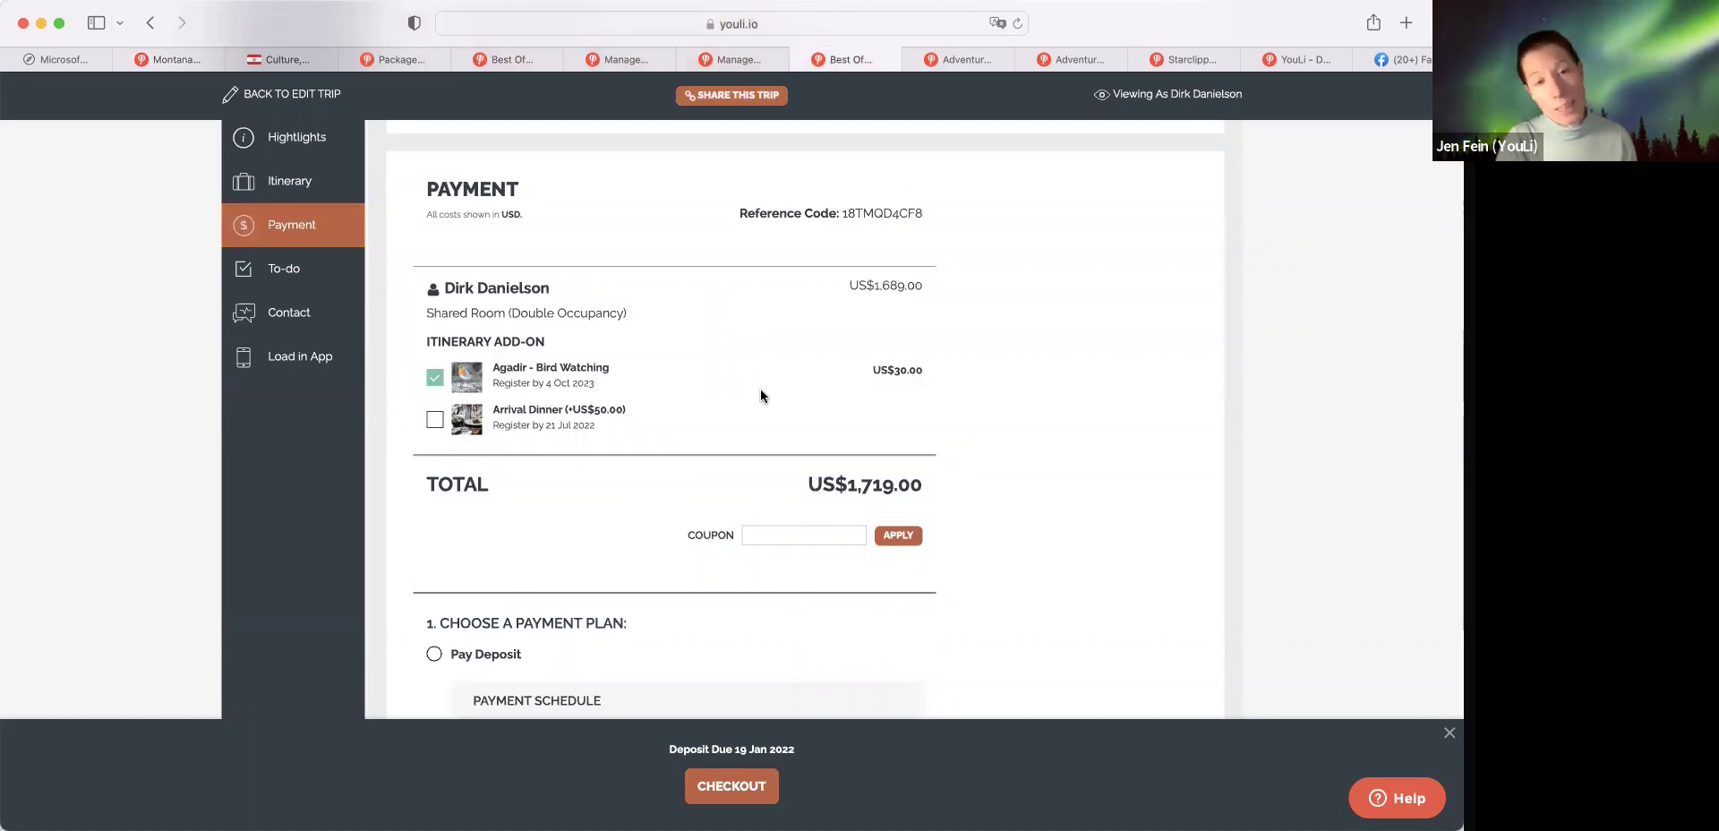
- Review the Best of Morocco package choices again, along with the payment summary's add-ons, total and coupon field
scroll(762, 395, up, 3)
scroll(760, 394, up, 8)
click(896, 190)
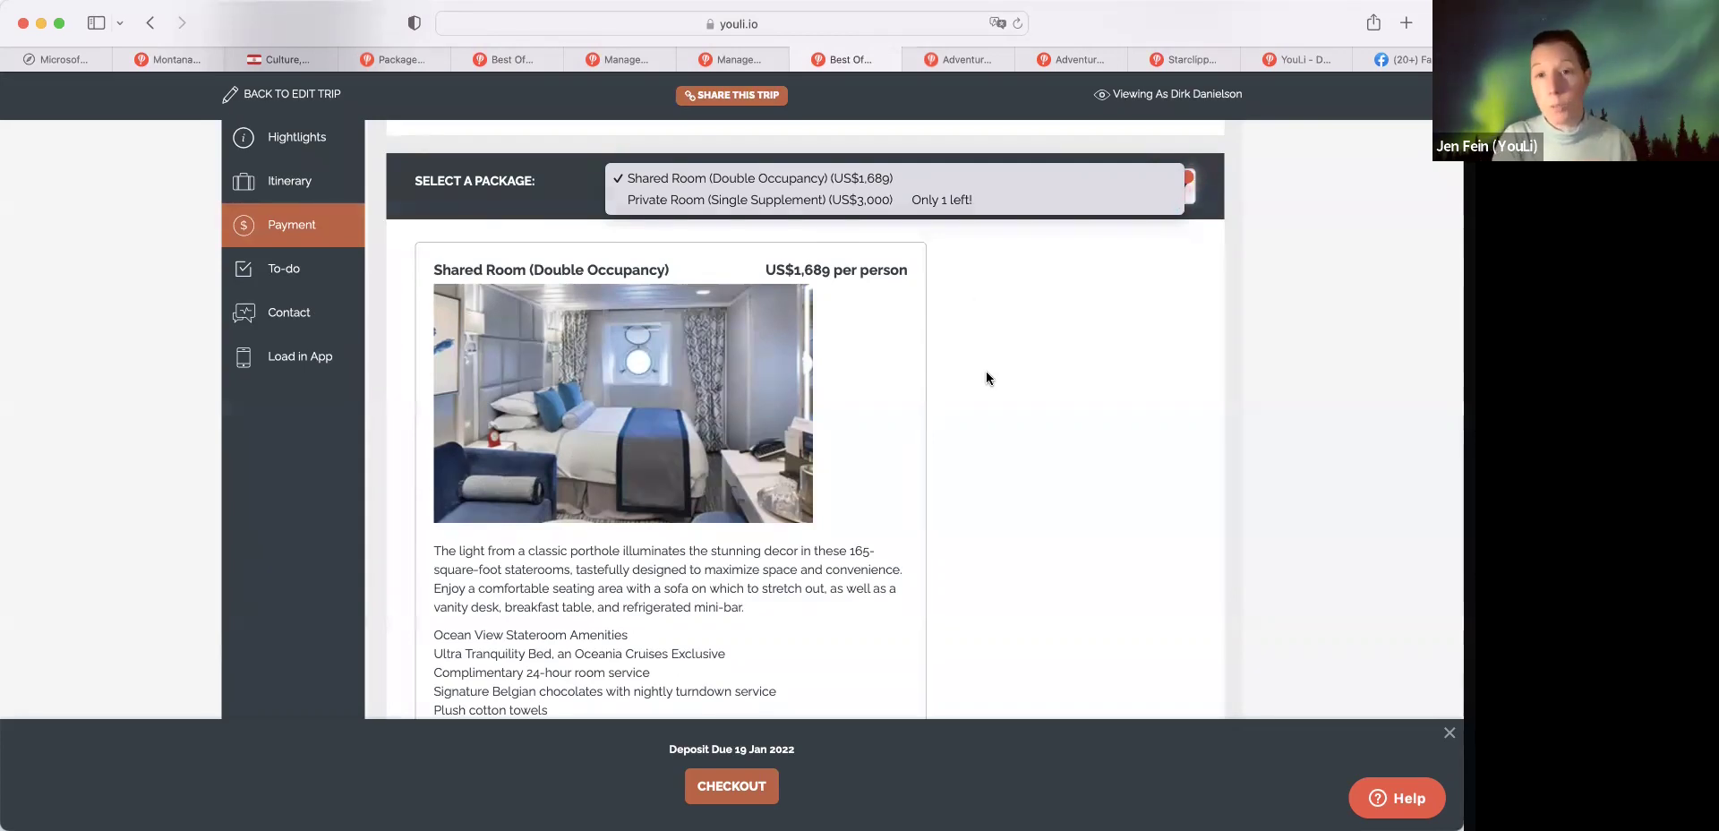
click(985, 371)
scroll(985, 371, down, 10)
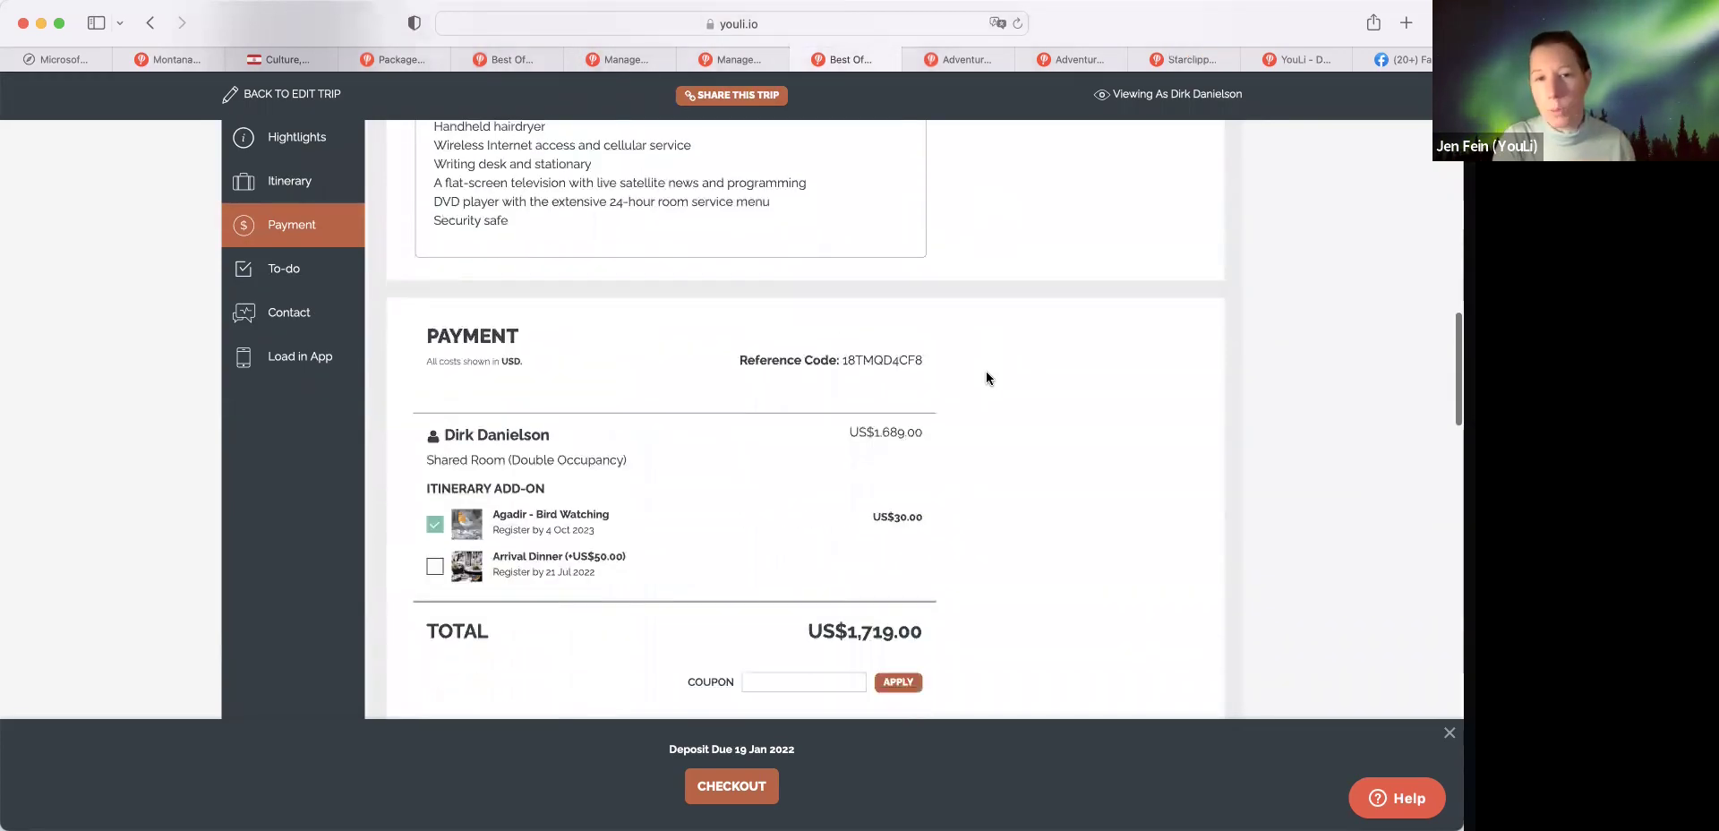
scroll(985, 377, down, 2)
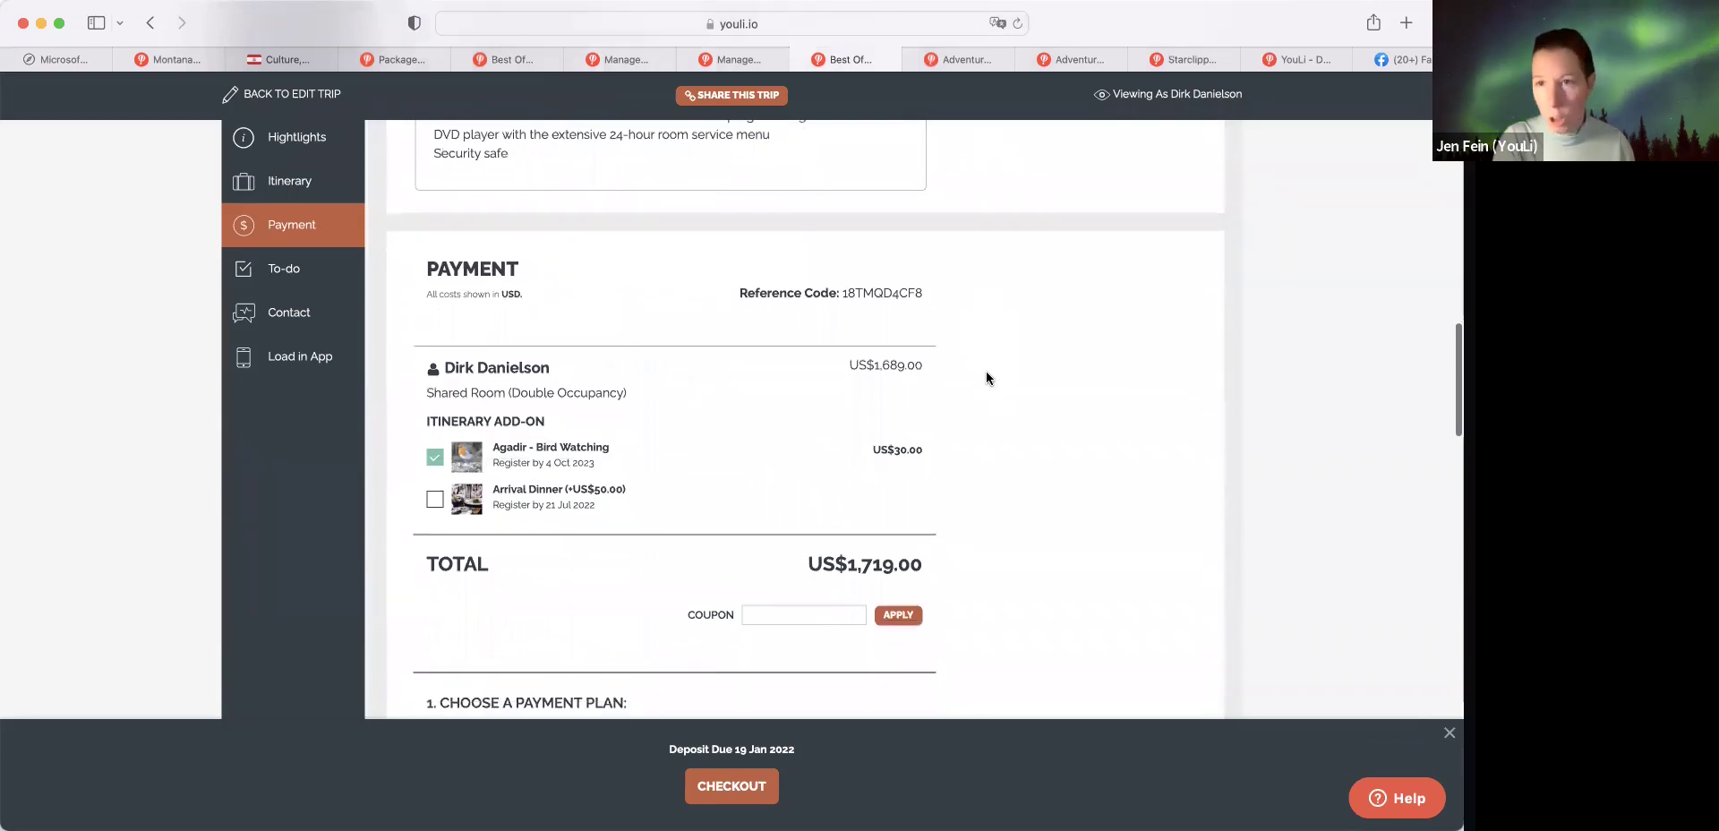
scroll(985, 370, down, 1)
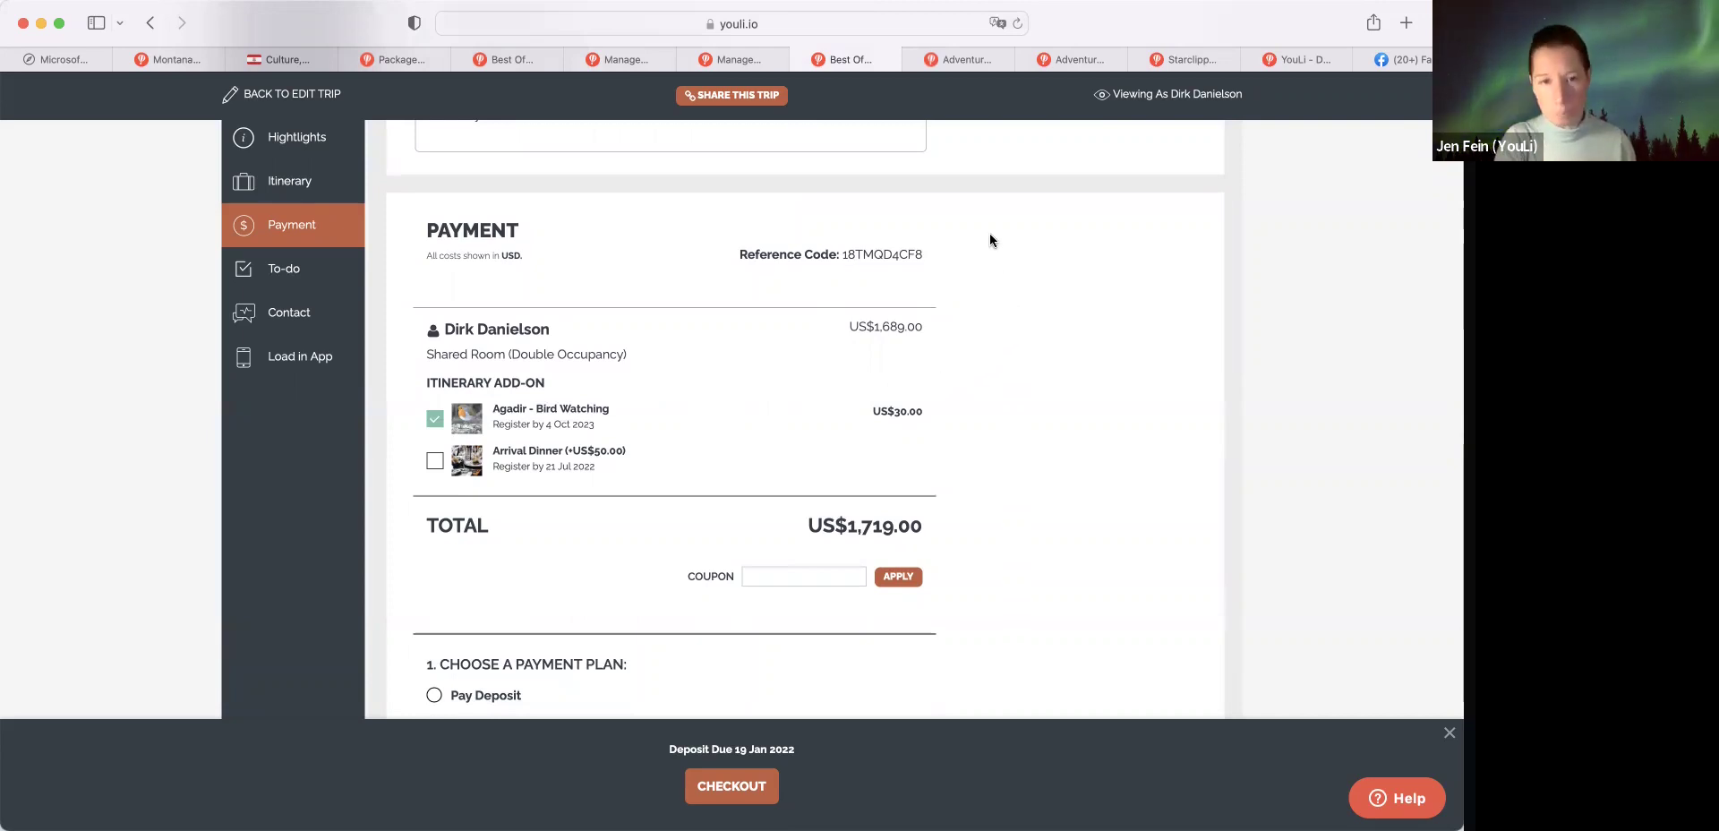
- Switch to the Mexico villa trip preview and select the Bedroom #1 - King Suite (US$2,679) package
click(959, 61)
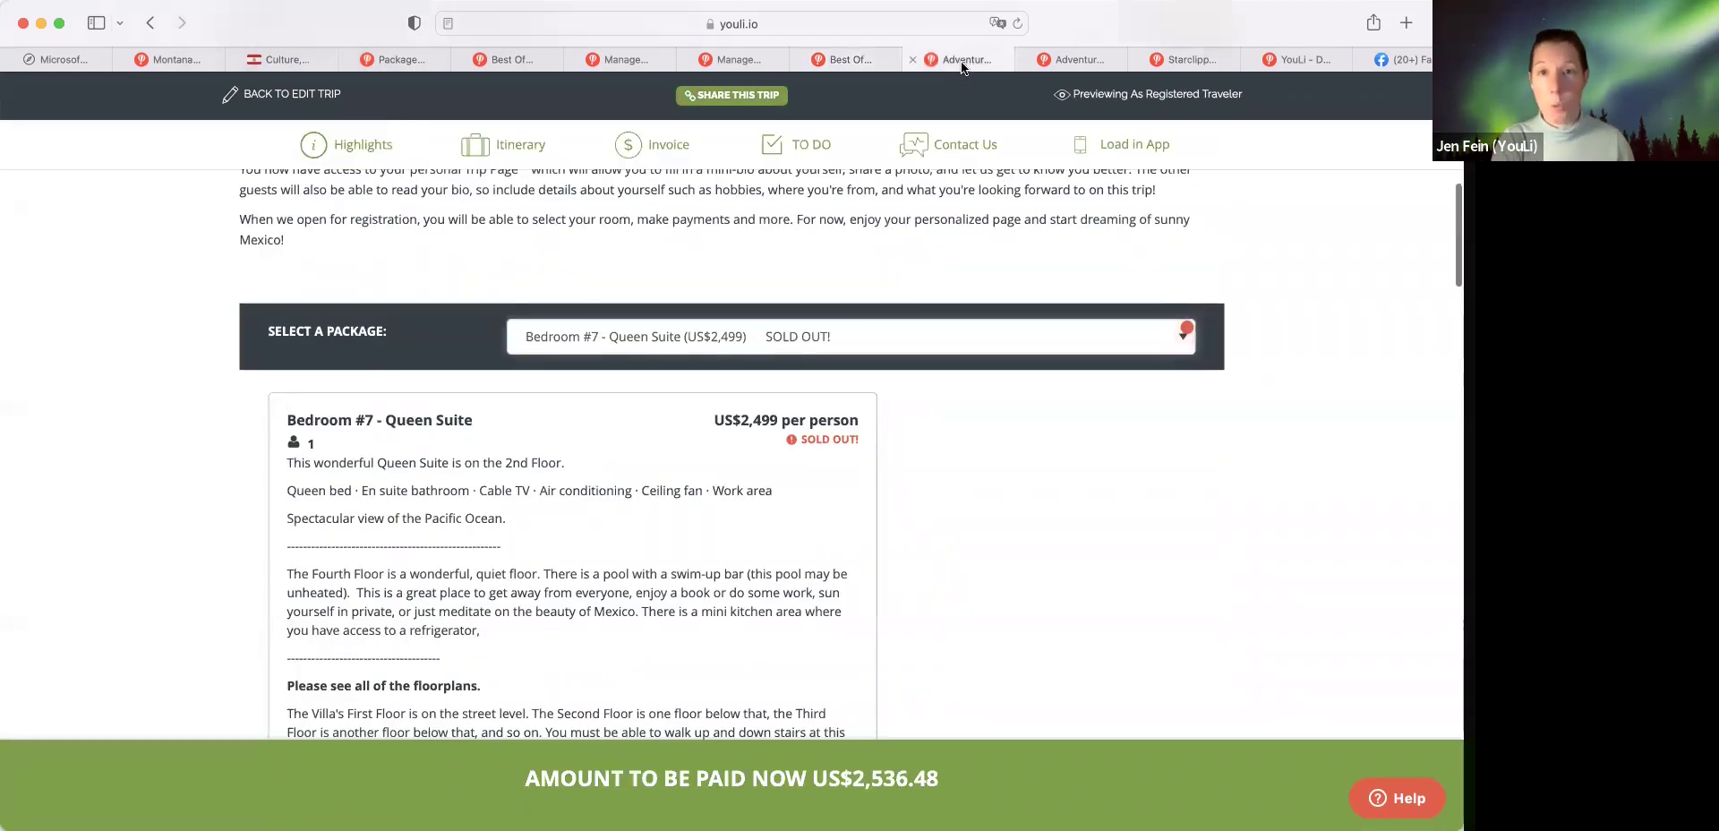
scroll(971, 261, down, 2)
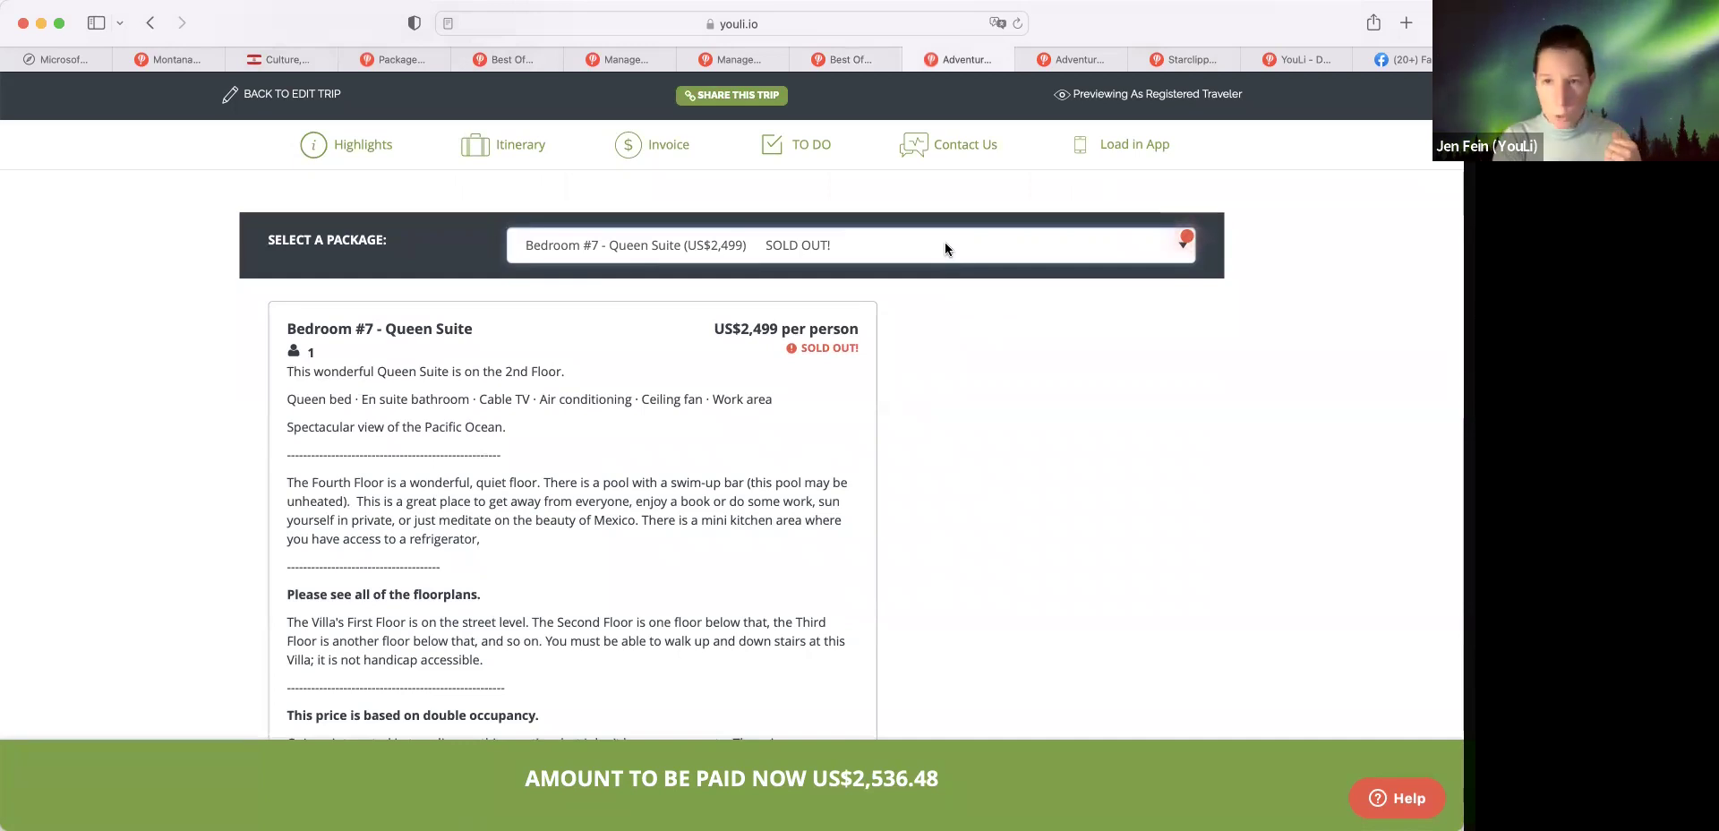
click(945, 248)
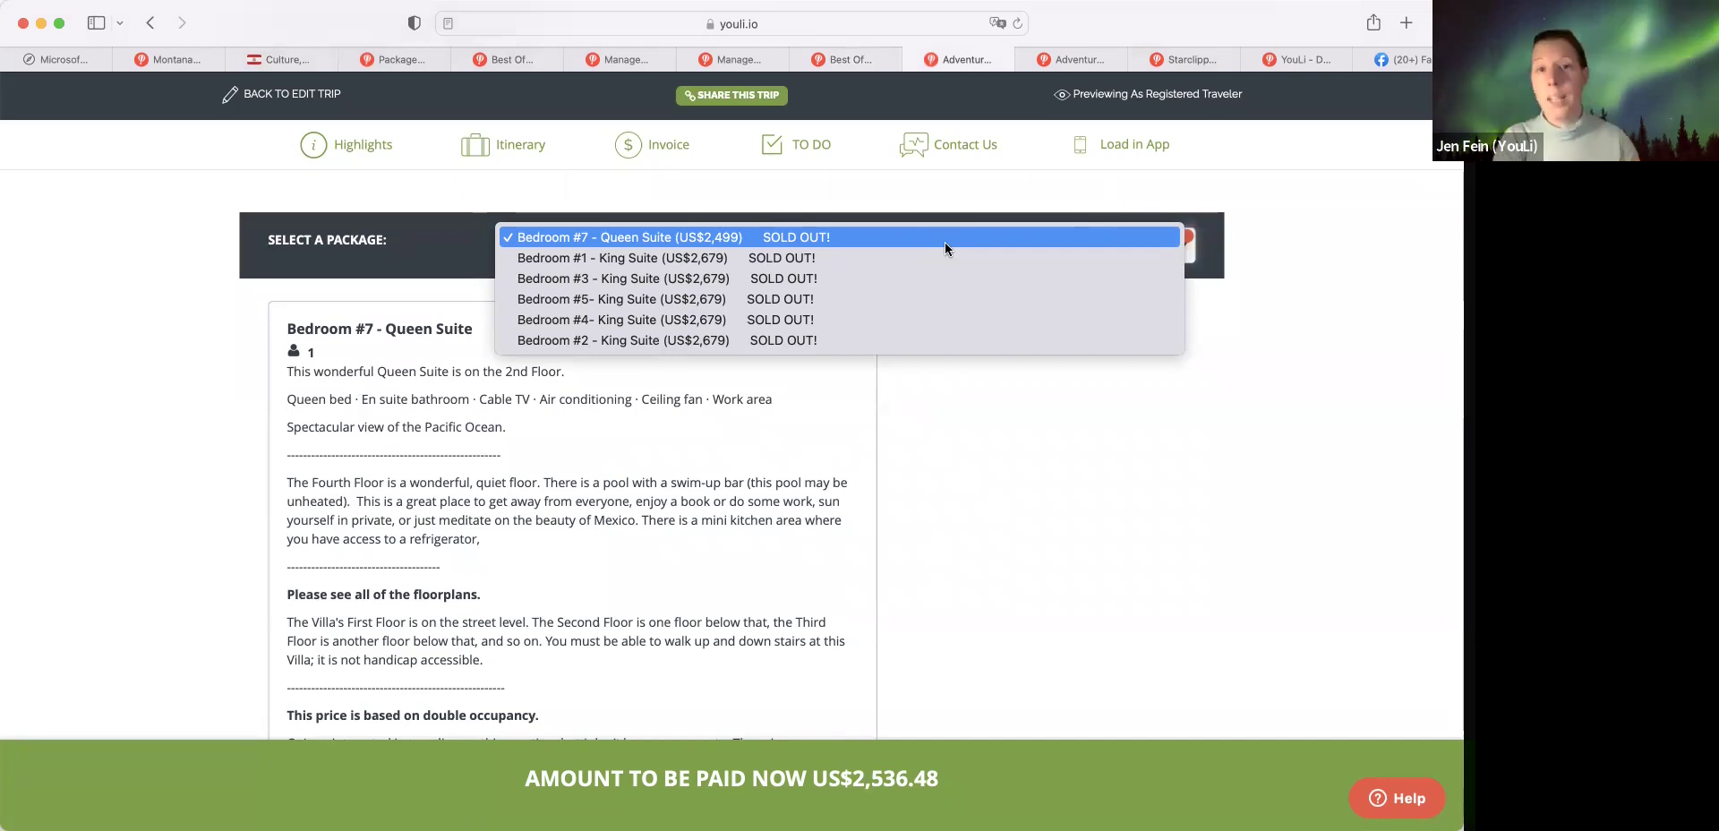
click(726, 259)
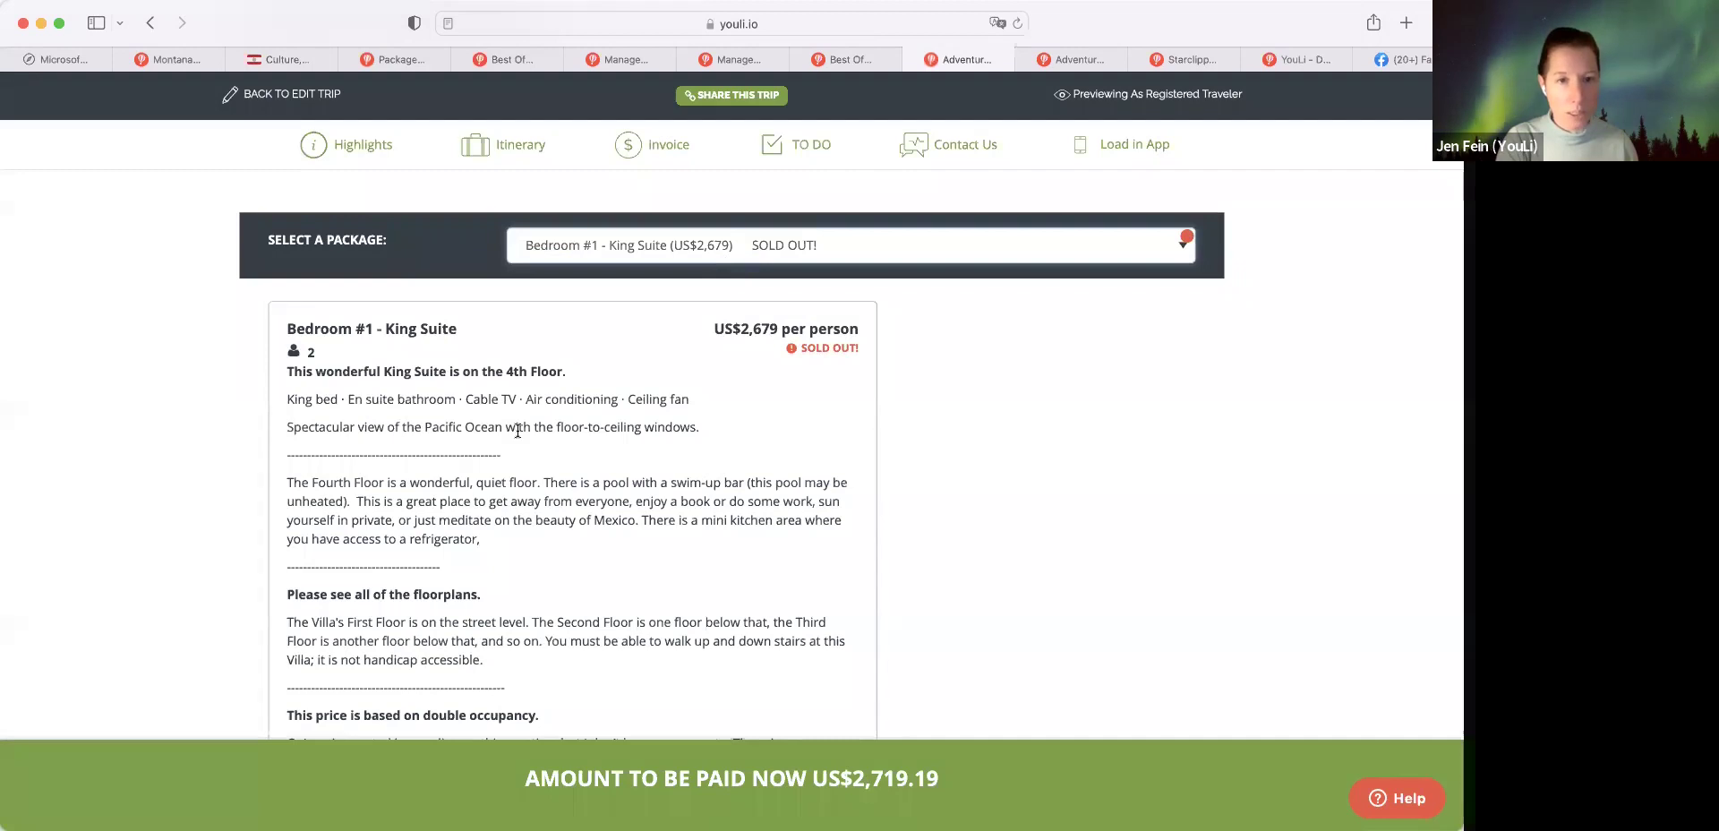
- Select the Bedroom #4 - King Suite (US$2,679) package and look through its description, photos and floor plan
click(608, 261)
click(606, 297)
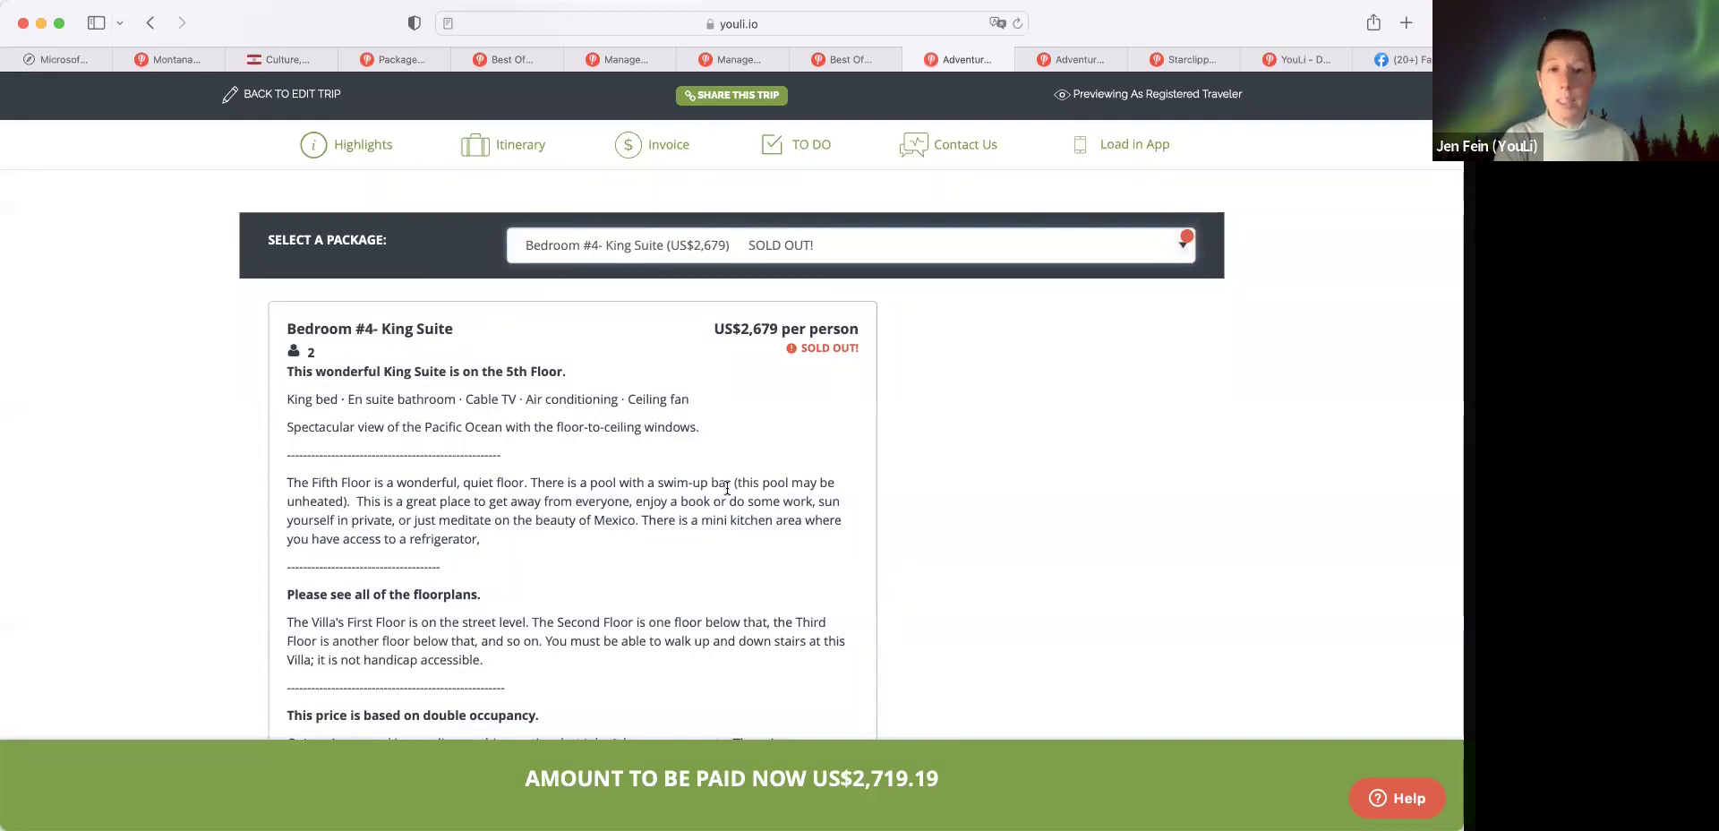
scroll(727, 488, down, 10)
scroll(727, 487, down, 10)
scroll(727, 488, down, 1)
scroll(727, 491, up, 8)
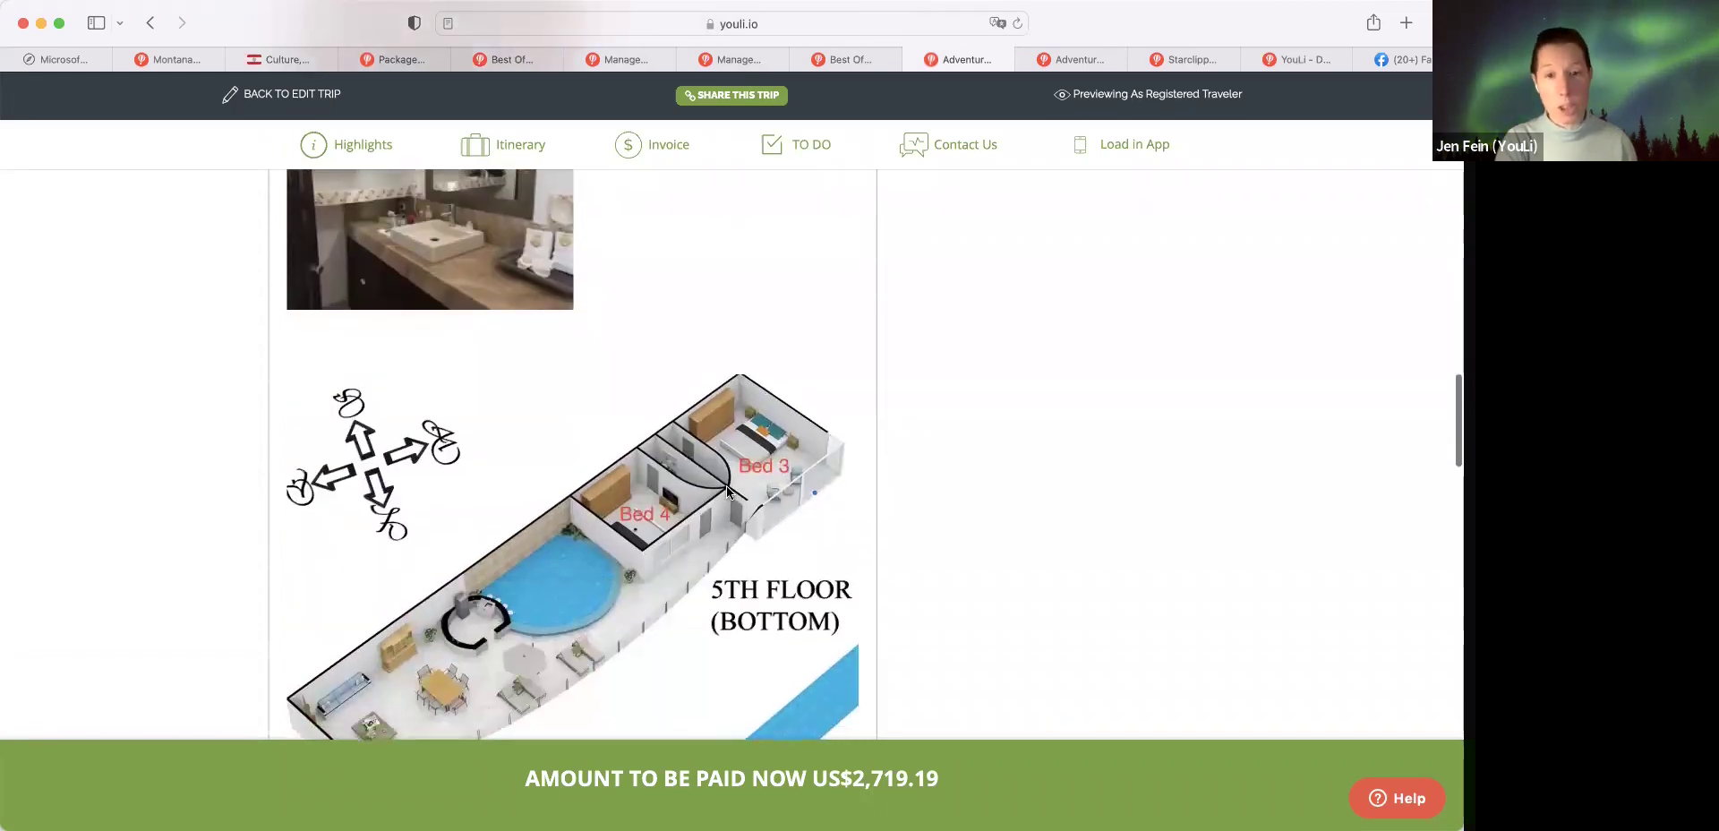
scroll(727, 490, up, 10)
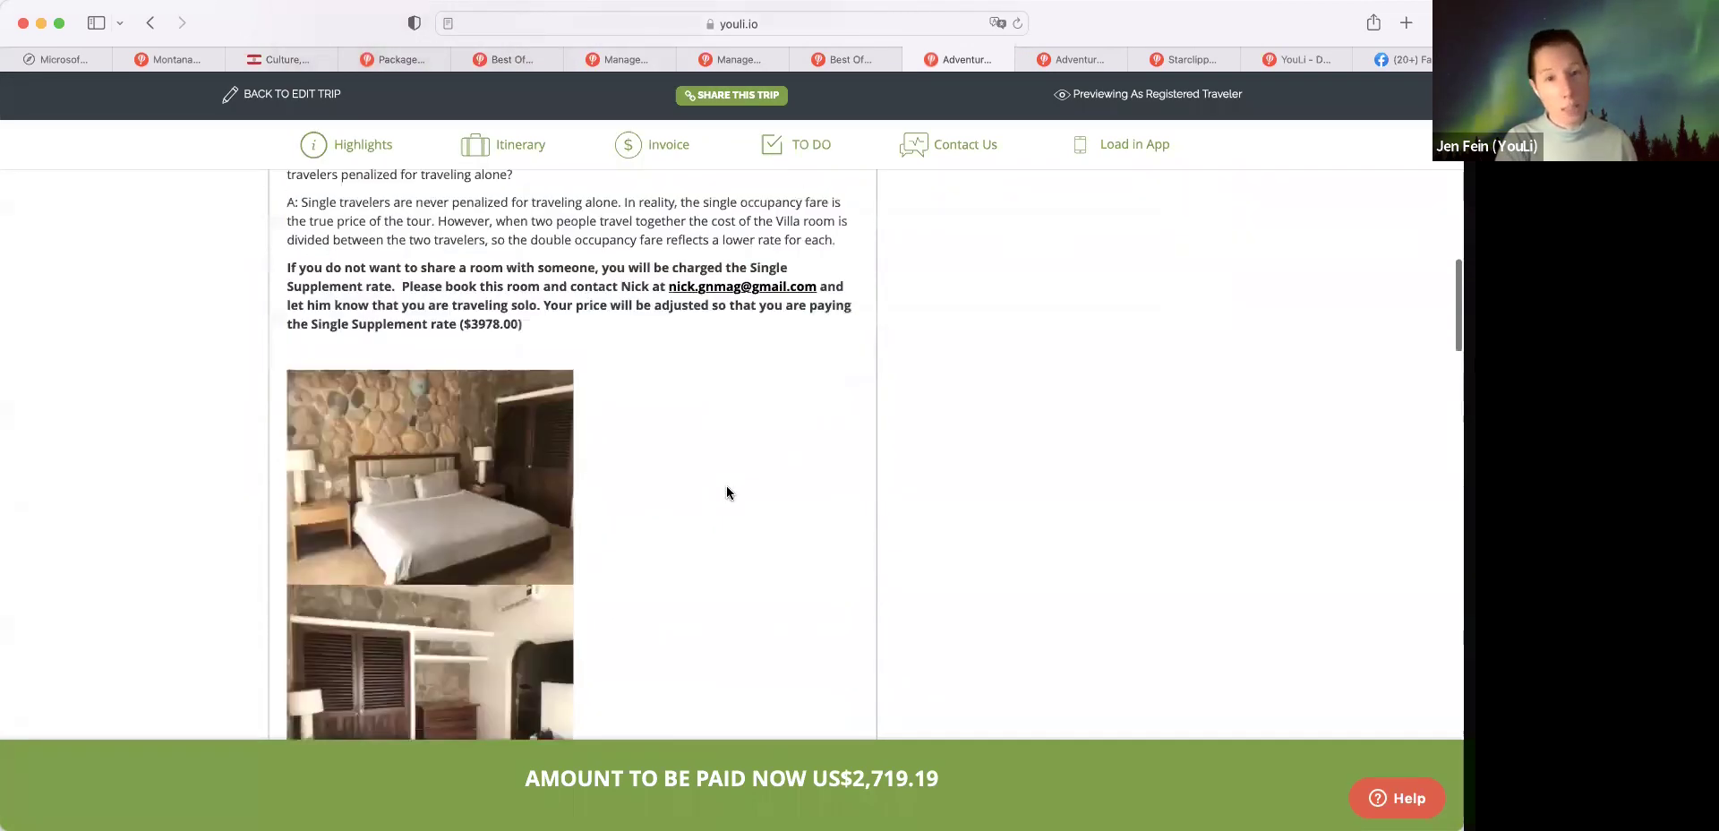
scroll(727, 491, up, 4)
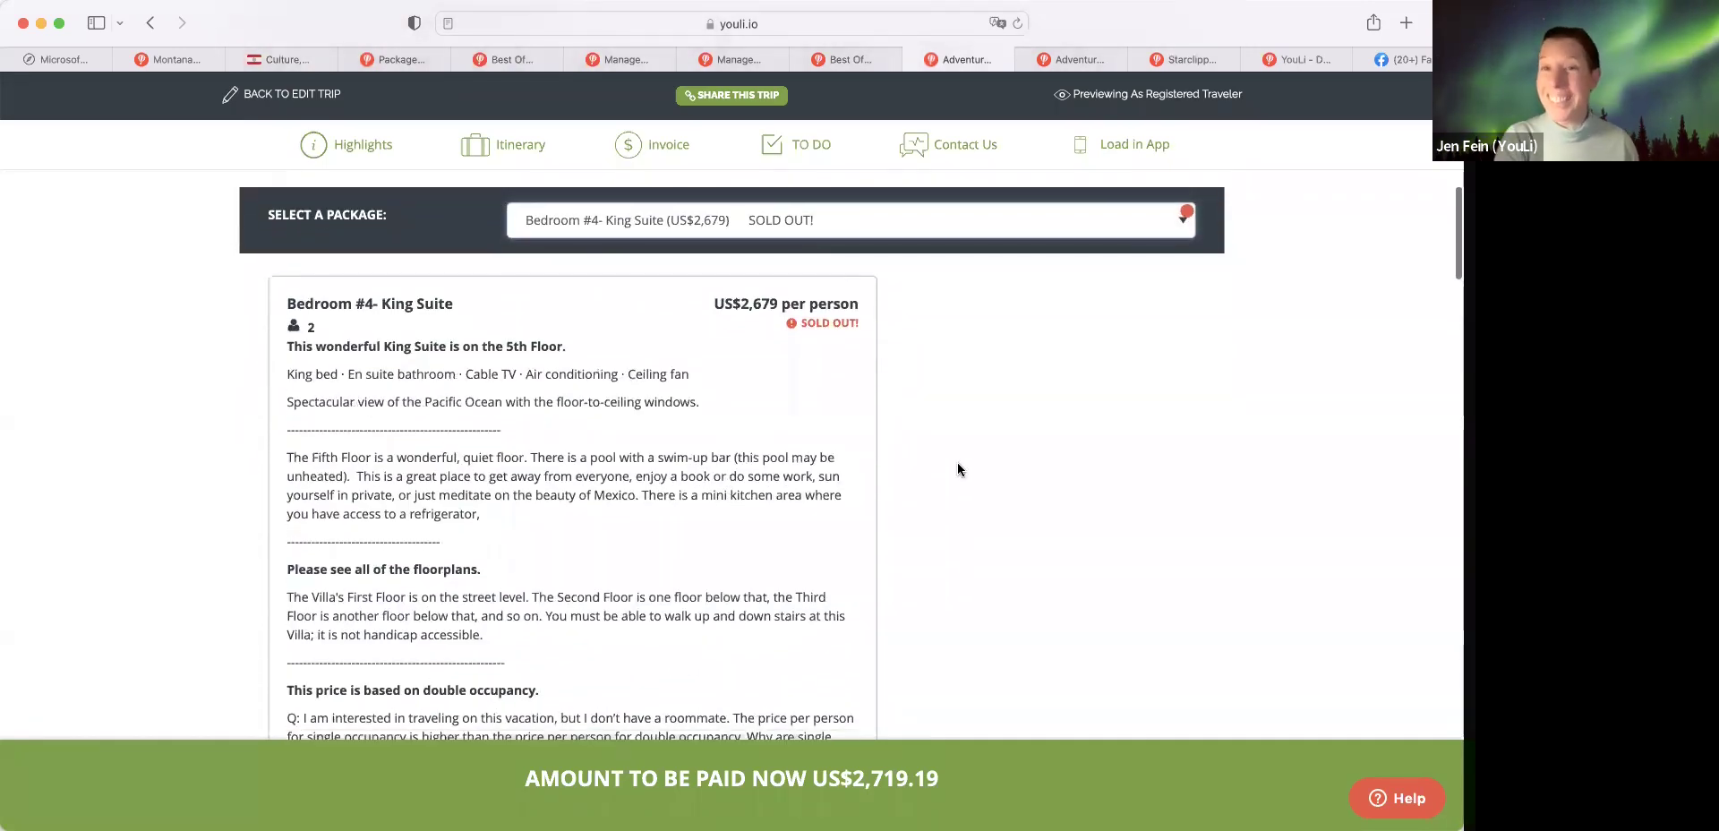
- Examine where Bed 3 and Bed 4 sit on the 5th-floor plan in the Bedroom #4 package description
scroll(958, 463, down, 12)
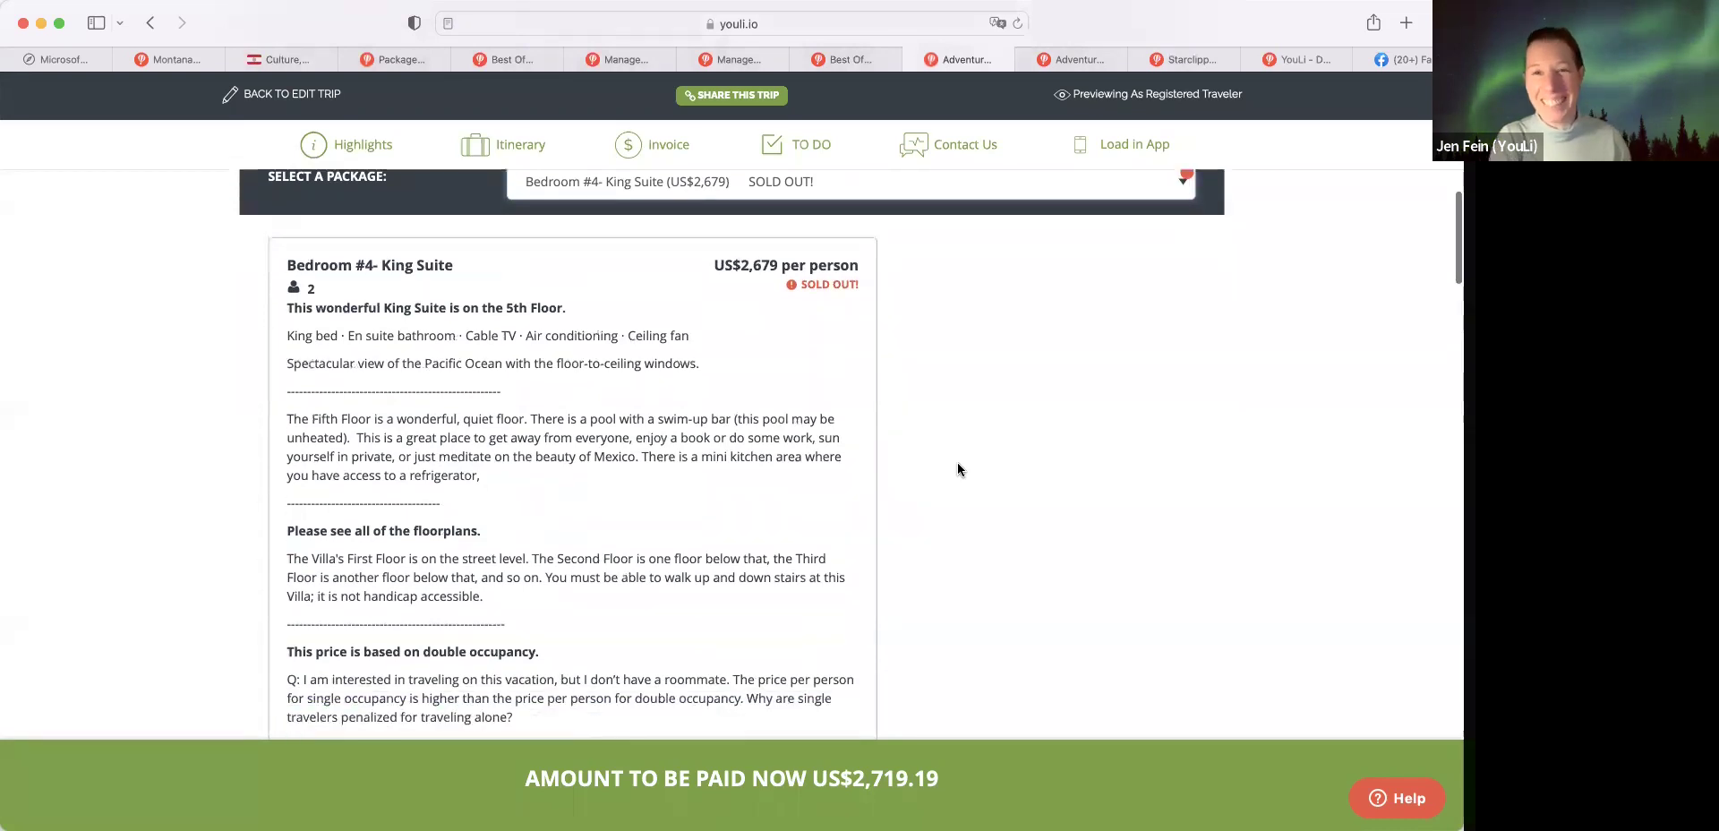
scroll(958, 469, down, 10)
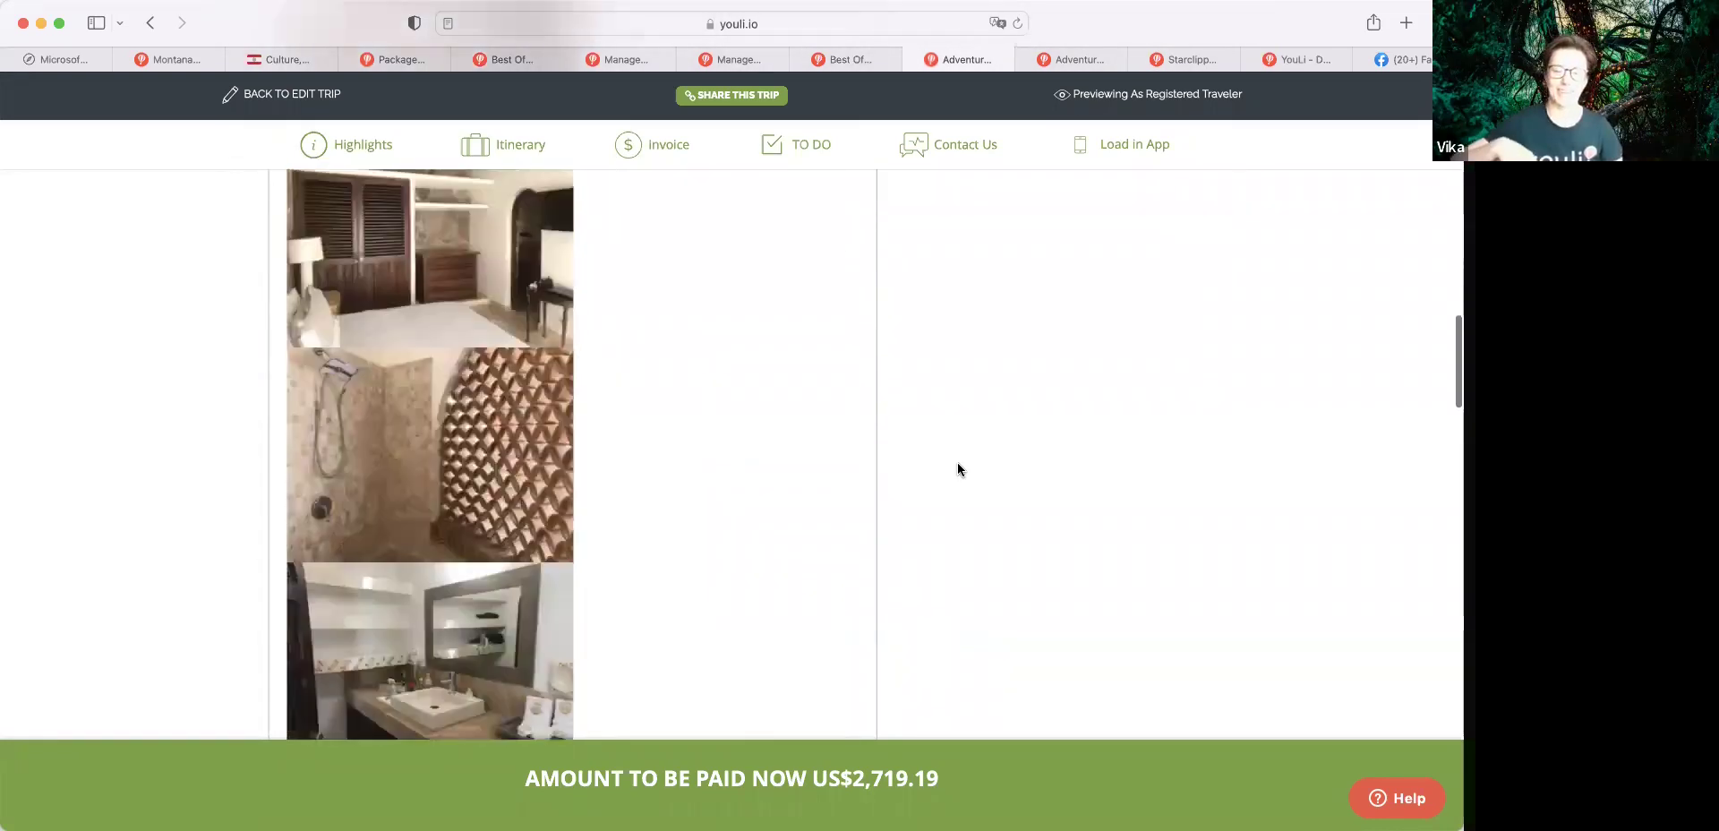
scroll(958, 469, down, 2)
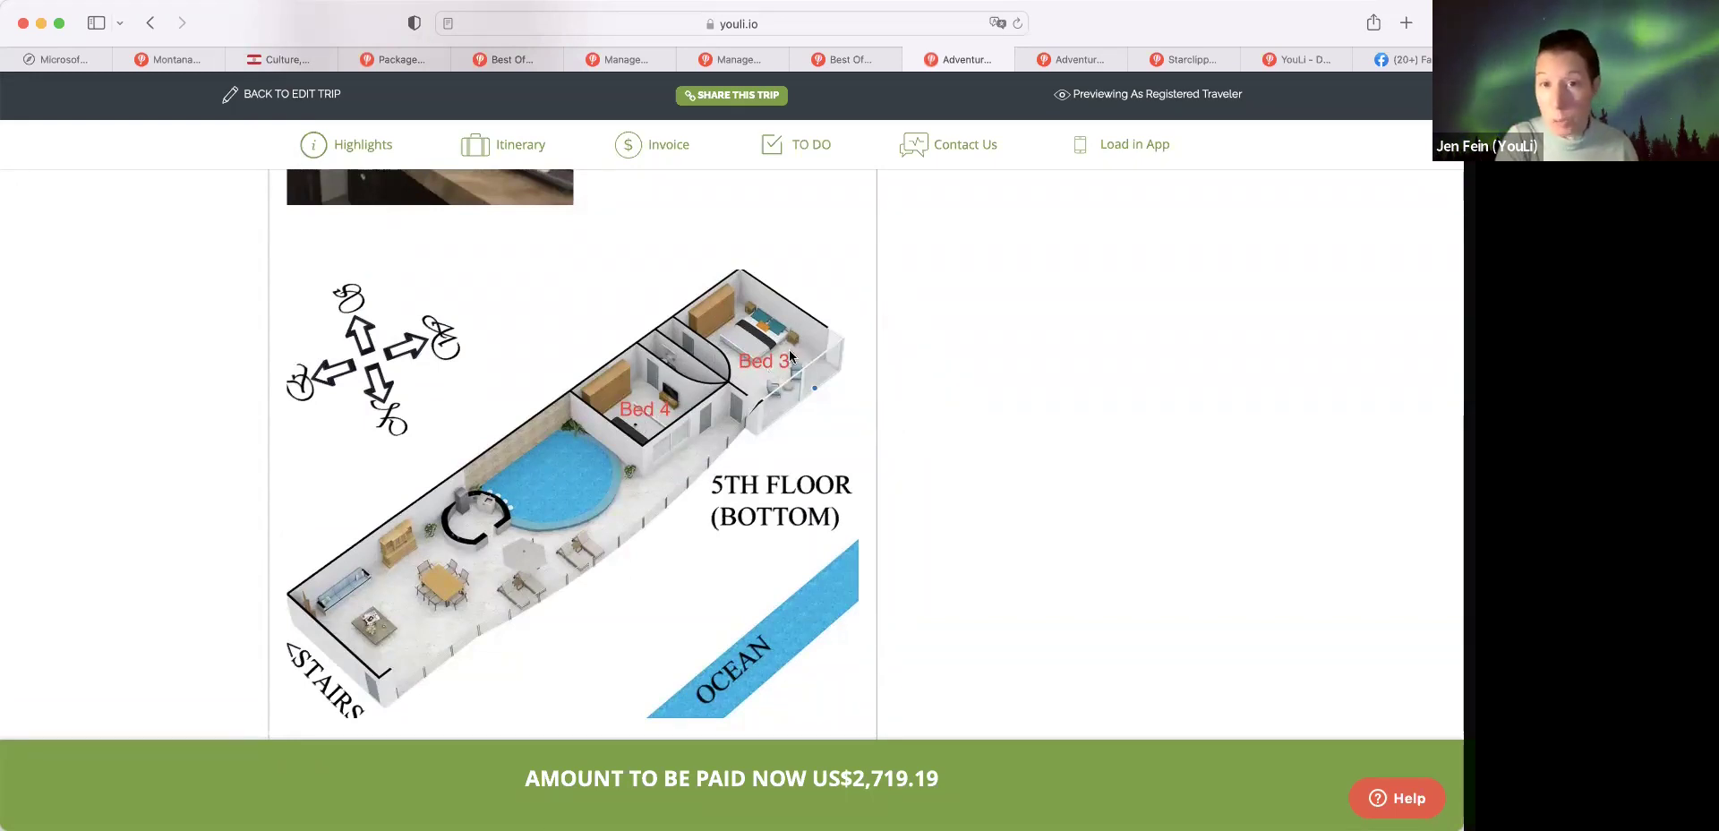
scroll(941, 394, down, 1)
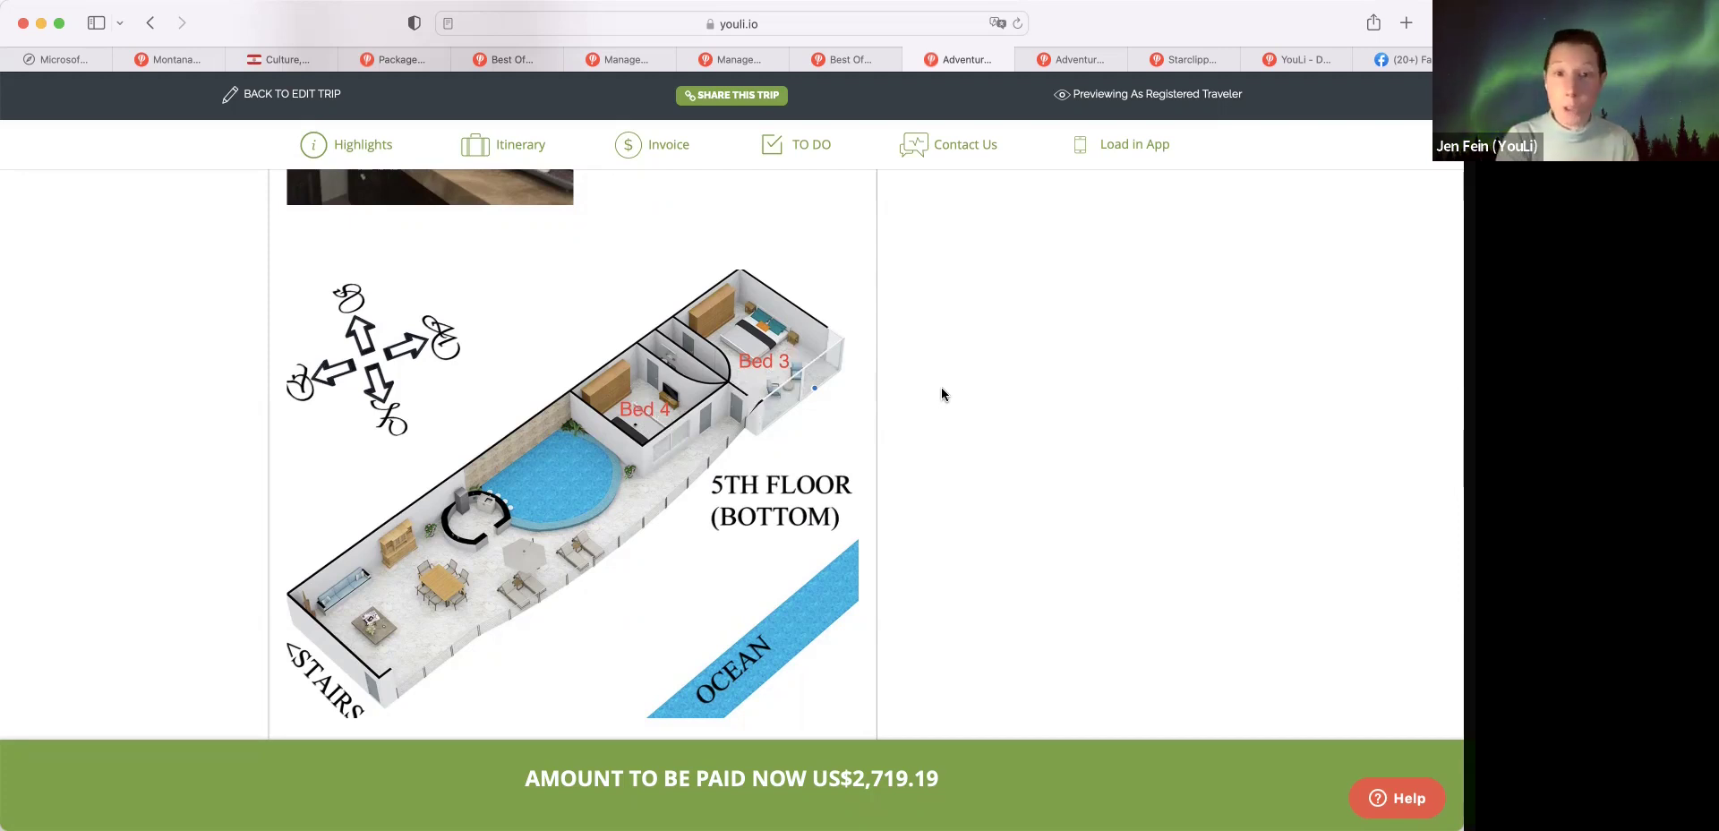
scroll(942, 394, up, 10)
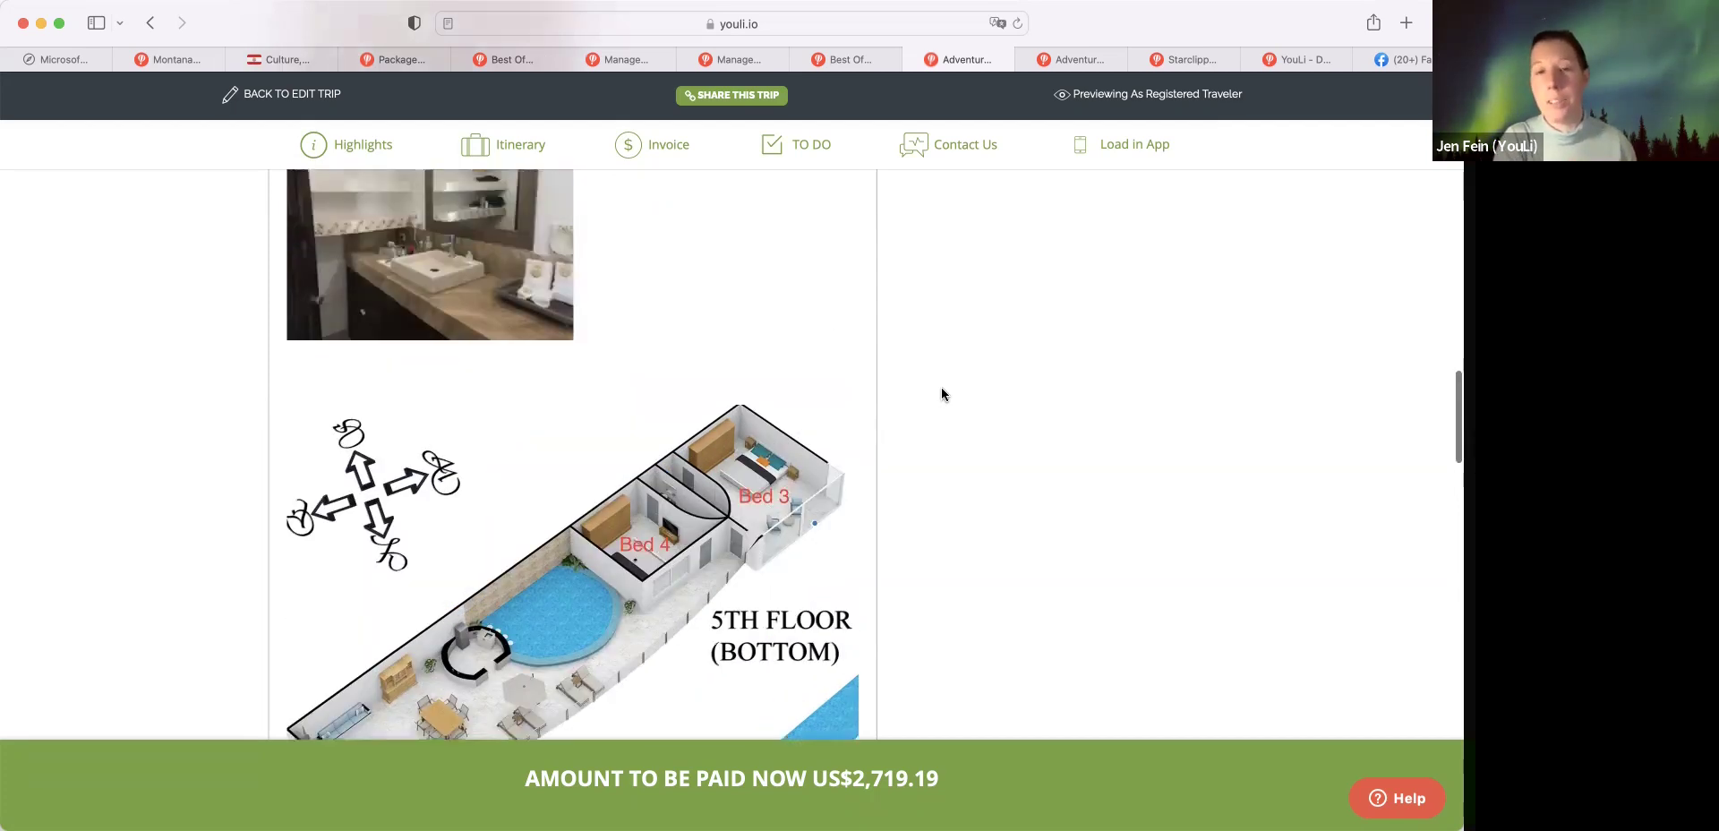
scroll(942, 394, up, 10)
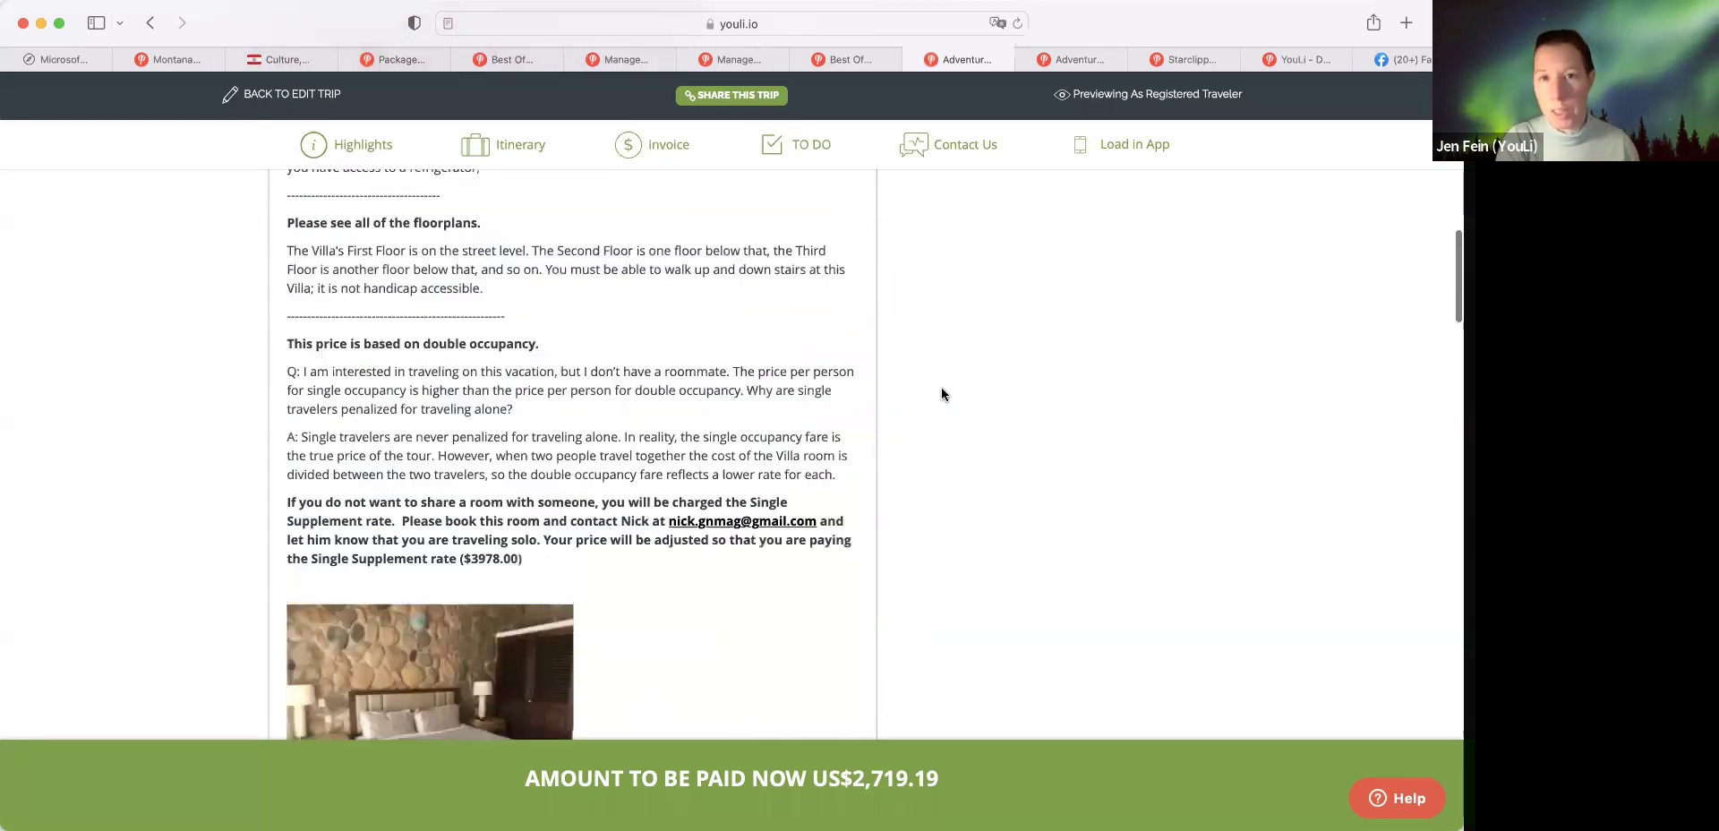
scroll(942, 394, up, 1)
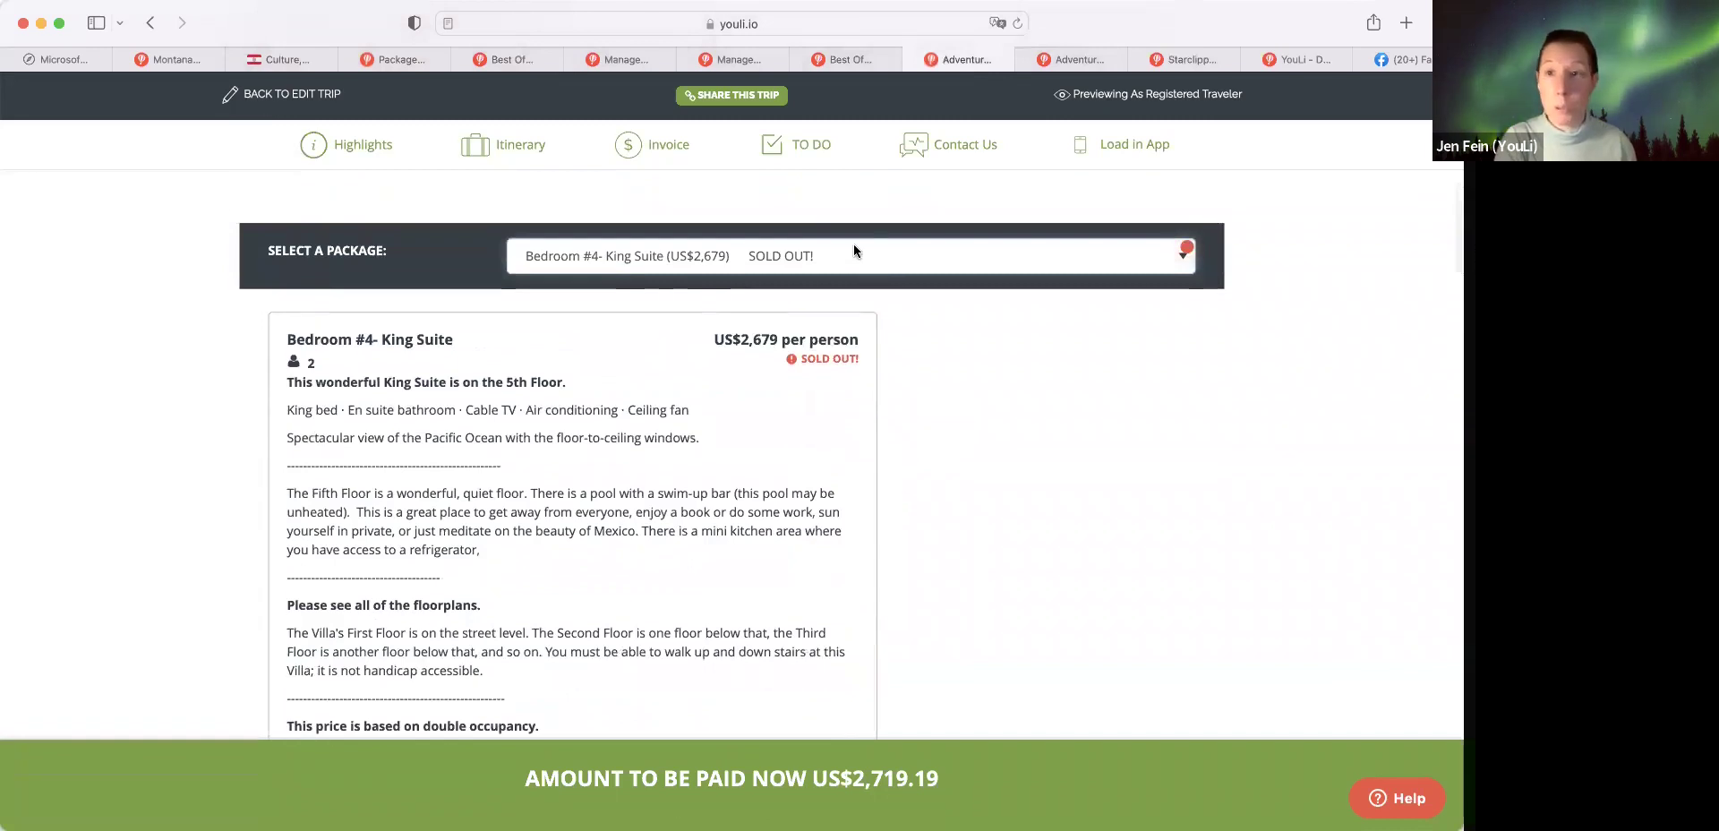
- Review the list of bedroom packages and their availability, keeping Bedroom #4 - King Suite selected
click(854, 252)
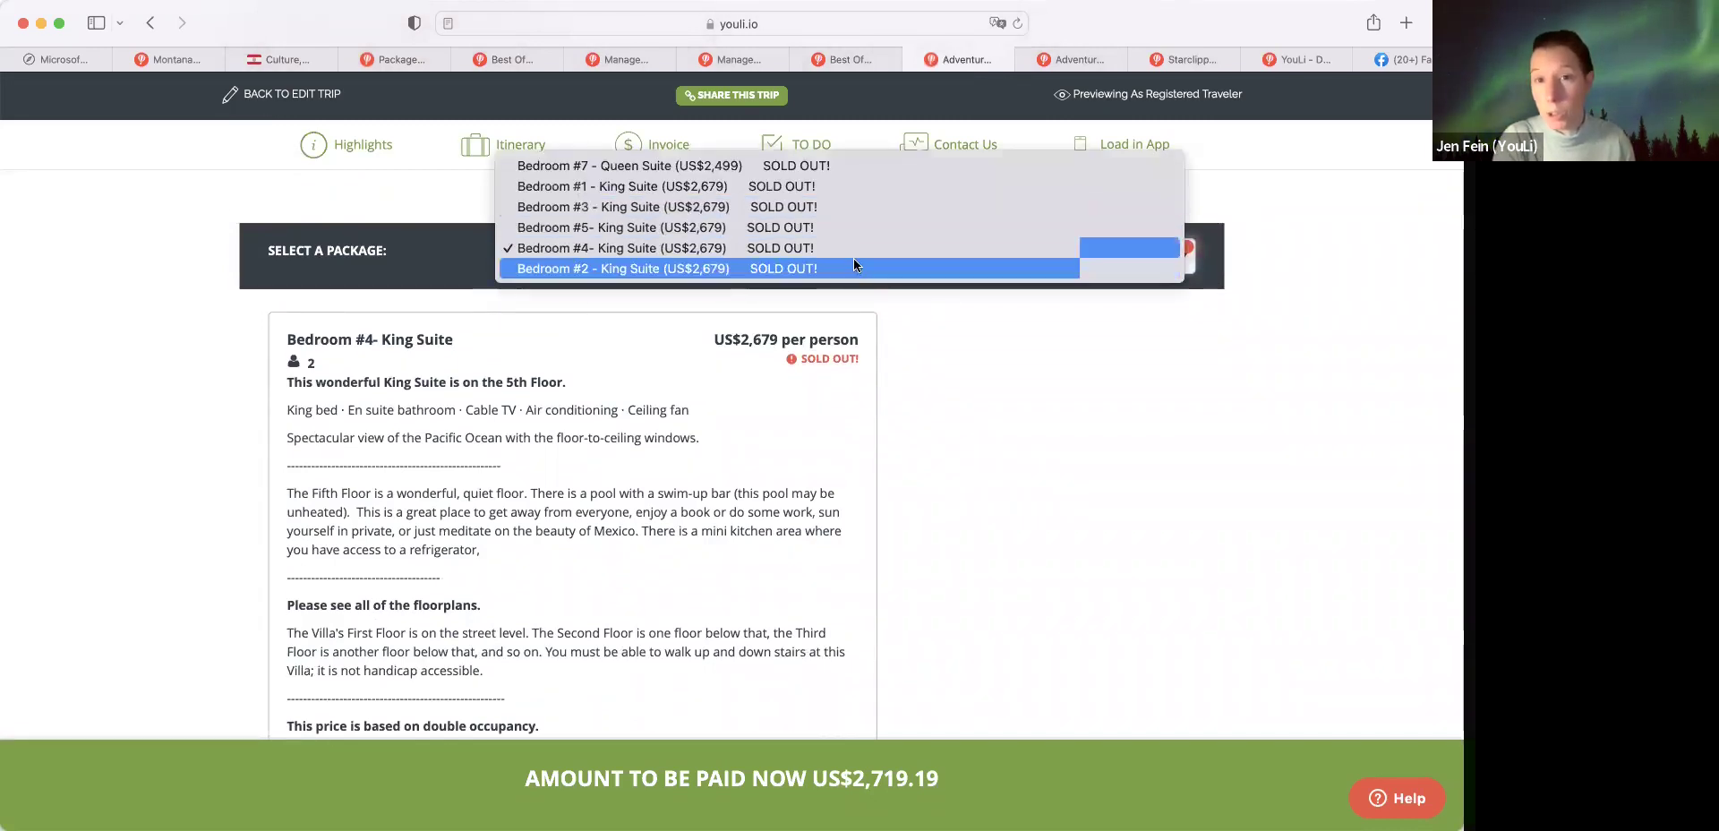
click(989, 350)
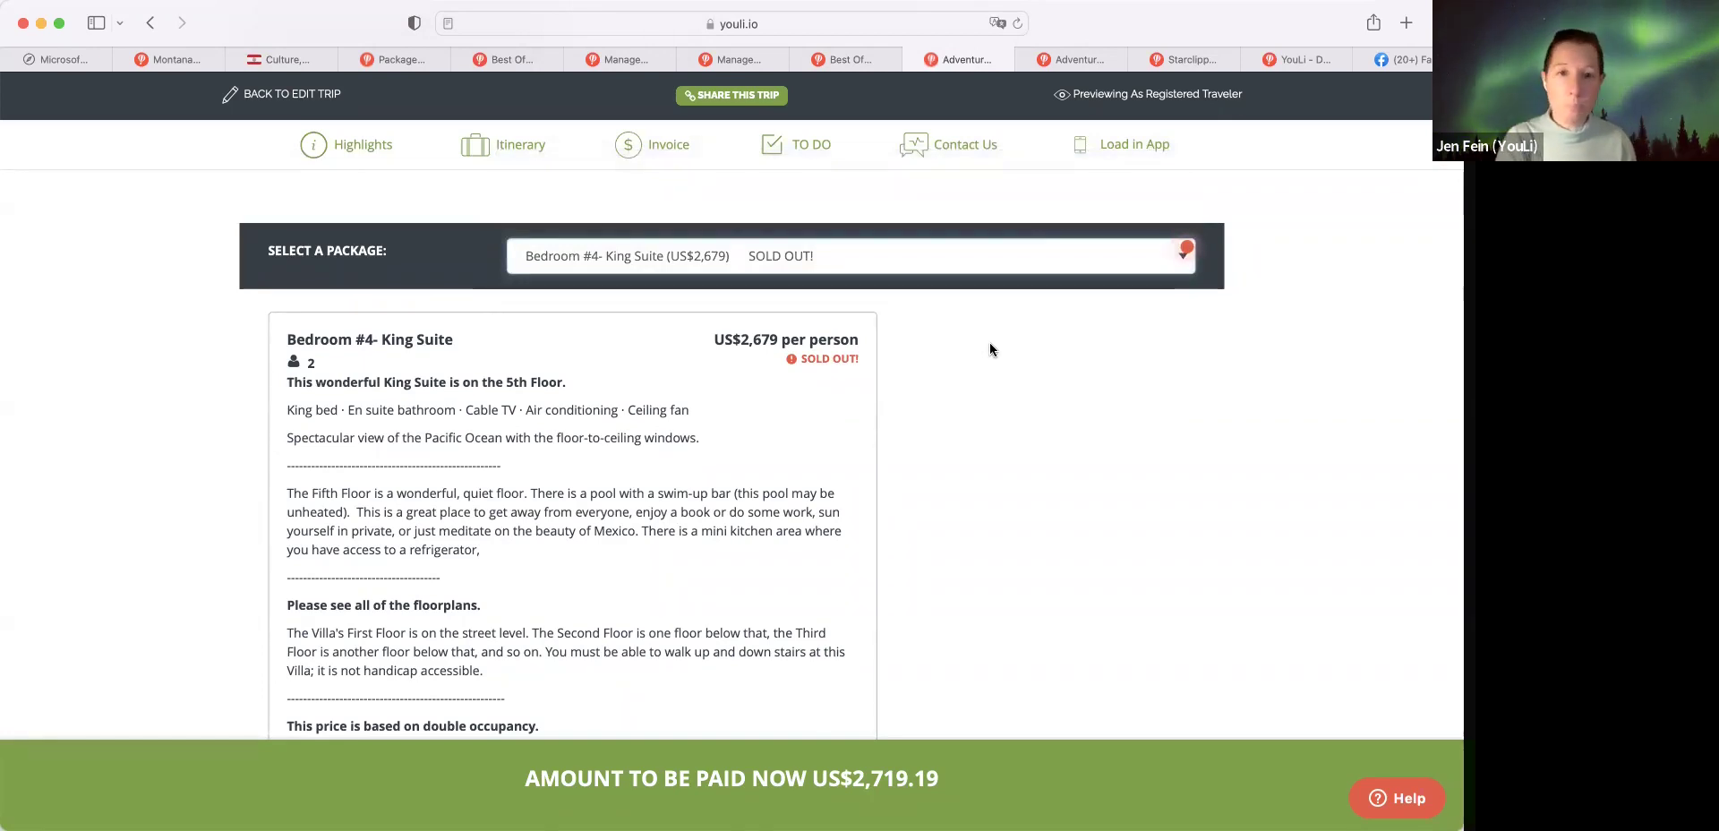
scroll(990, 362, down, 2)
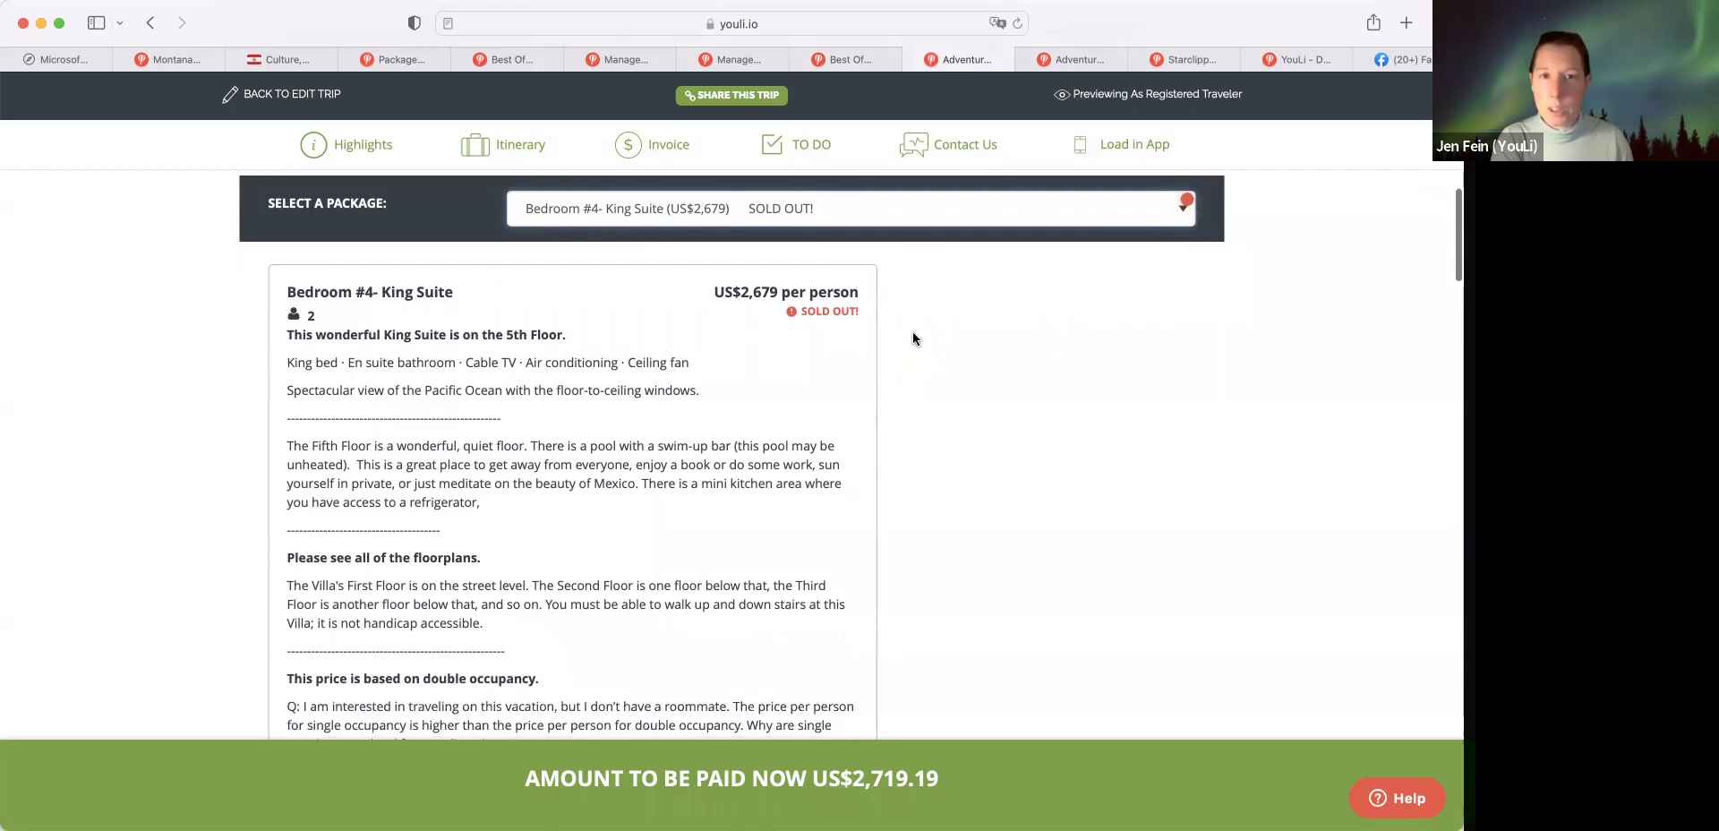
- Switch to the villa trip's Bookings Mode settings and check the packages' max bookings and the visibility of Bedroom #8 - King Suite
click(1073, 63)
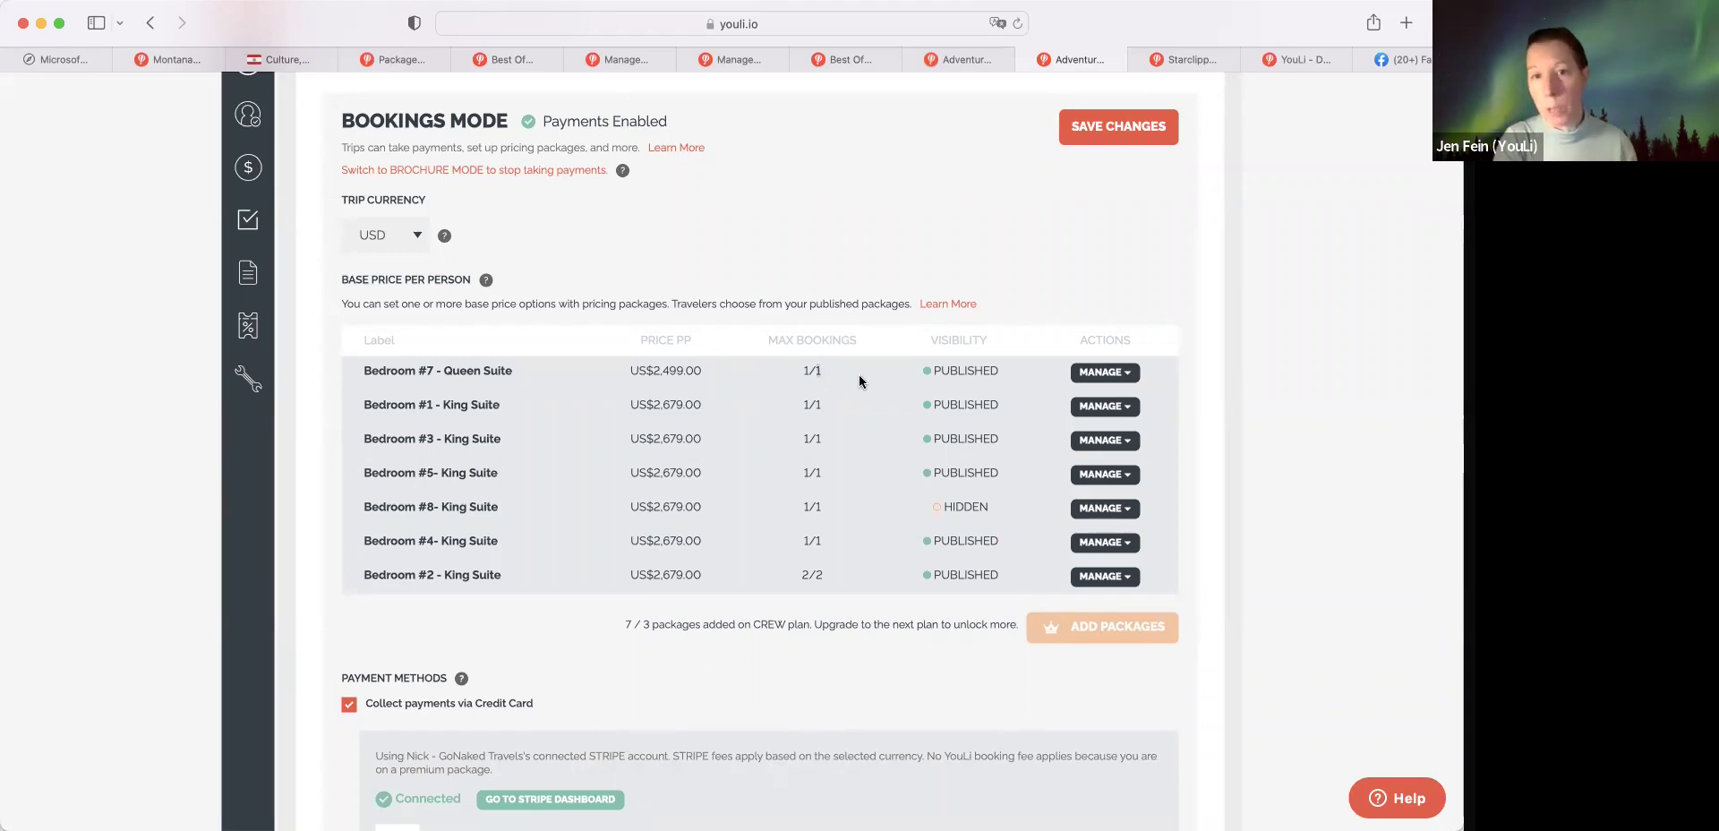
drag(818, 368, 832, 373)
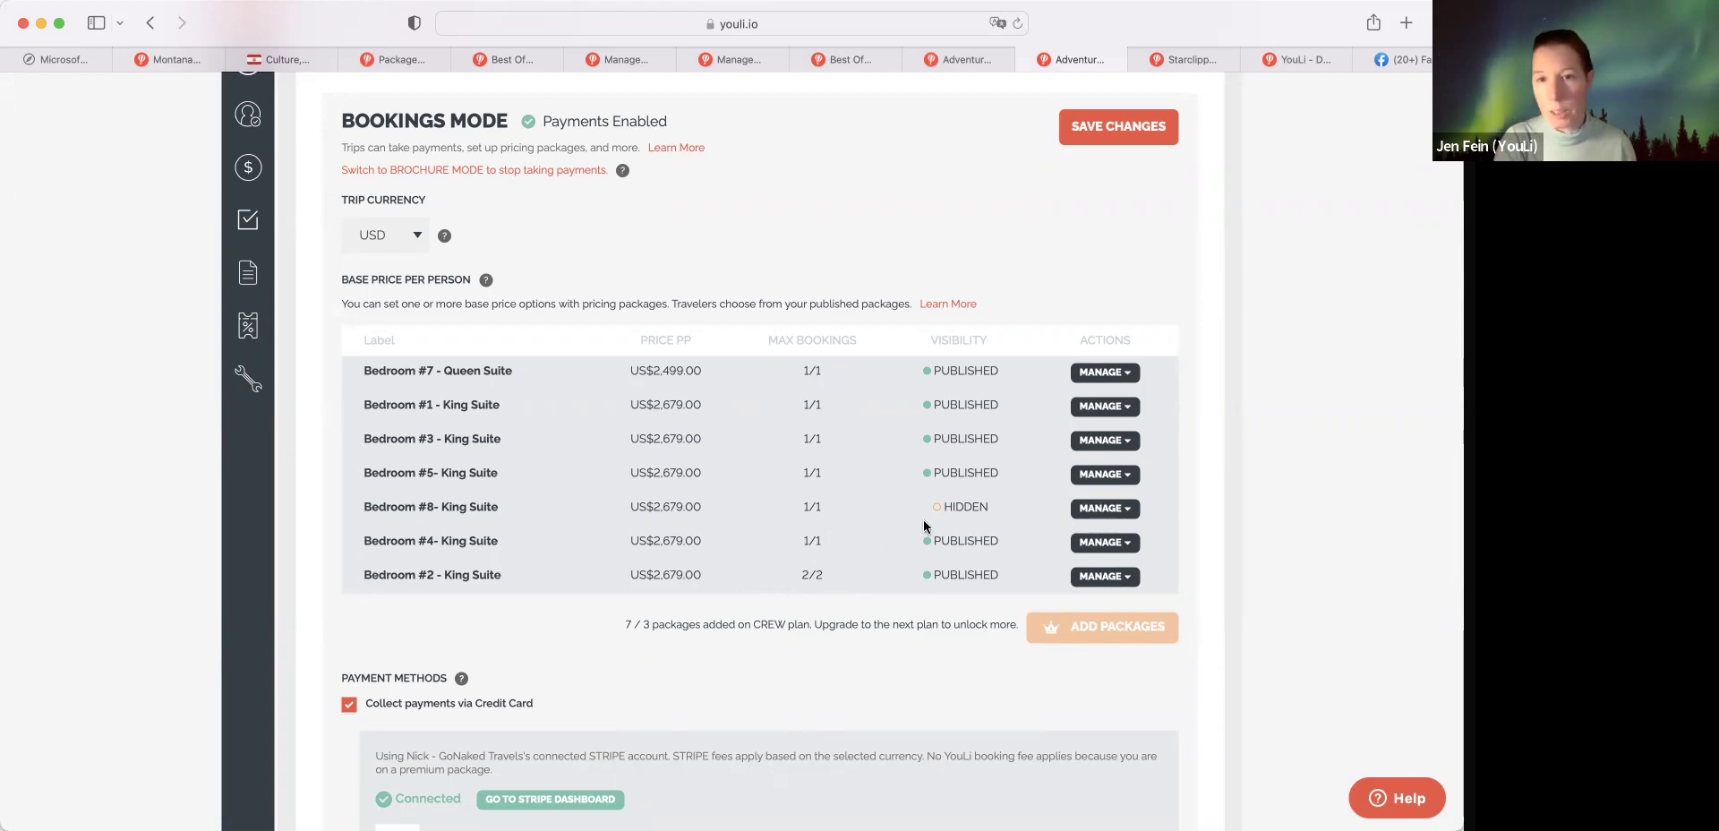
double_click(967, 506)
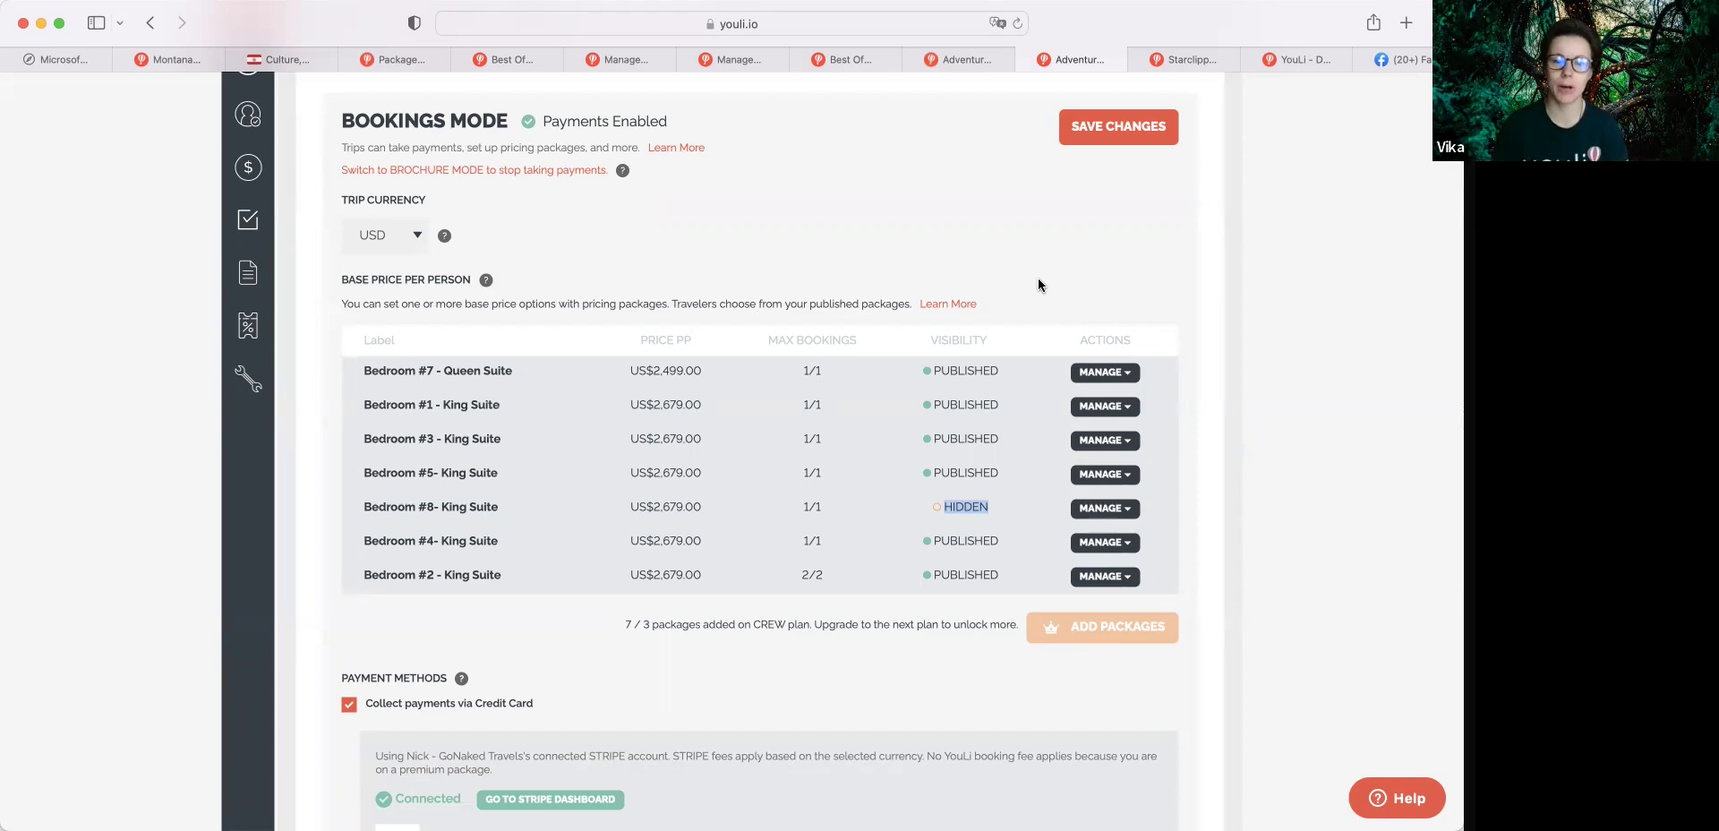
- Search the help center for "packages" and open the article "How-To: Understanding and Setting Up Your Pricing Packages"
click(1404, 810)
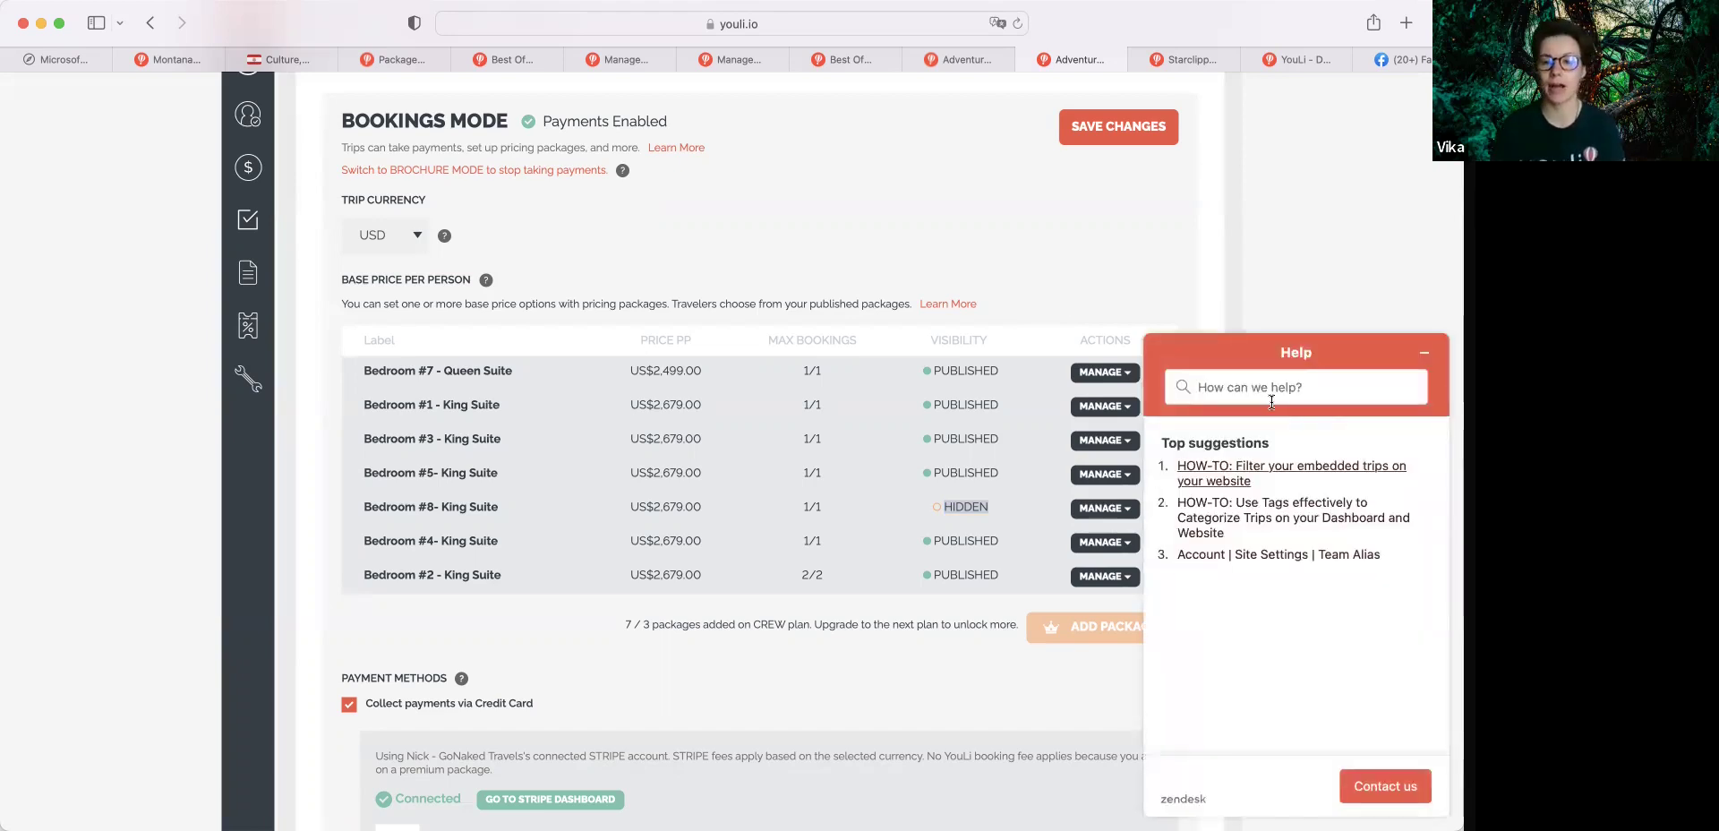
text(packages)
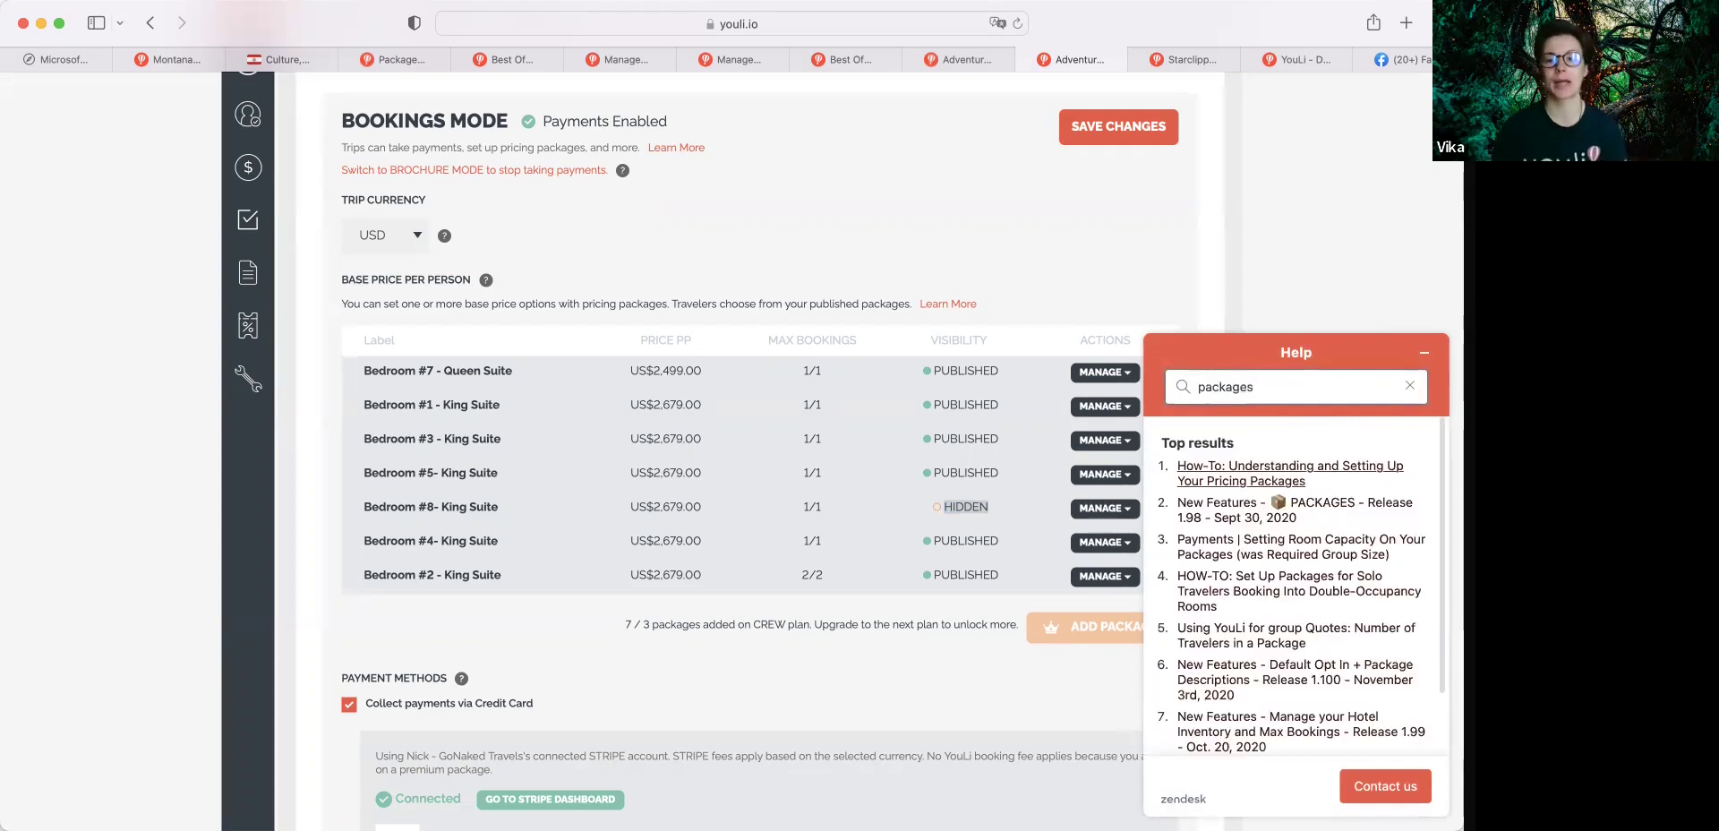
click(1311, 466)
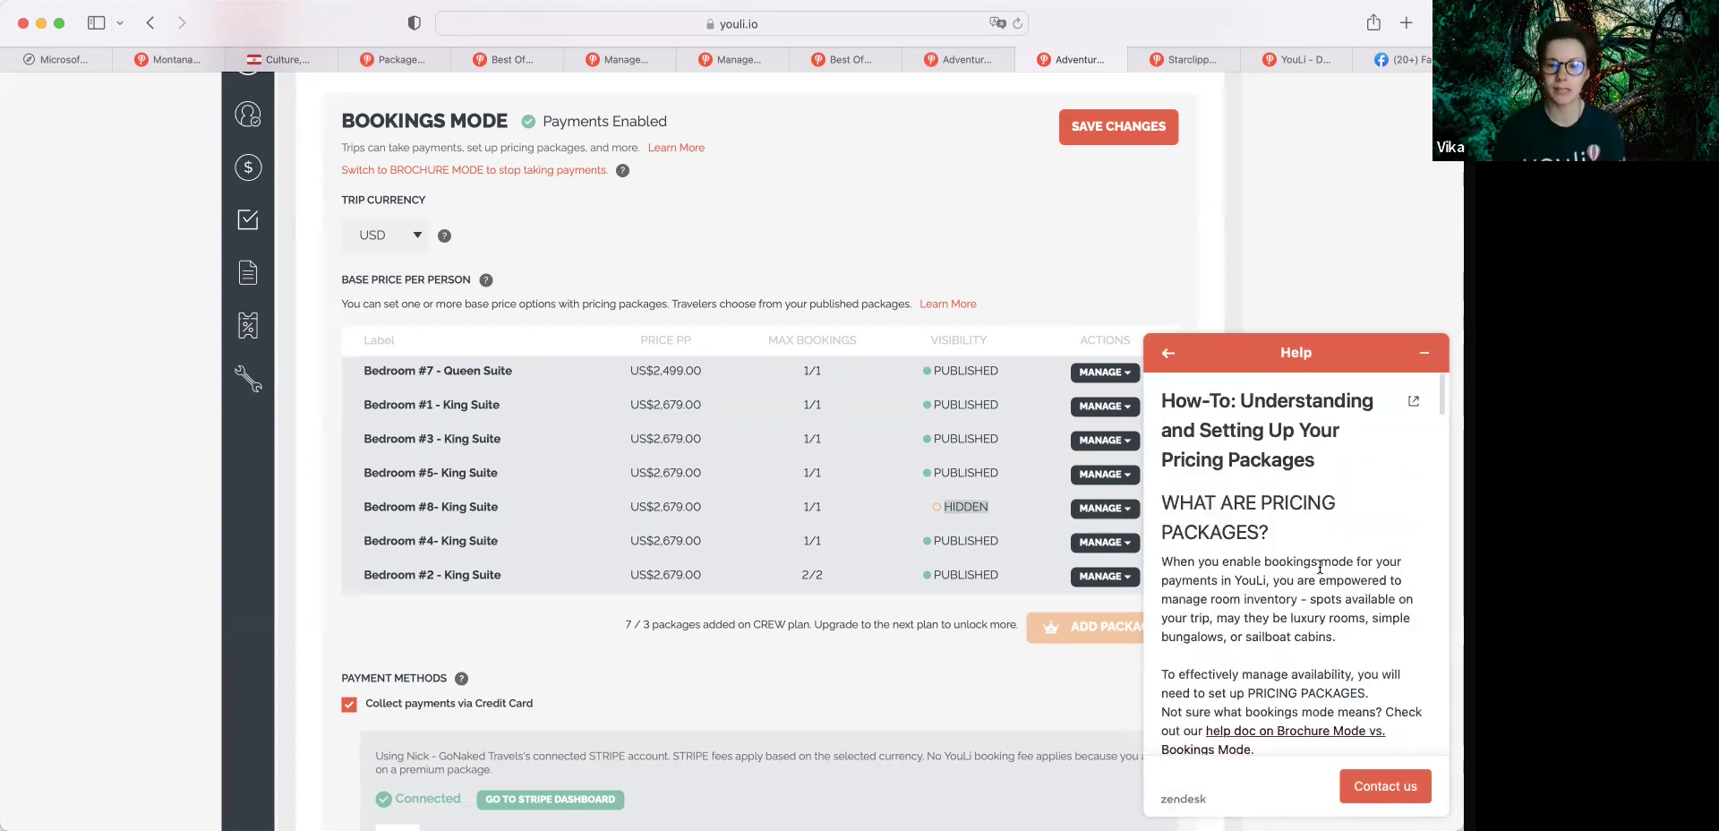
- Find the package visibility options in the help article and highlight the Hidden From Travelers explanation
scroll(1320, 566, down, 5)
scroll(1320, 566, down, 8)
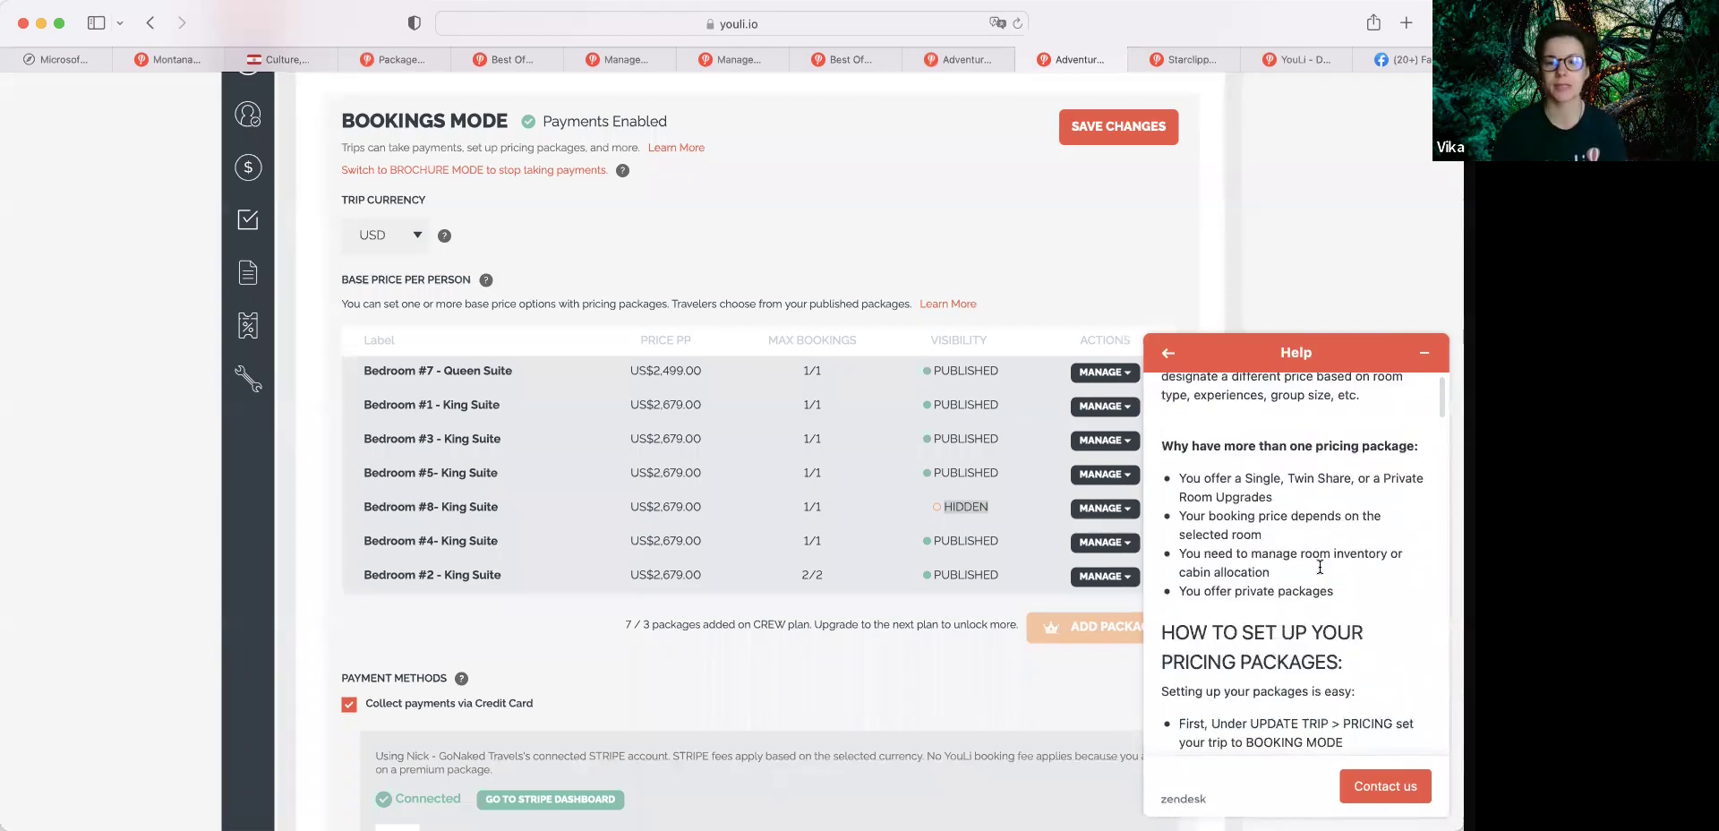
scroll(1319, 567, down, 3)
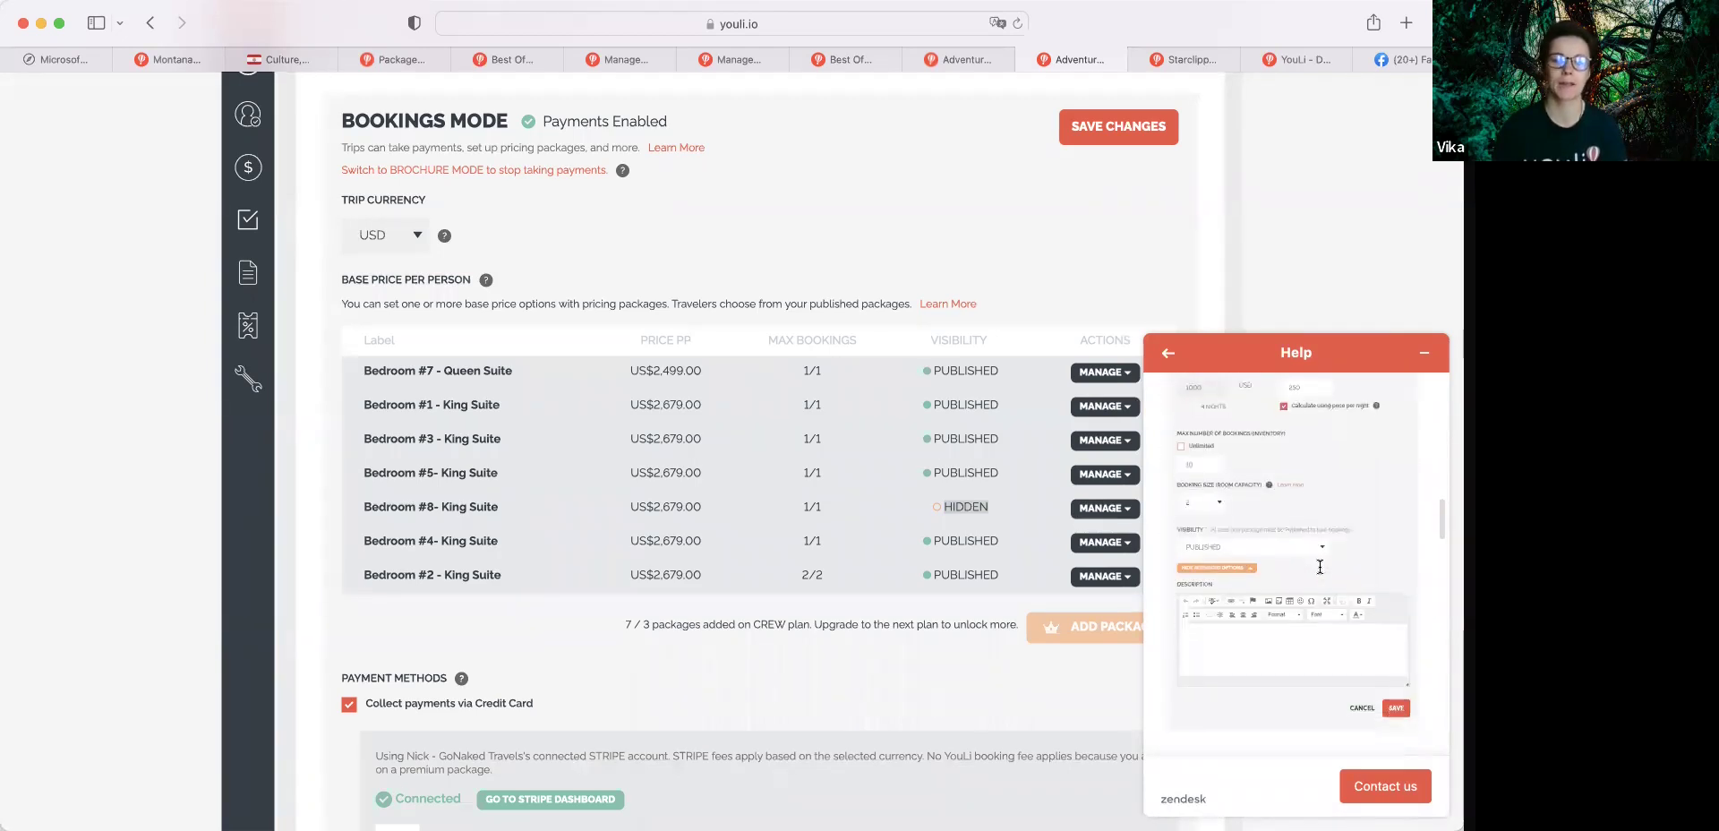
scroll(1320, 568, down, 10)
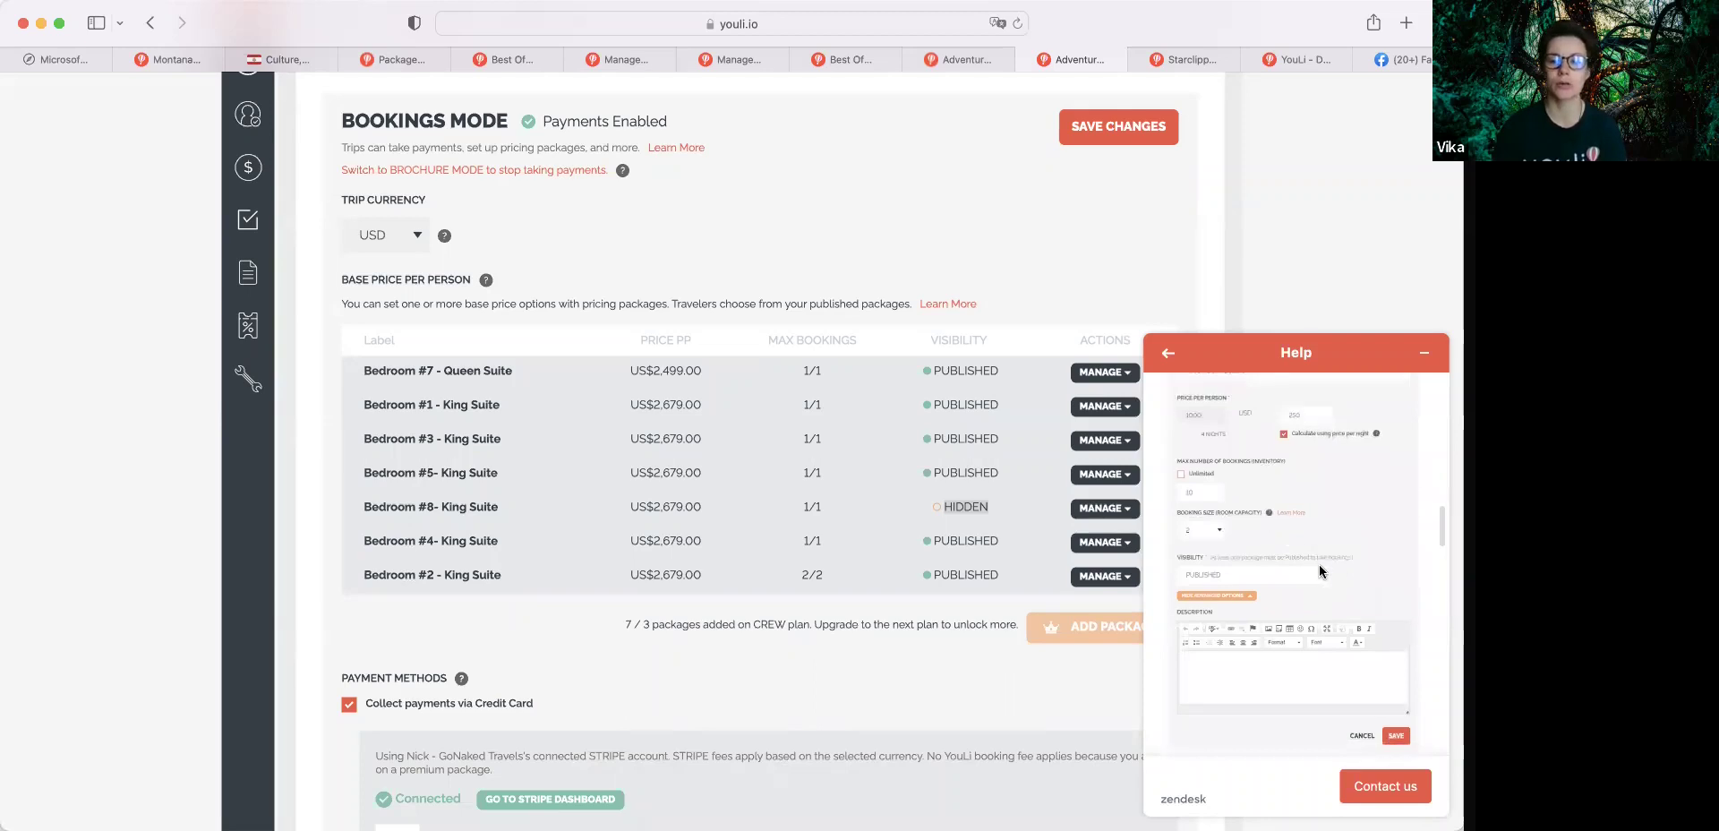
scroll(1320, 567, down, 5)
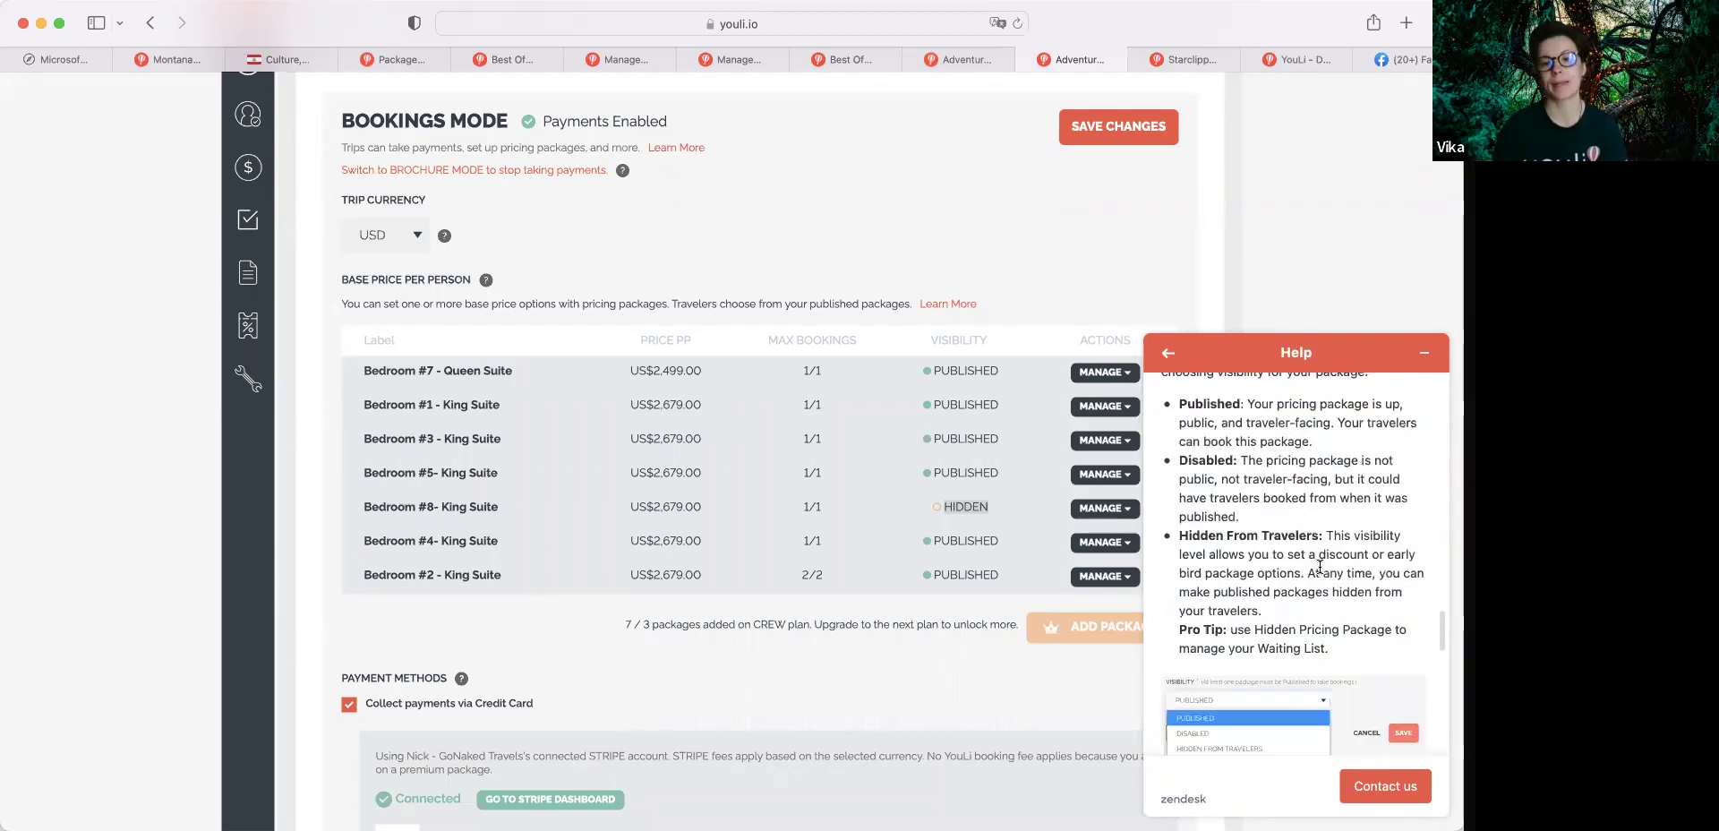
scroll(1320, 567, up, 3)
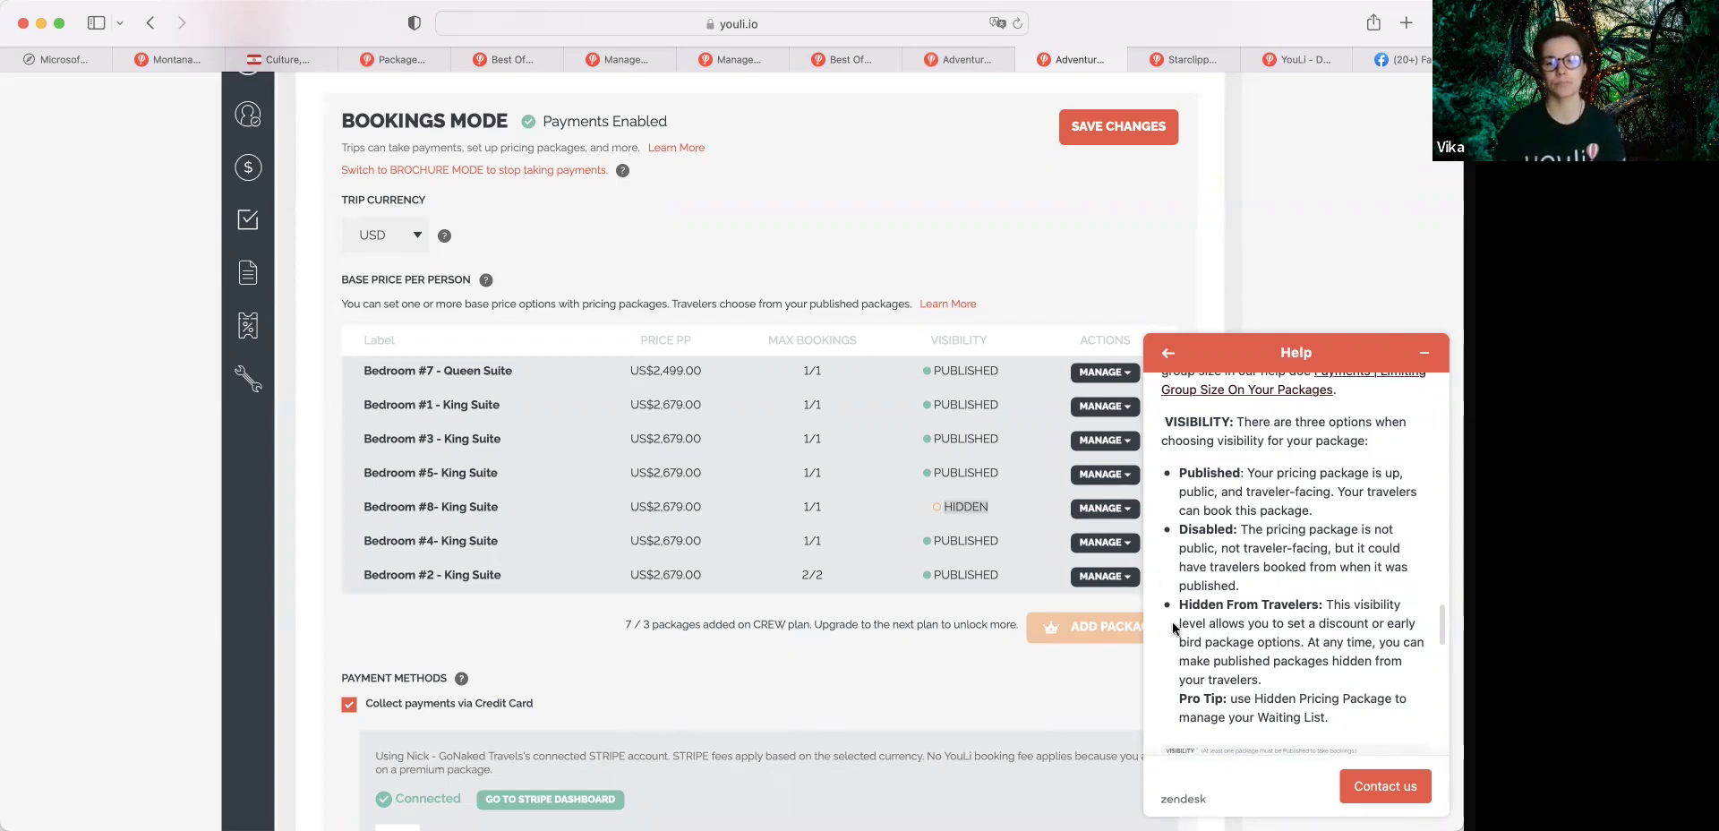
drag(1178, 614, 1390, 683)
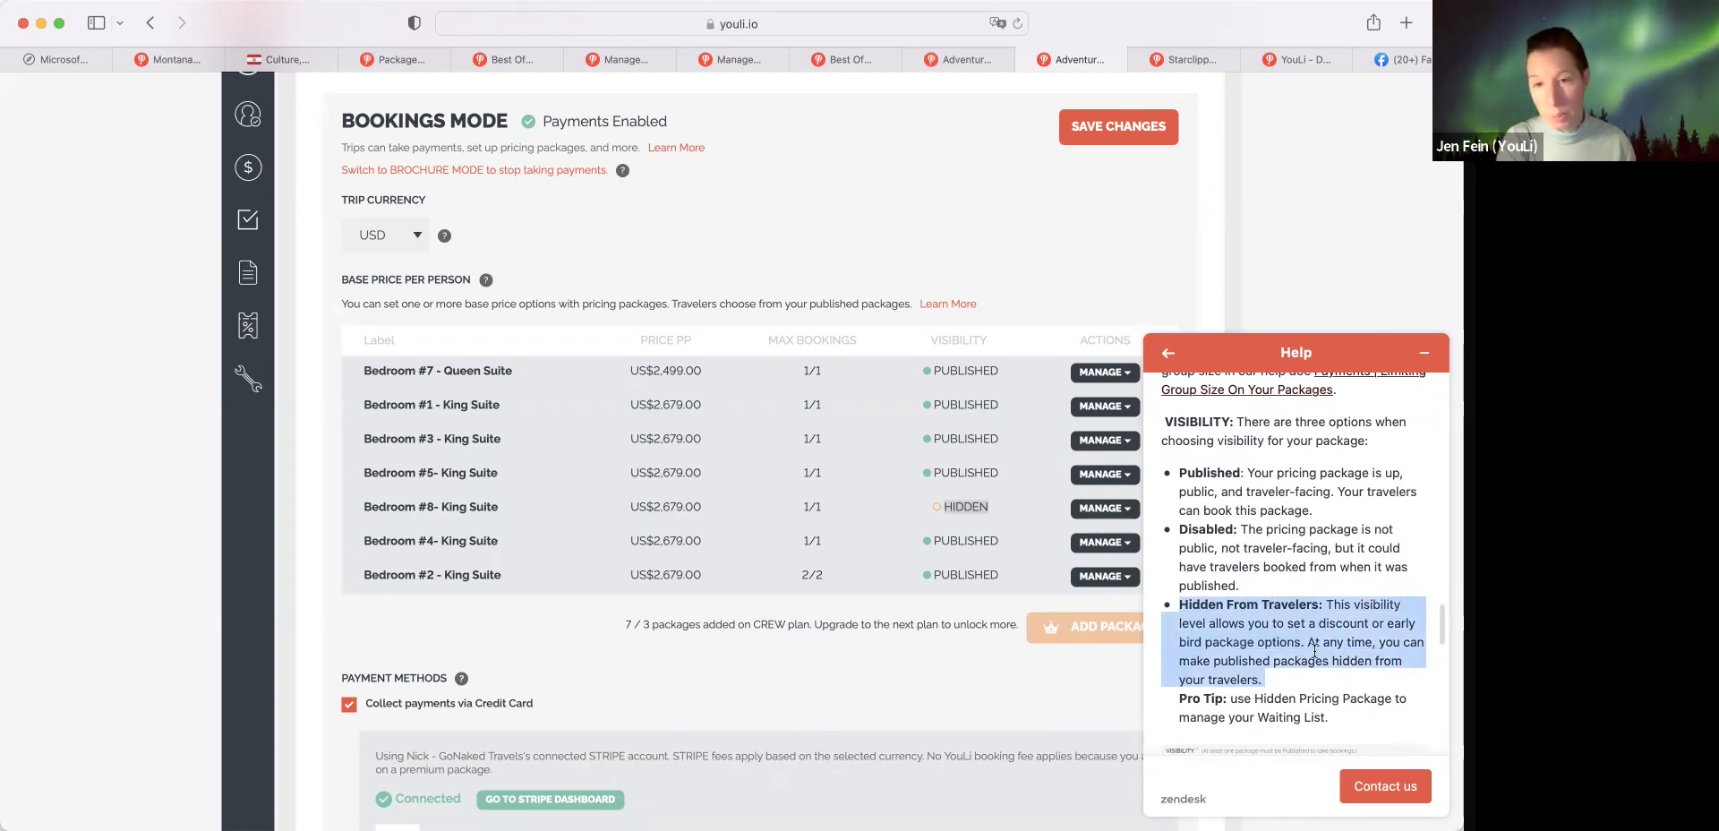
- Read the article's waiting-list tip and its sections on package descriptions and editing, down to the how-to video
scroll(1343, 670, down, 1)
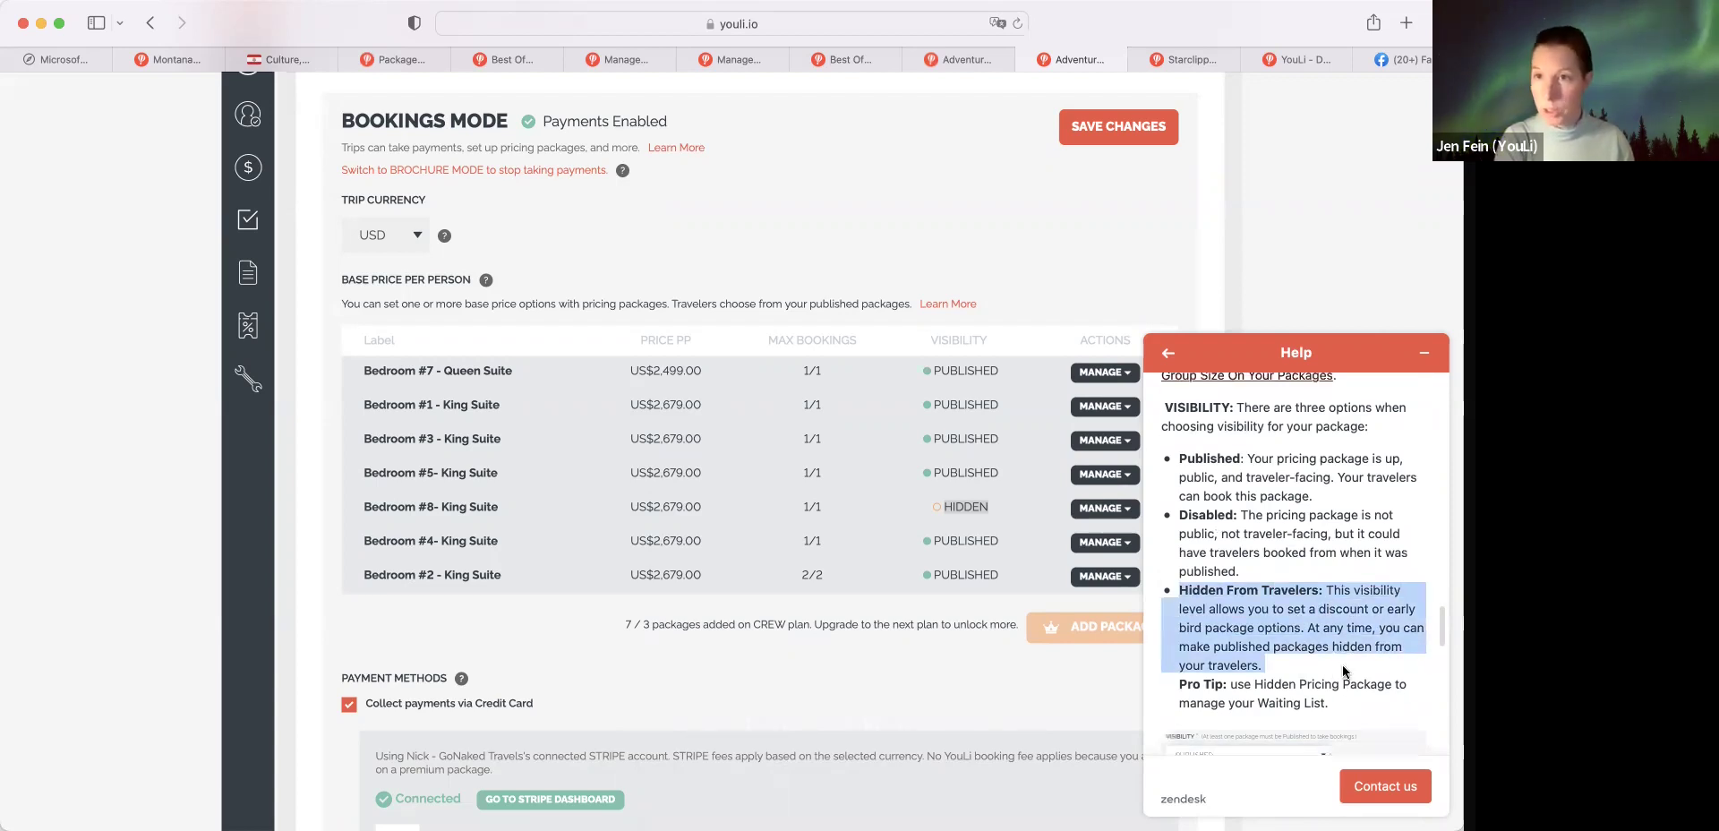
scroll(1343, 669, down, 1)
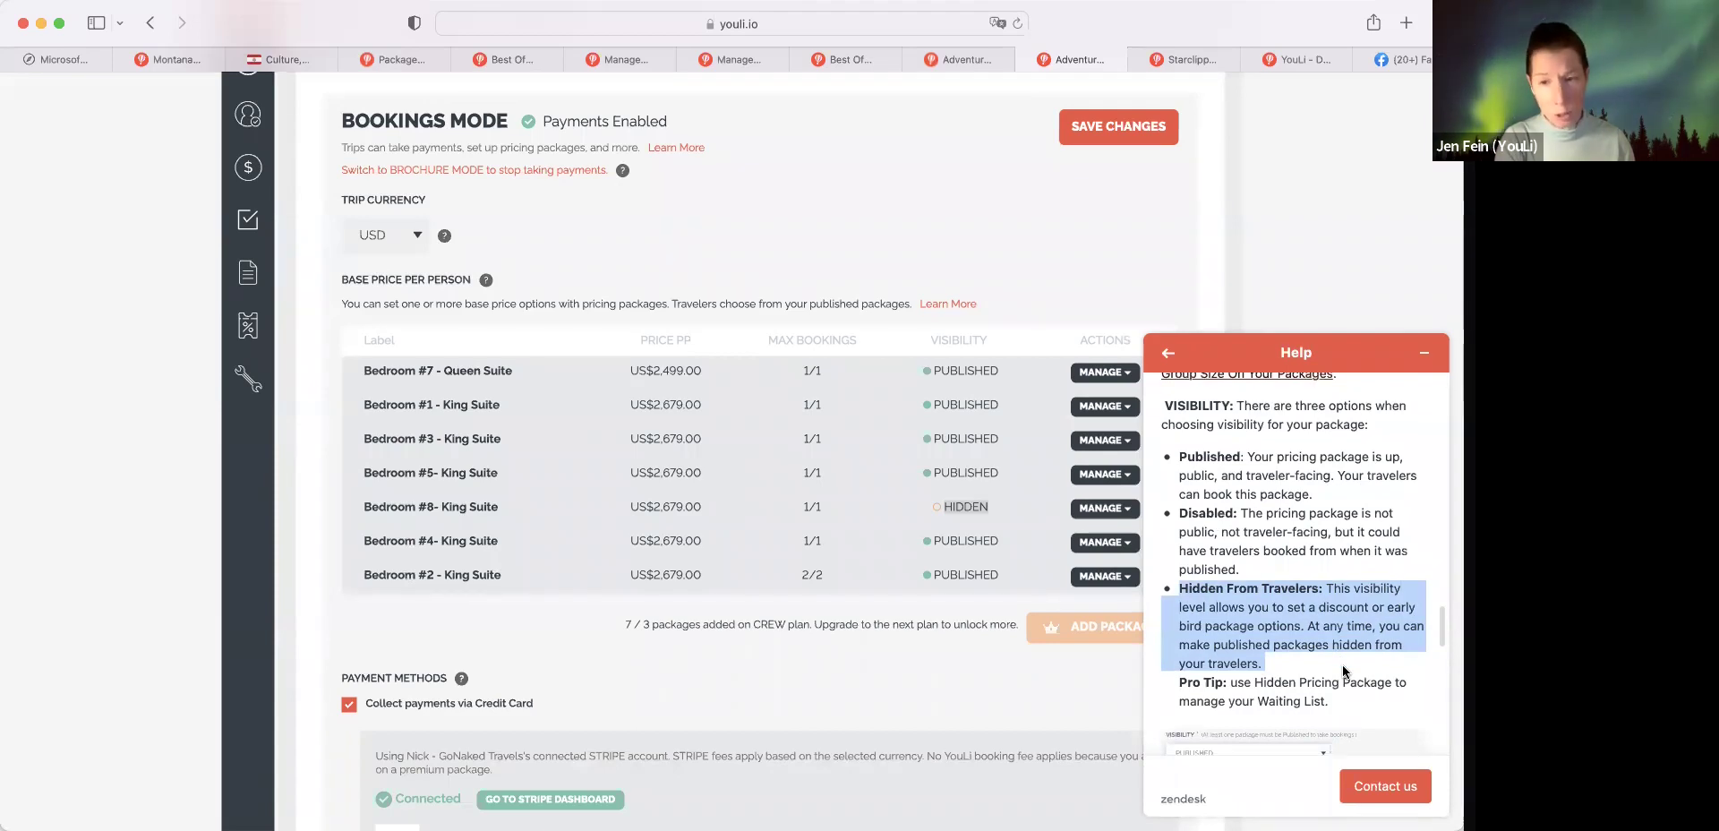
scroll(1343, 669, down, 5)
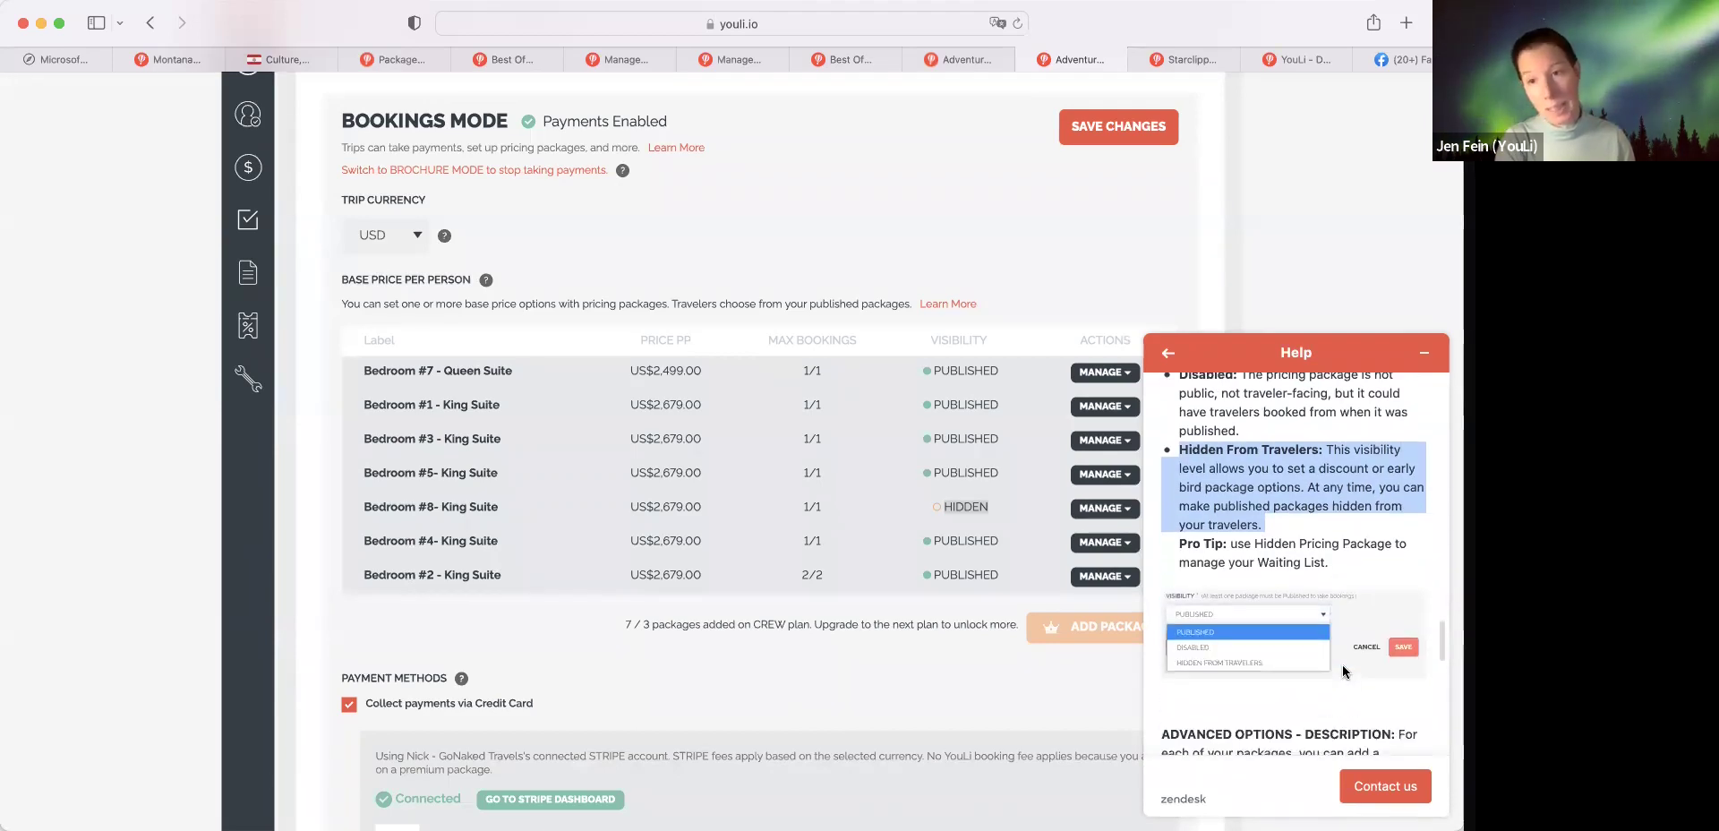
scroll(1343, 669, down, 10)
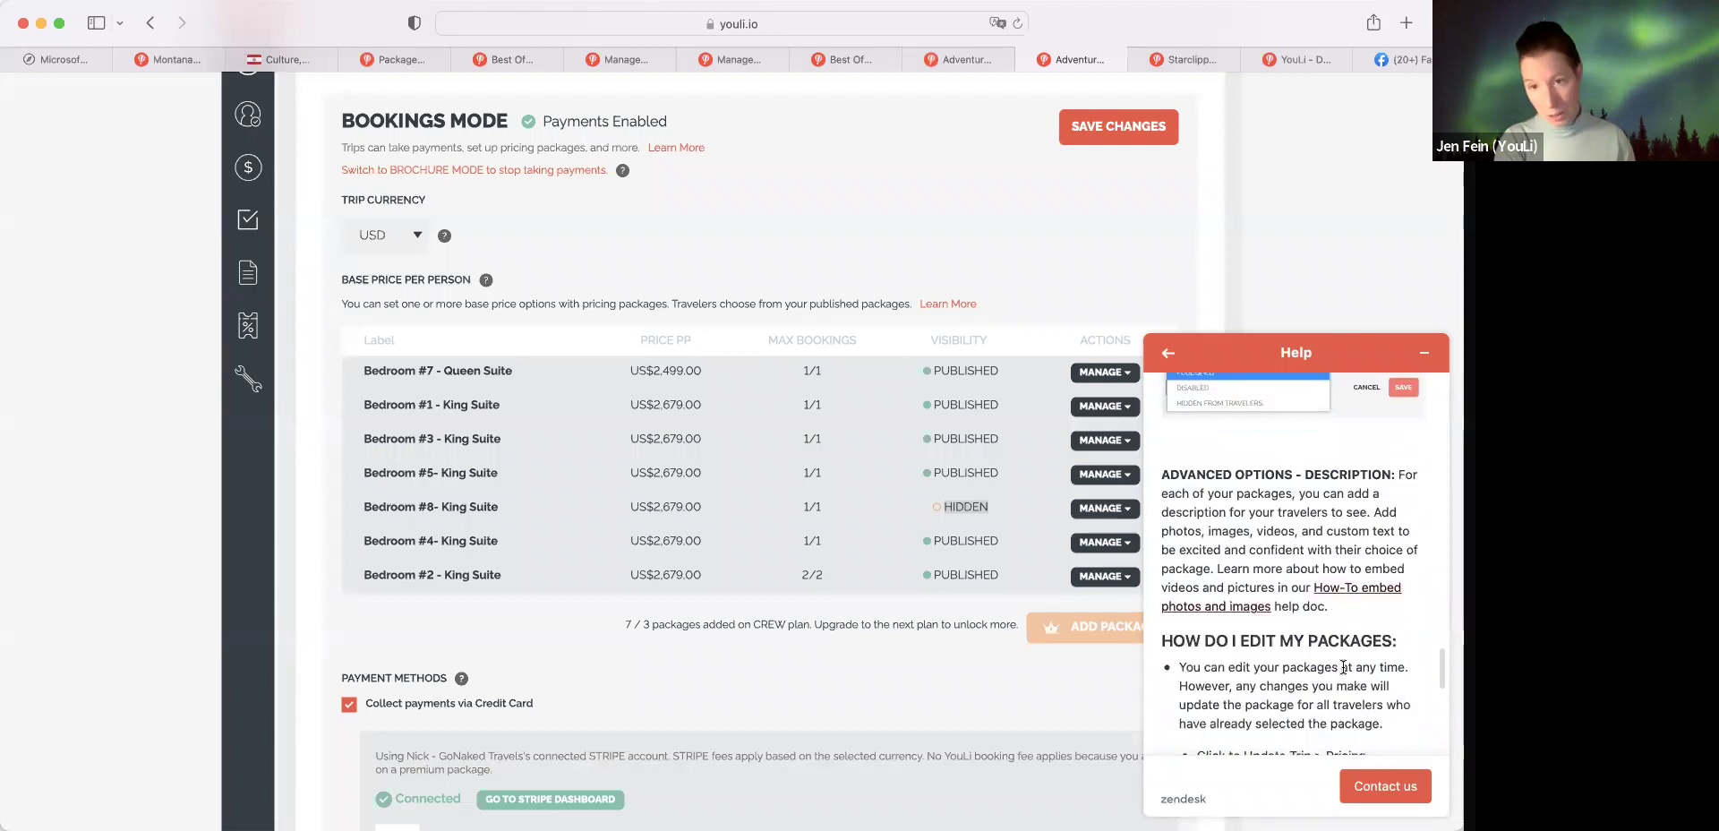
scroll(1343, 667, down, 4)
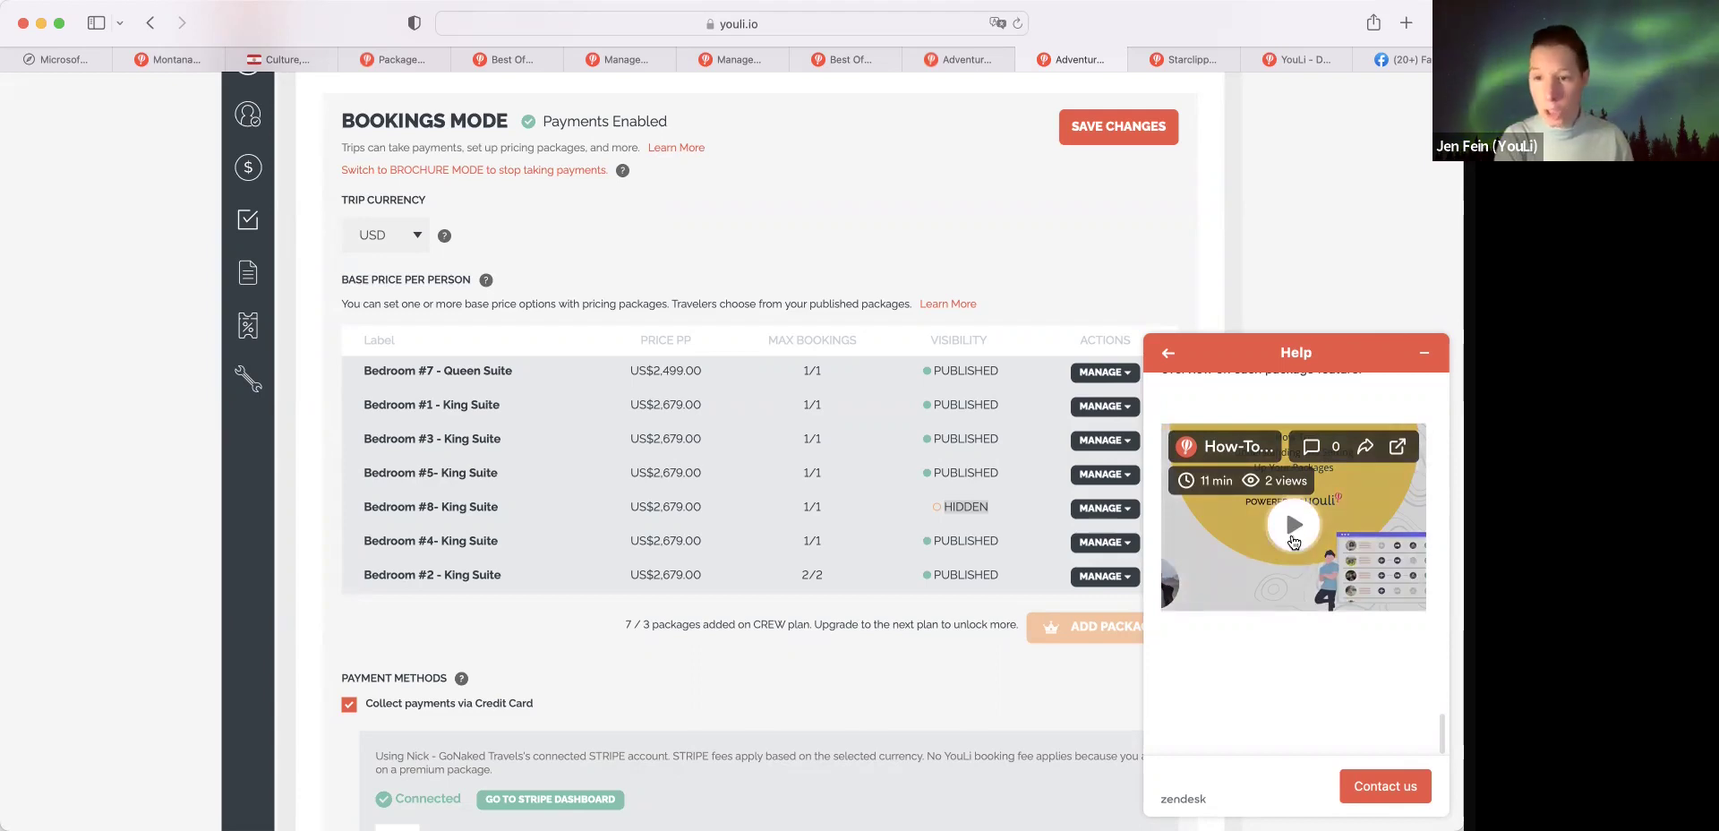
- View the support contact form's Loom video and Request Type fields, return to the help search results and close the help widget
click(1376, 789)
scroll(1314, 645, down, 5)
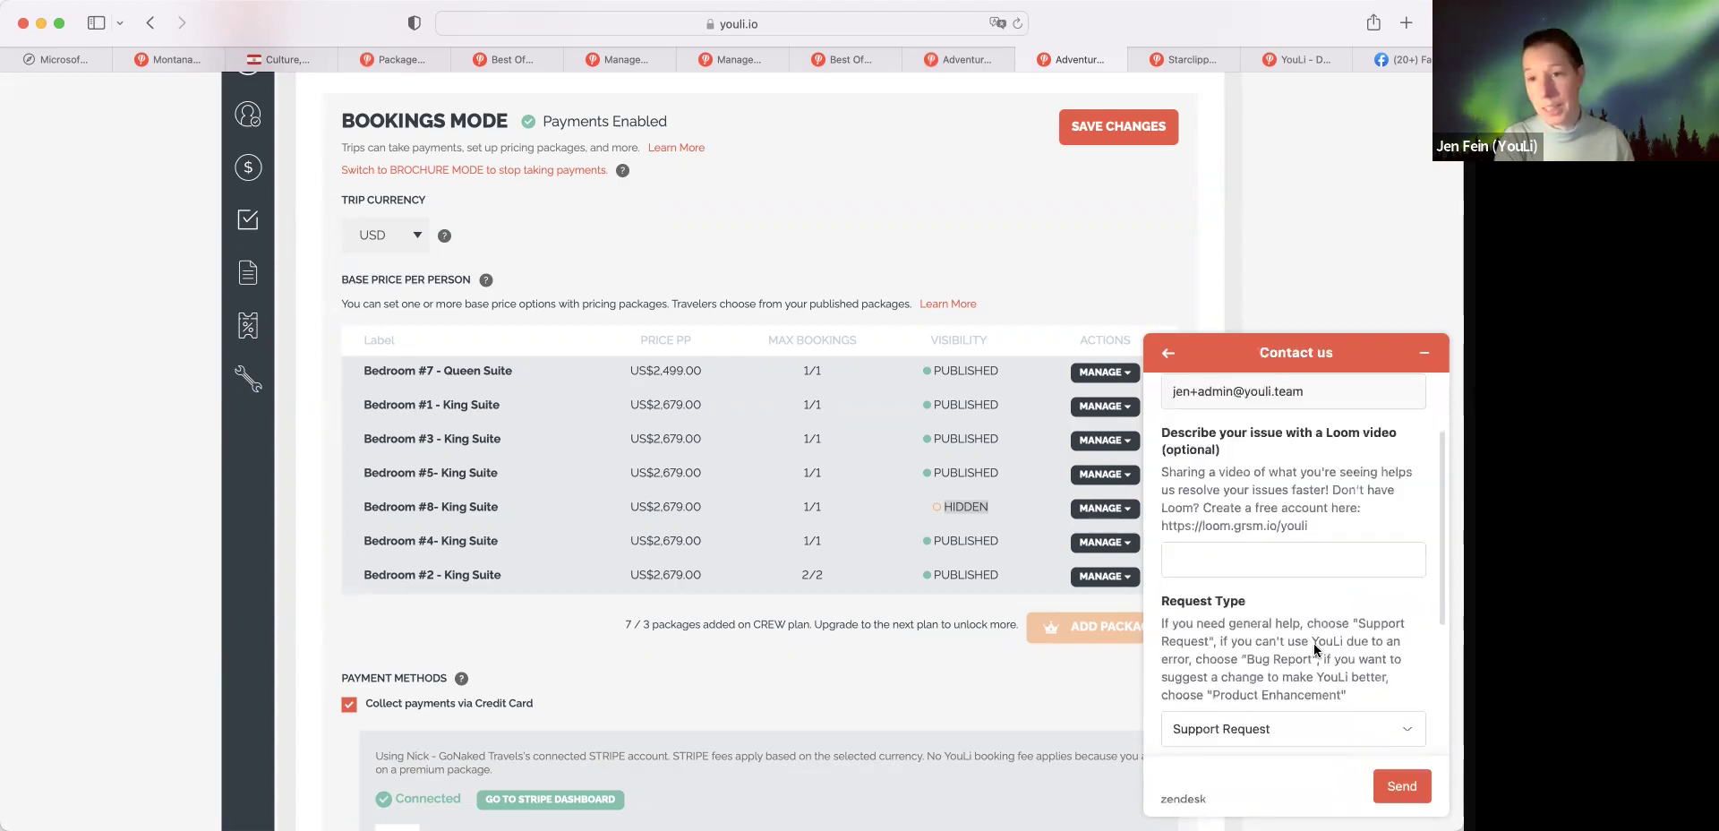
click(1168, 355)
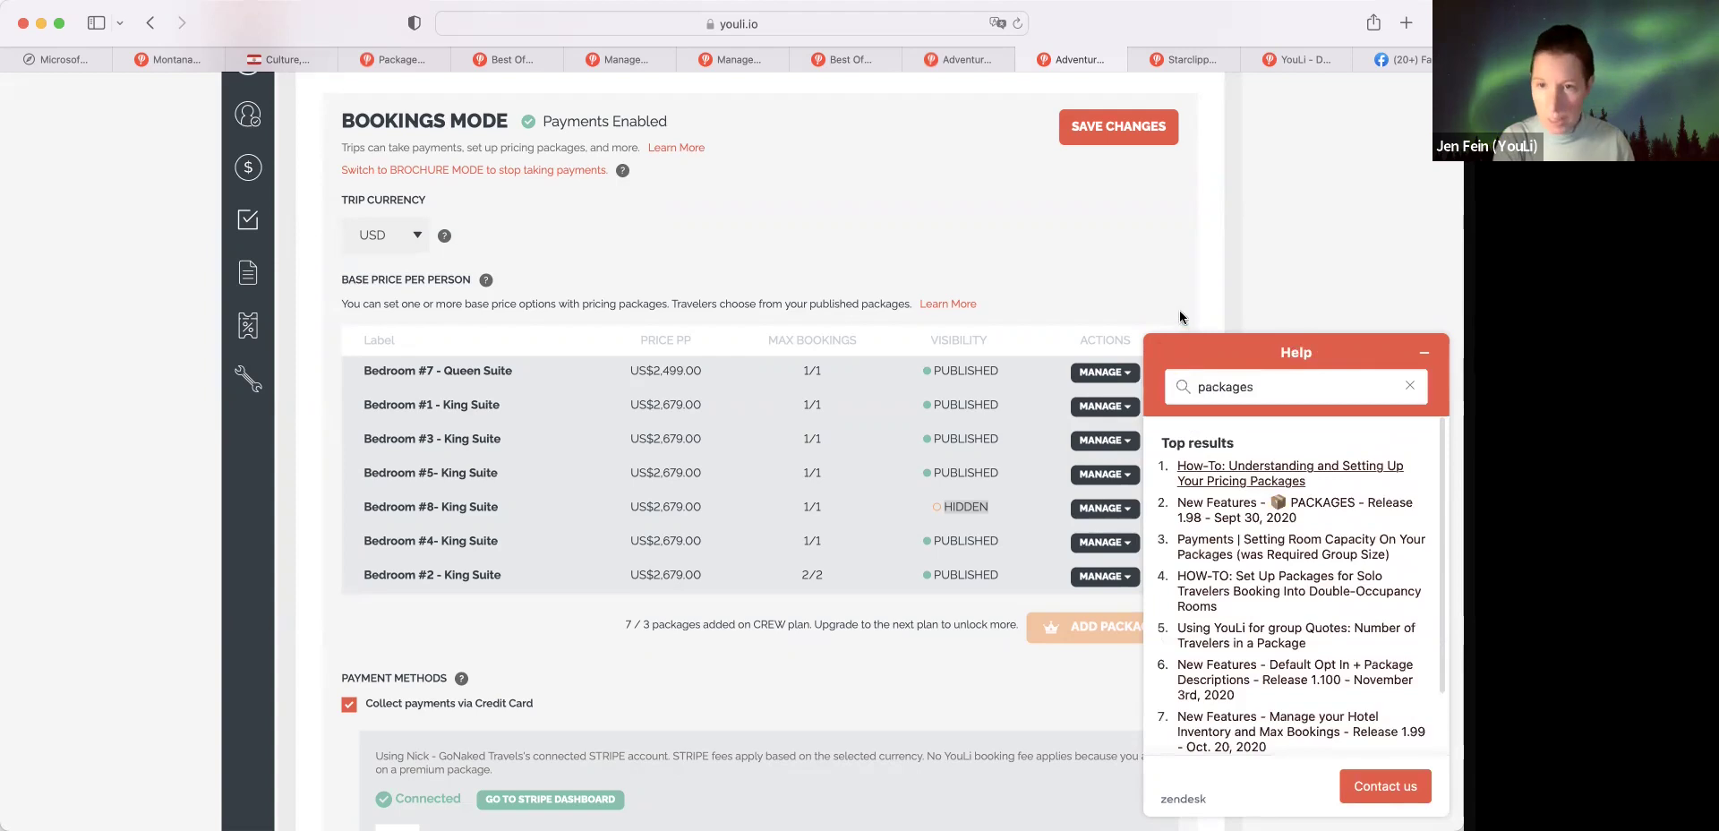
click(1425, 355)
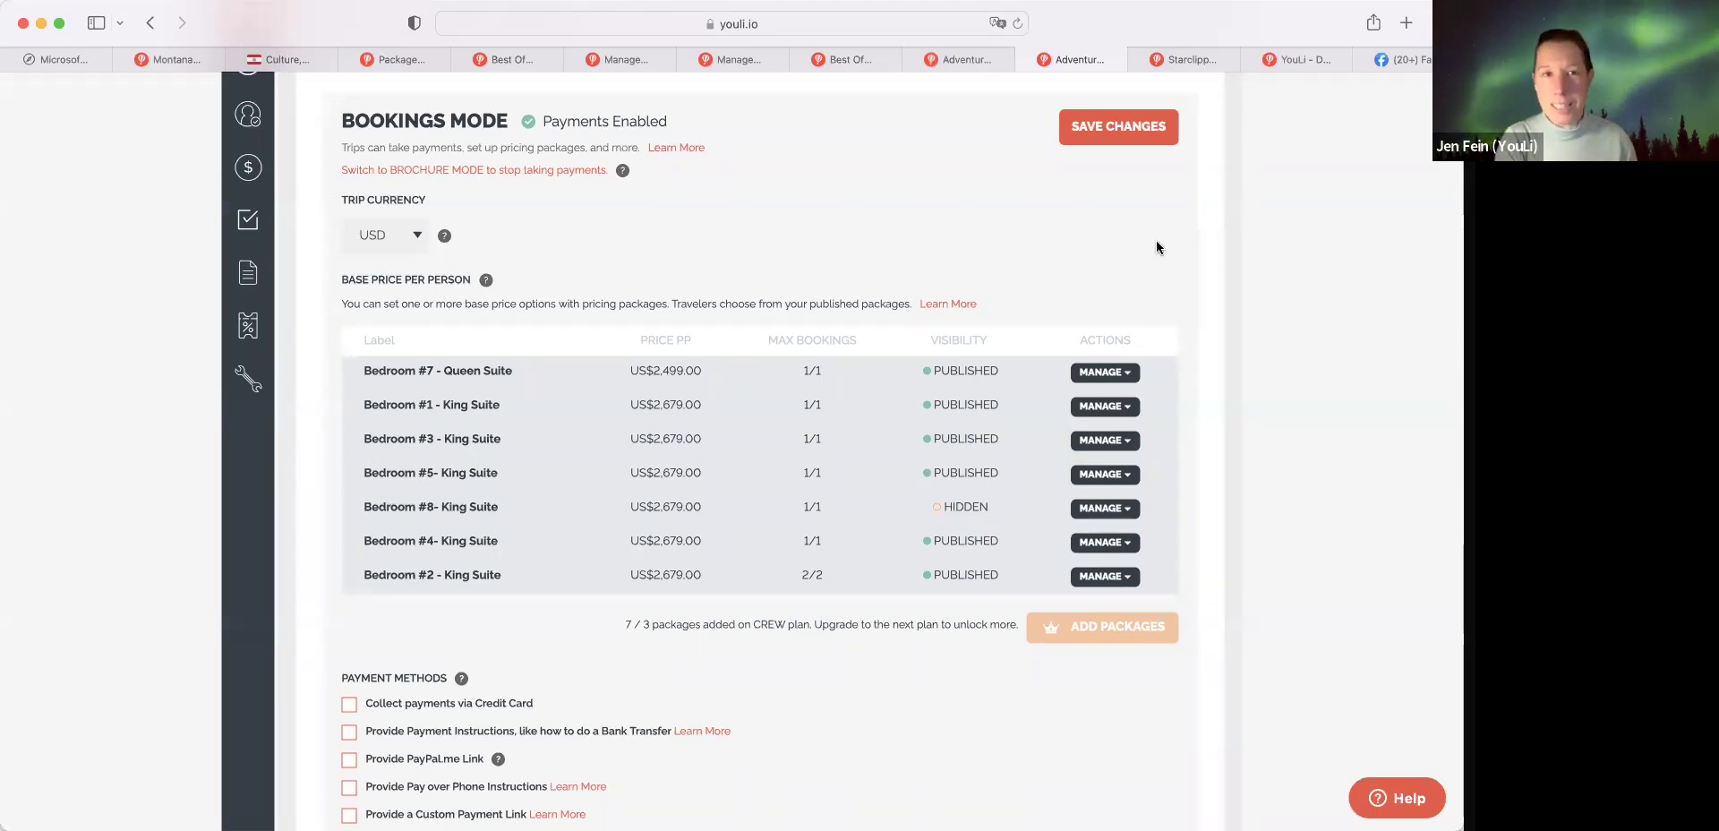
- Open the Starclipper Demo trip preview and go to its deck plan section
click(1190, 60)
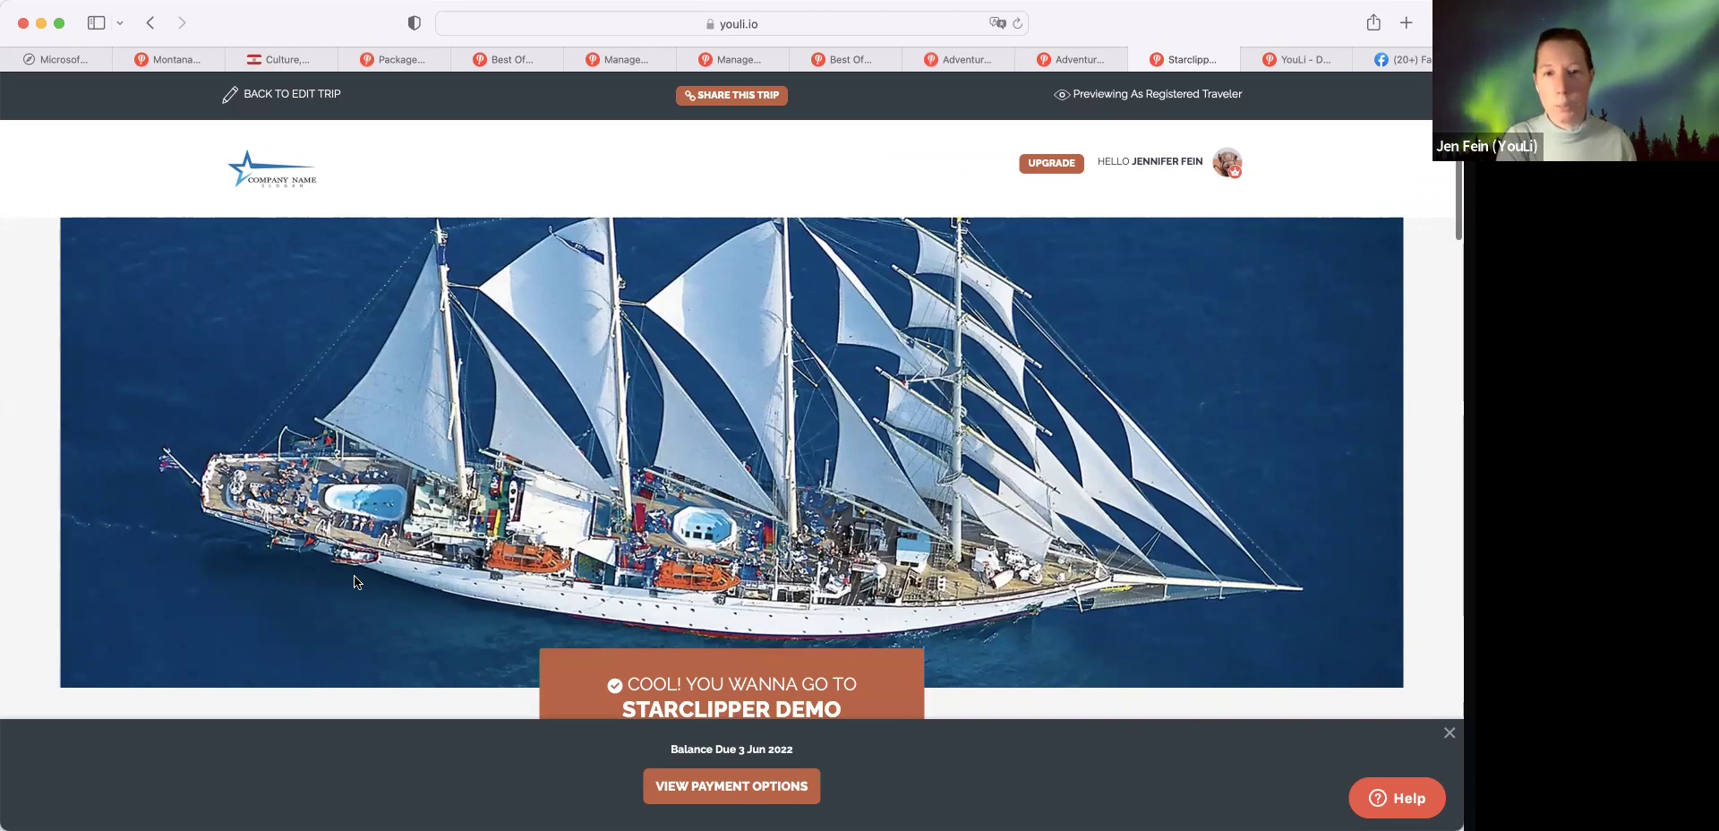
scroll(354, 582, down, 2)
scroll(353, 581, down, 5)
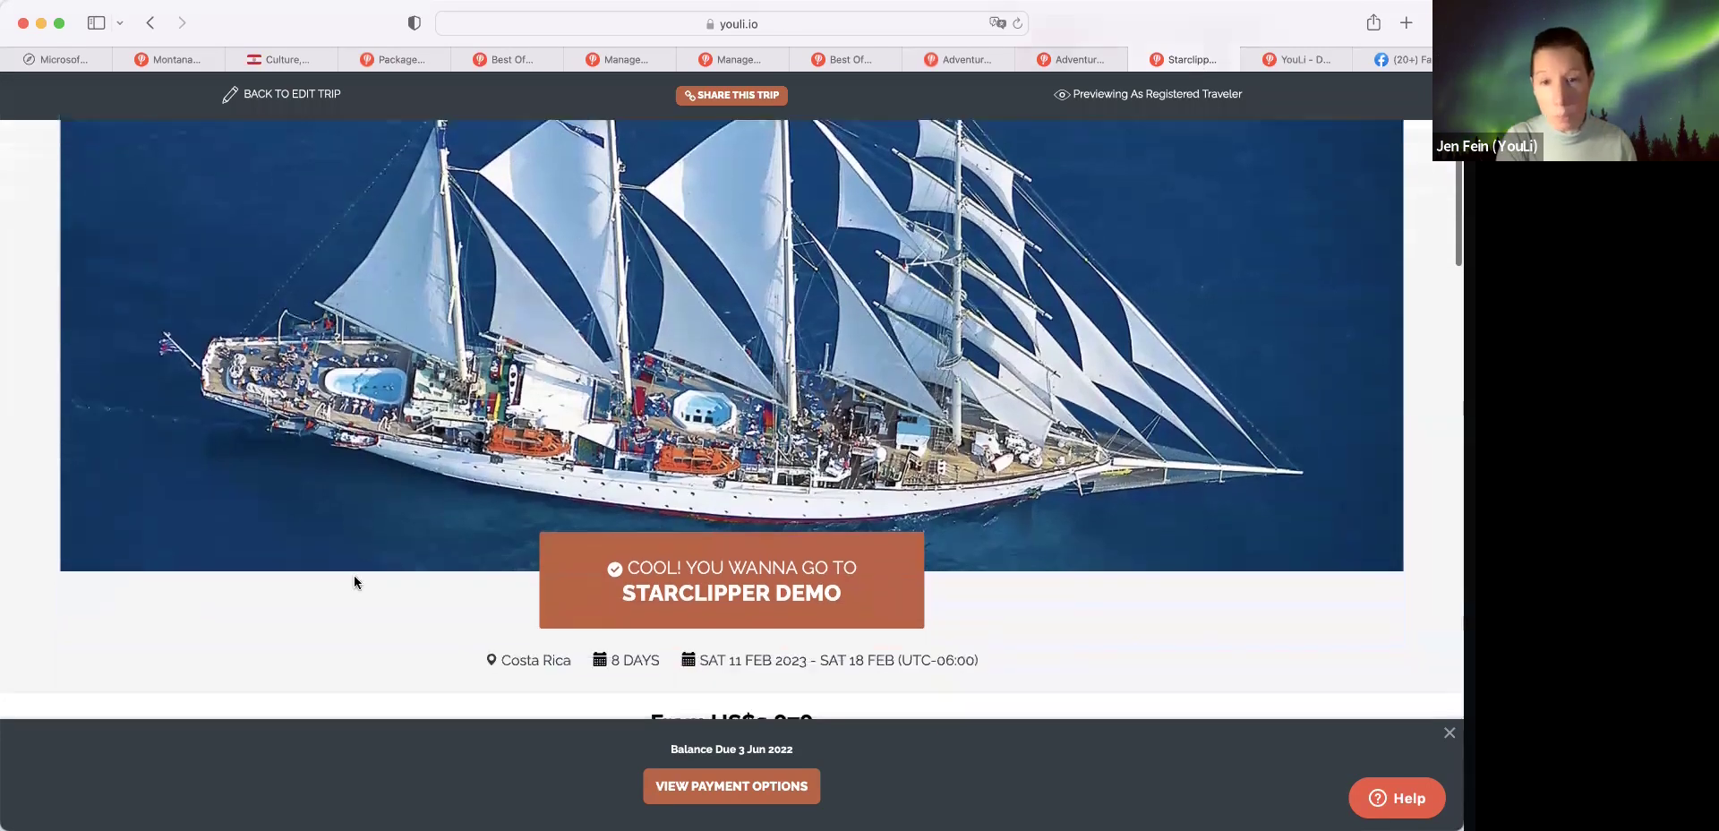
scroll(354, 582, down, 10)
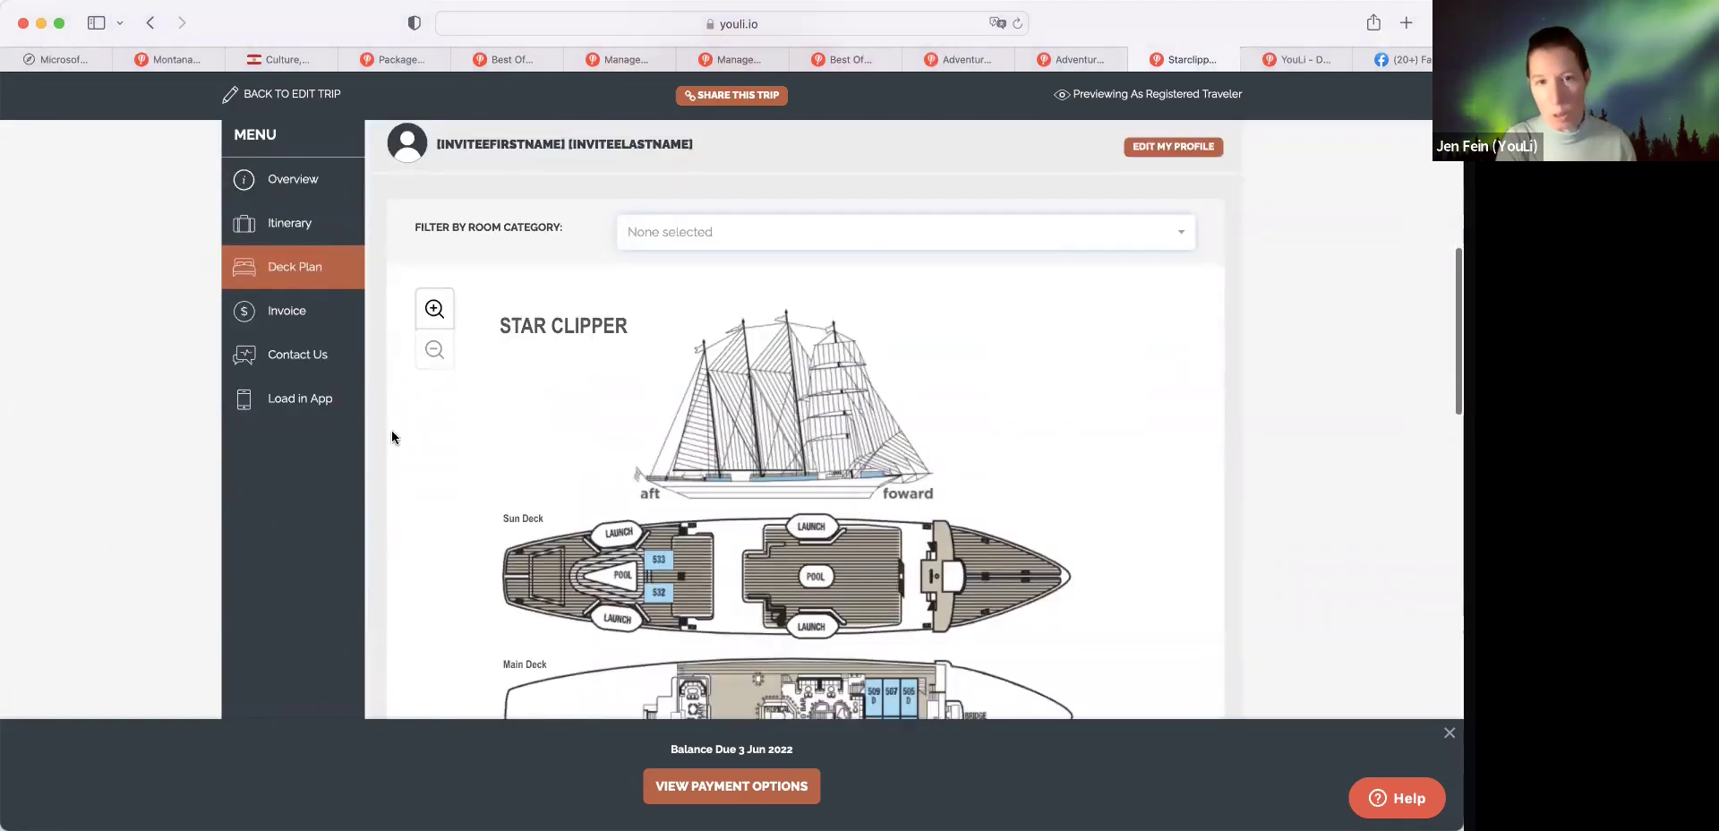
- Filter the Star Clipper deck plan by room category, first Category 5 and then Category 1
click(741, 233)
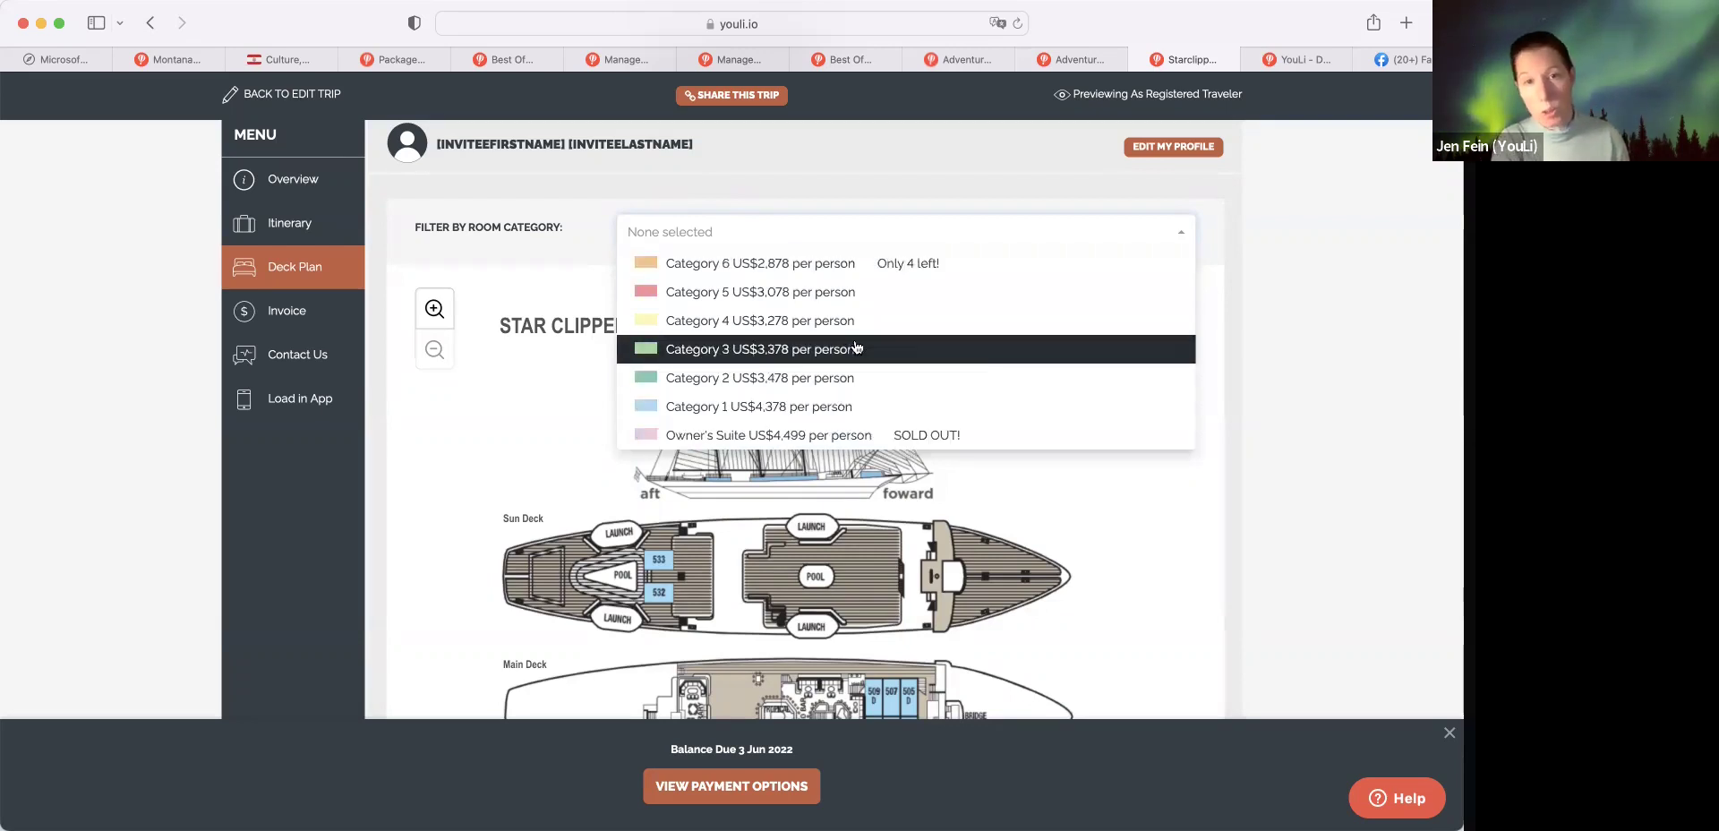
click(784, 292)
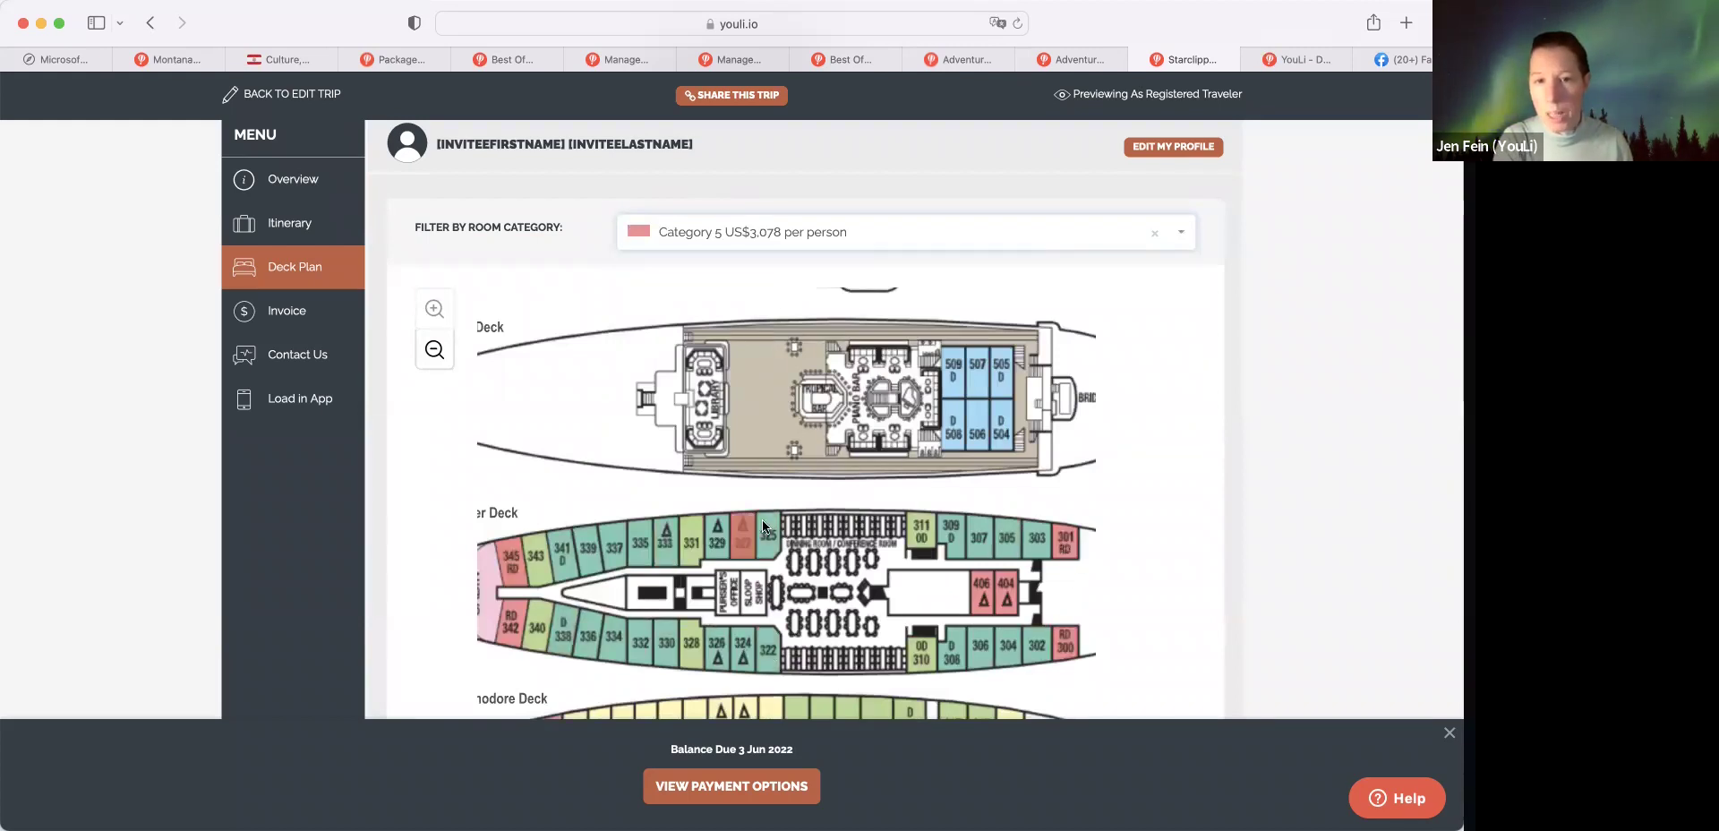
click(790, 231)
click(738, 407)
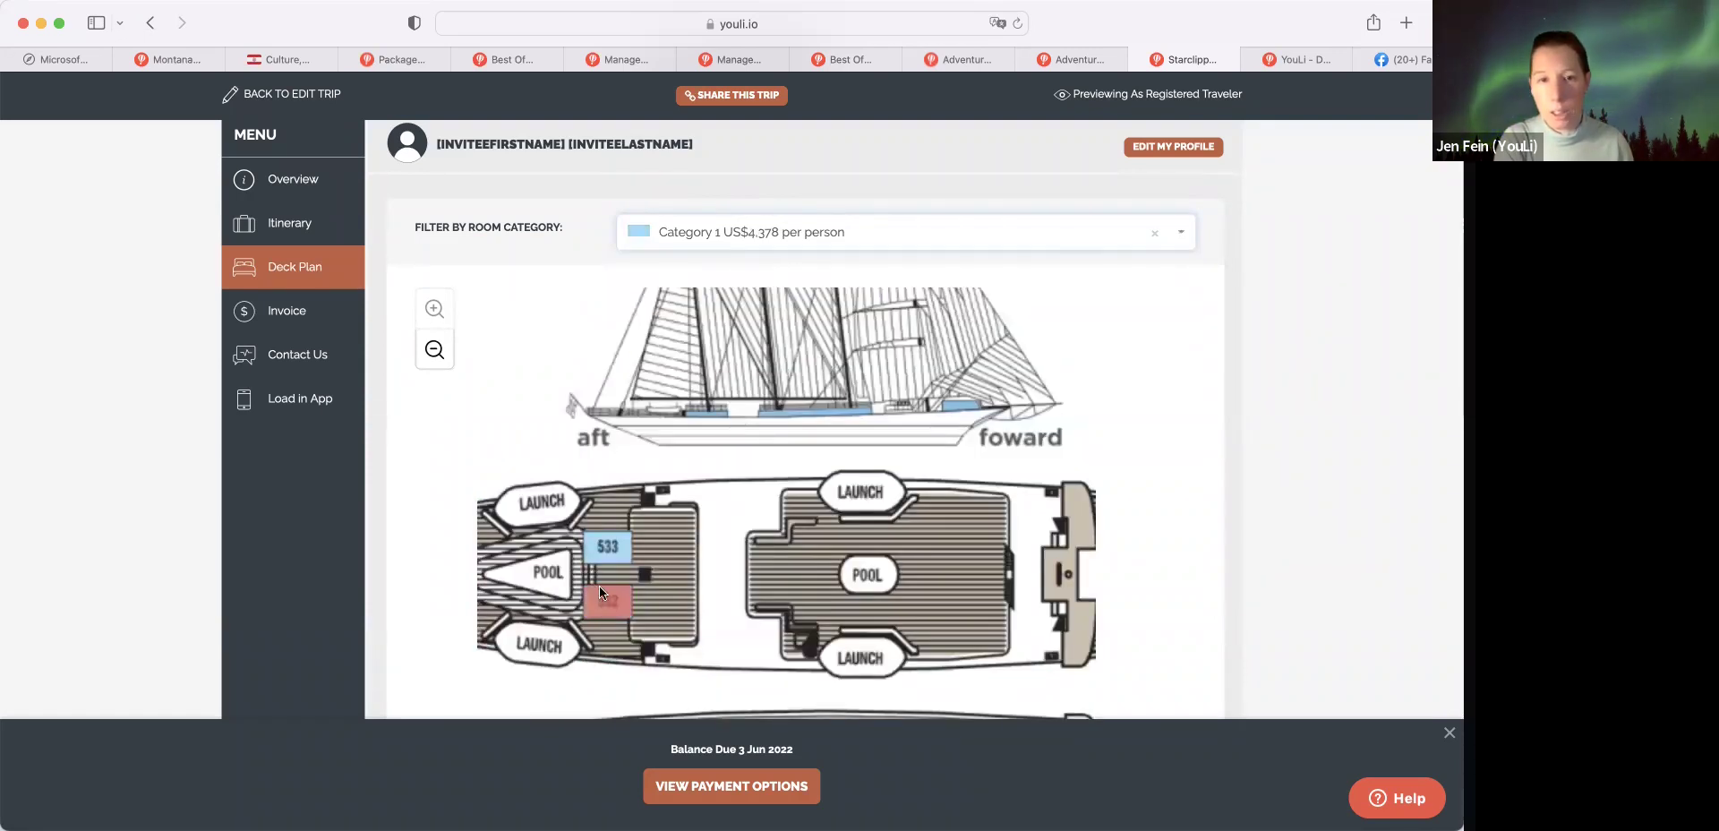
- Filter the deck plan by Owner's Suite, view the Owner's Suite cabin details and close them
click(754, 231)
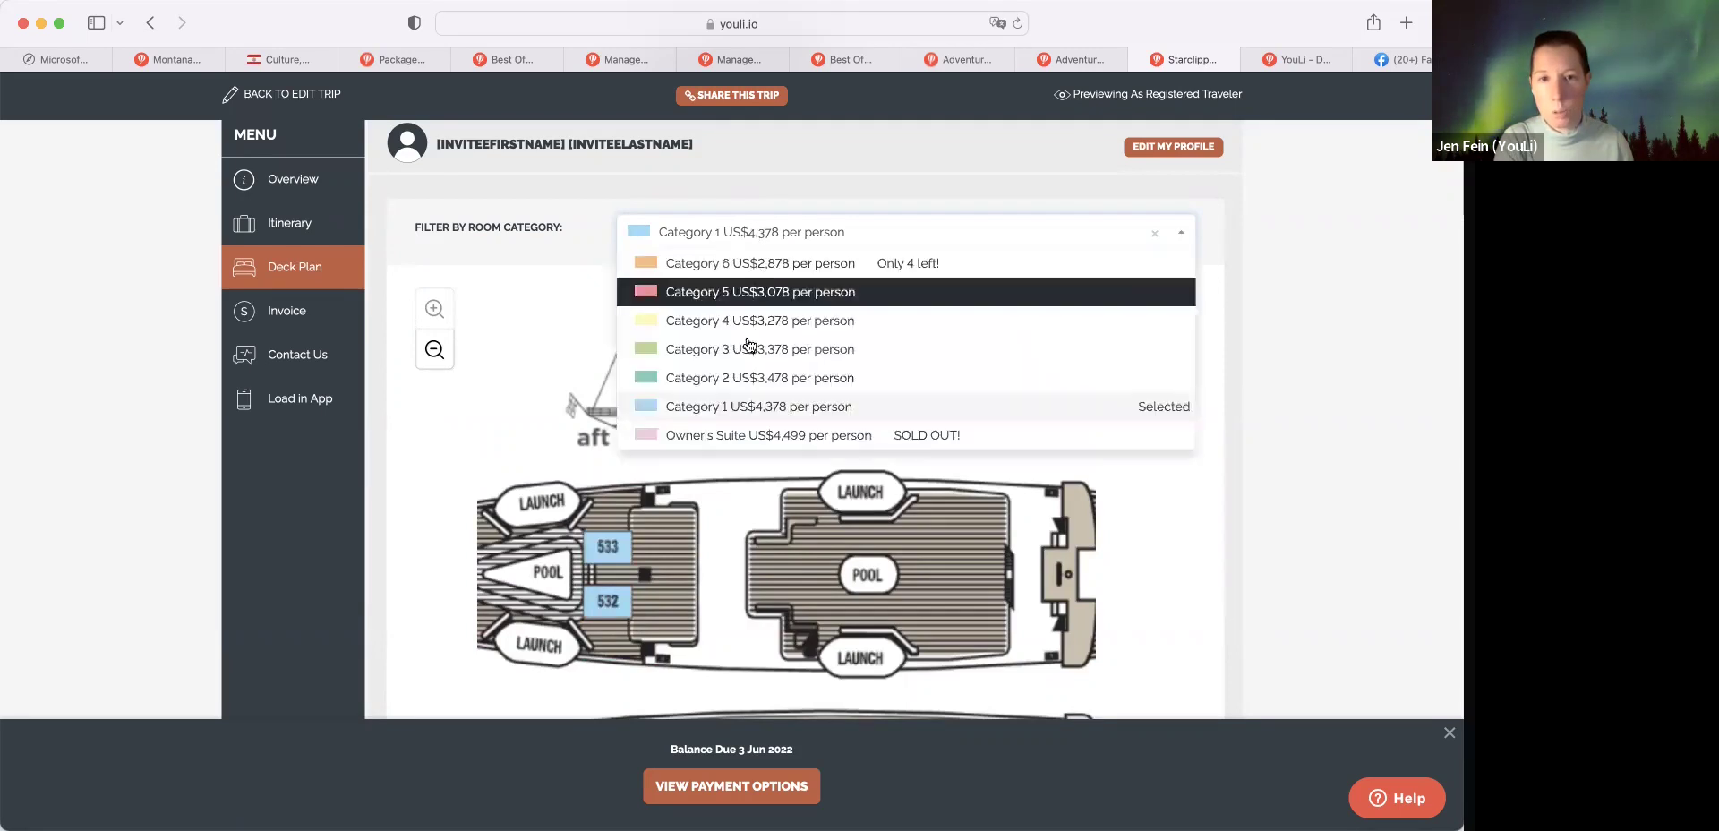
click(733, 435)
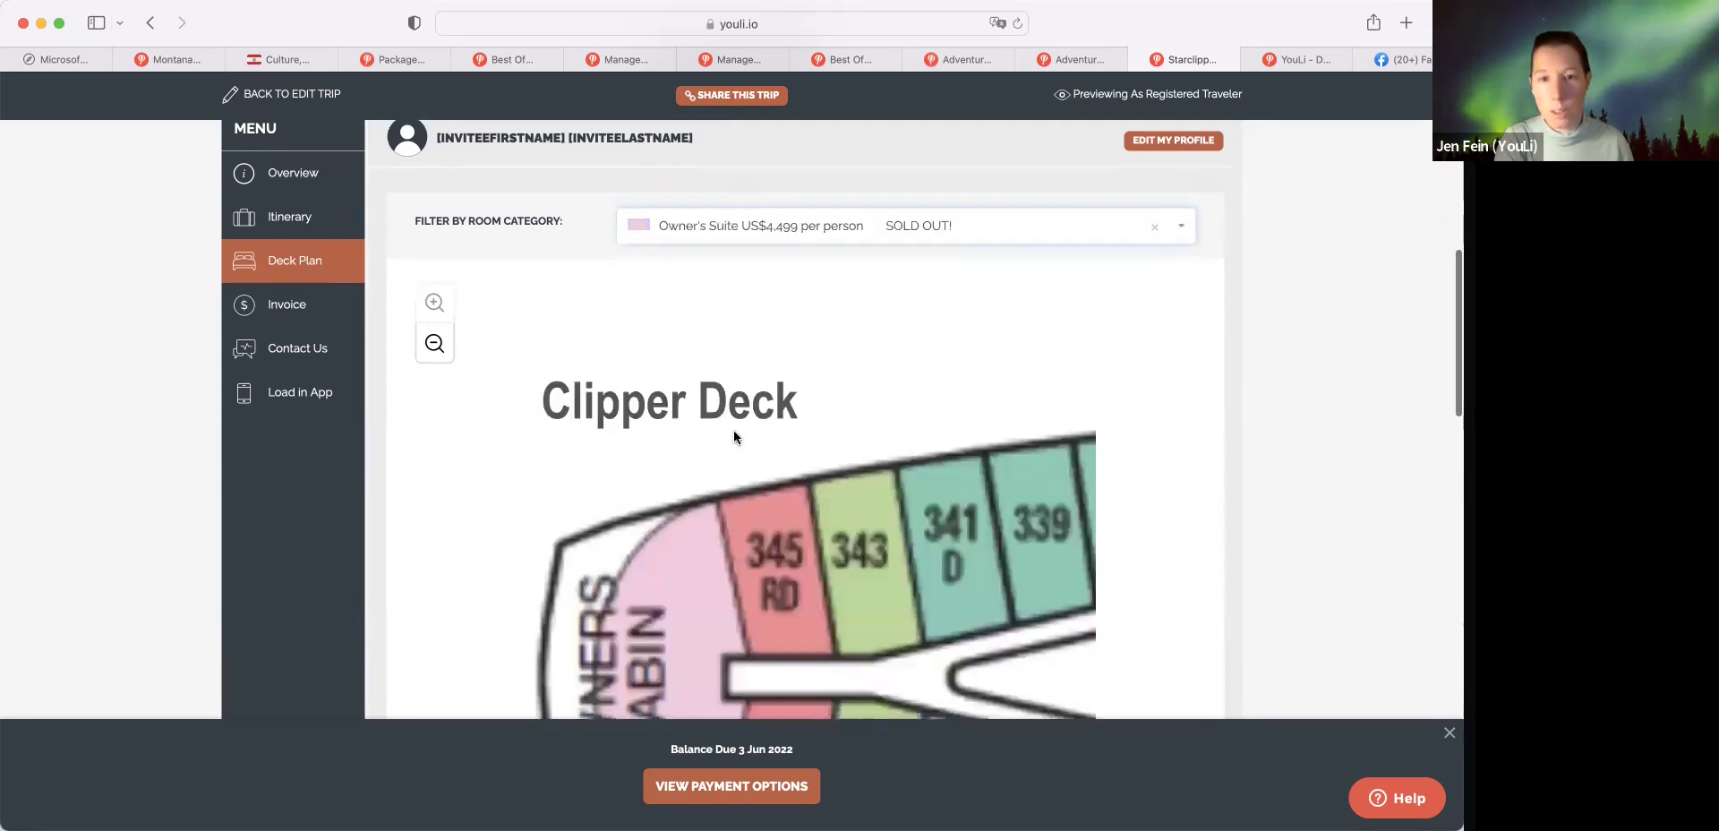
scroll(733, 430, down, 3)
click(664, 506)
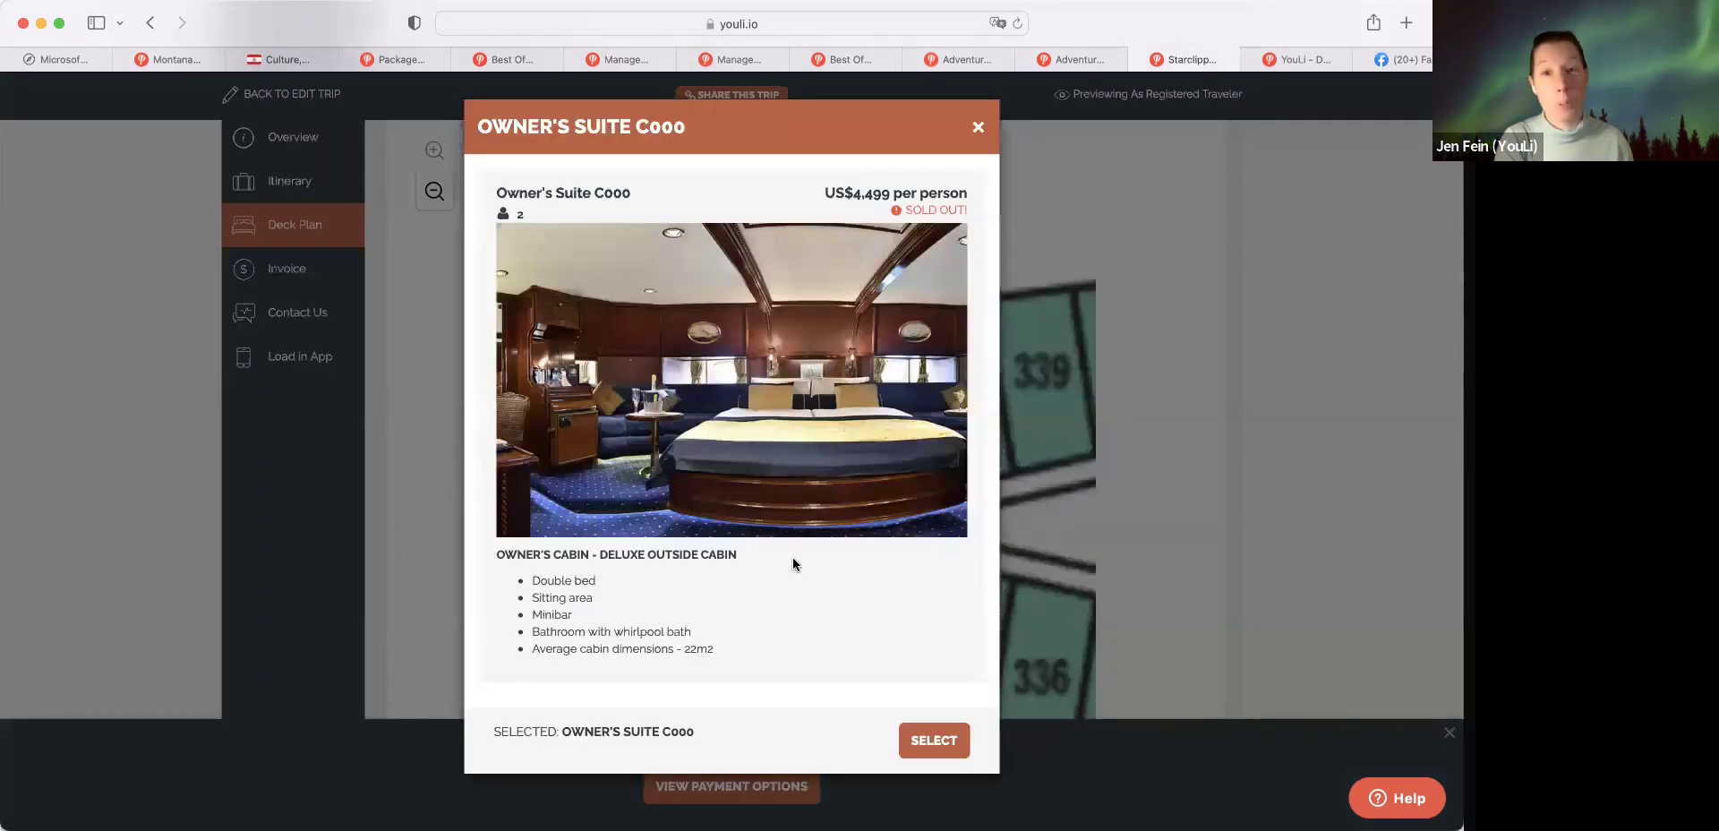
click(977, 141)
scroll(967, 197, up, 2)
scroll(967, 198, up, 1)
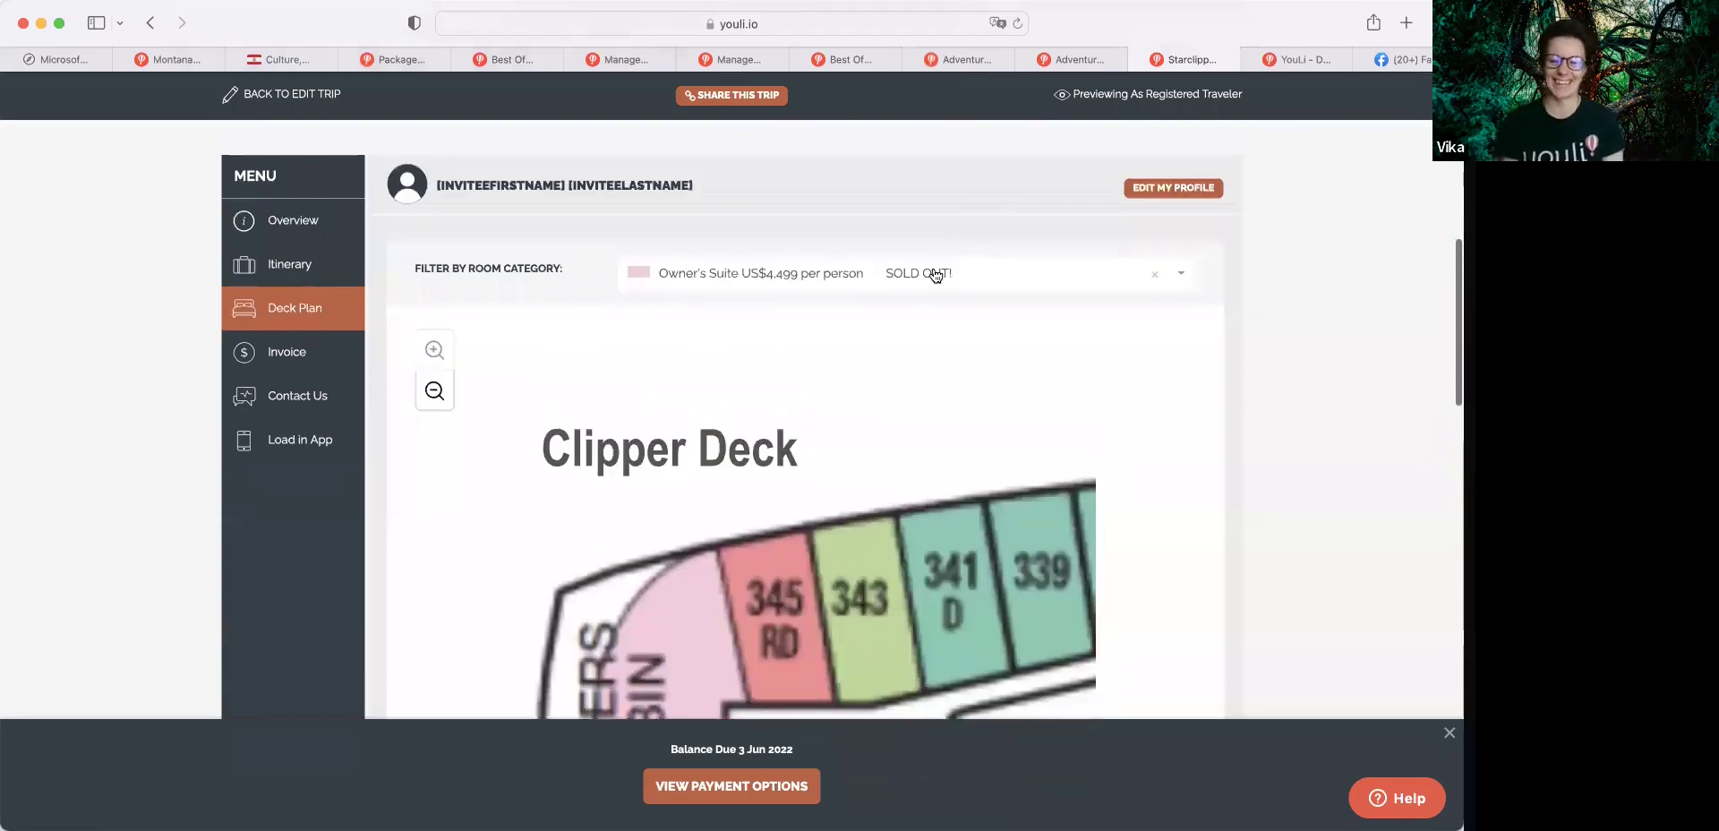
- Filter the deck plan by Category 5, switch to Category 2, and clear the room category filter
click(936, 272)
click(805, 338)
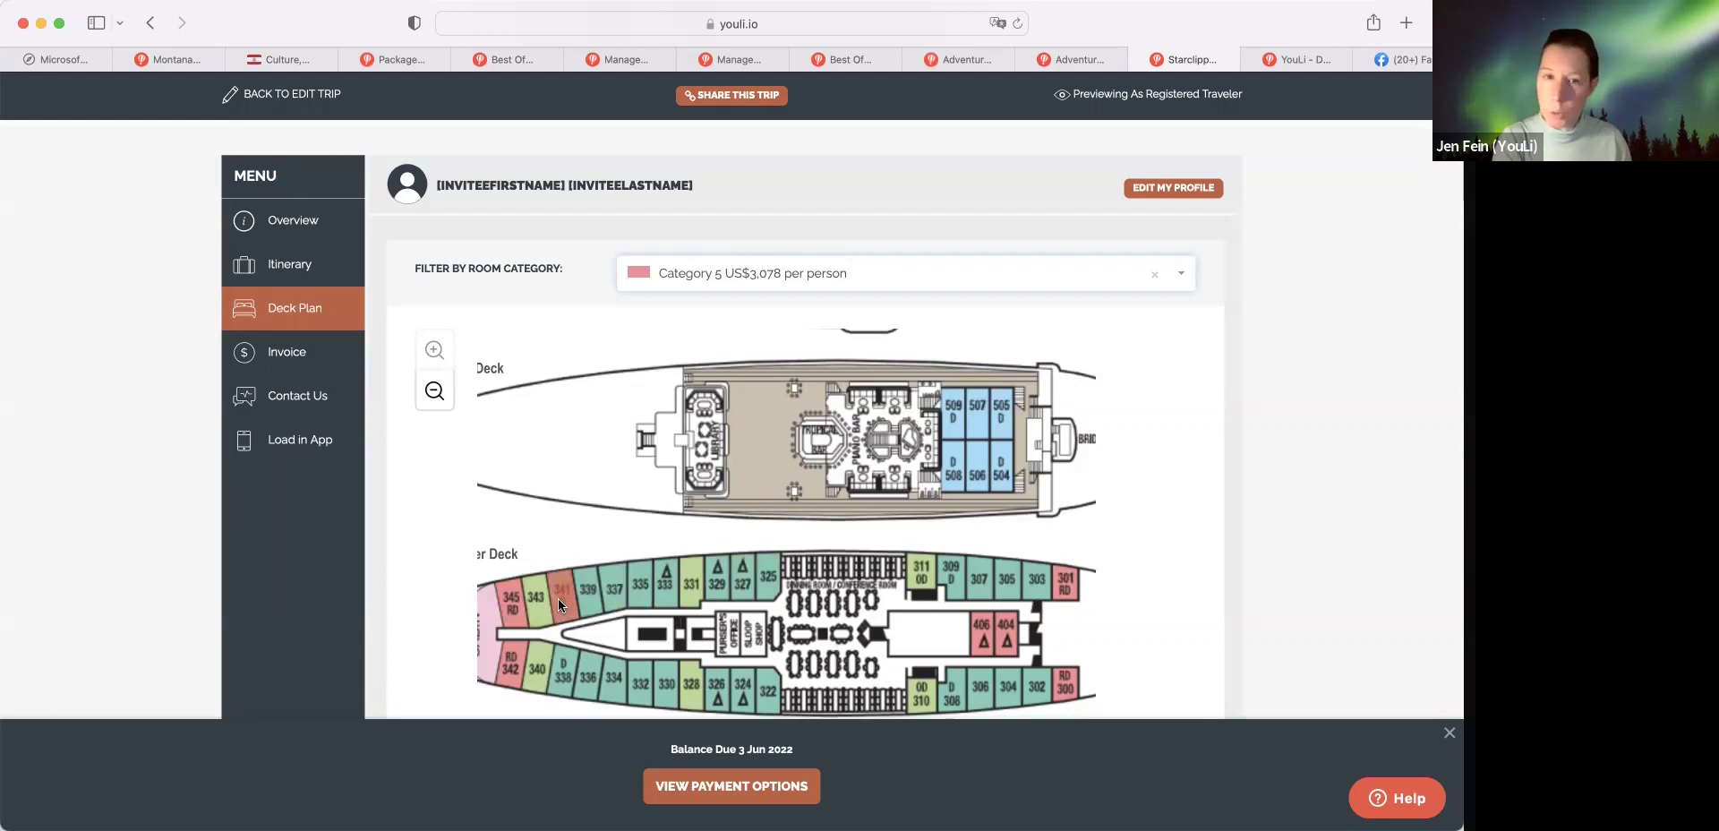
click(765, 275)
click(777, 425)
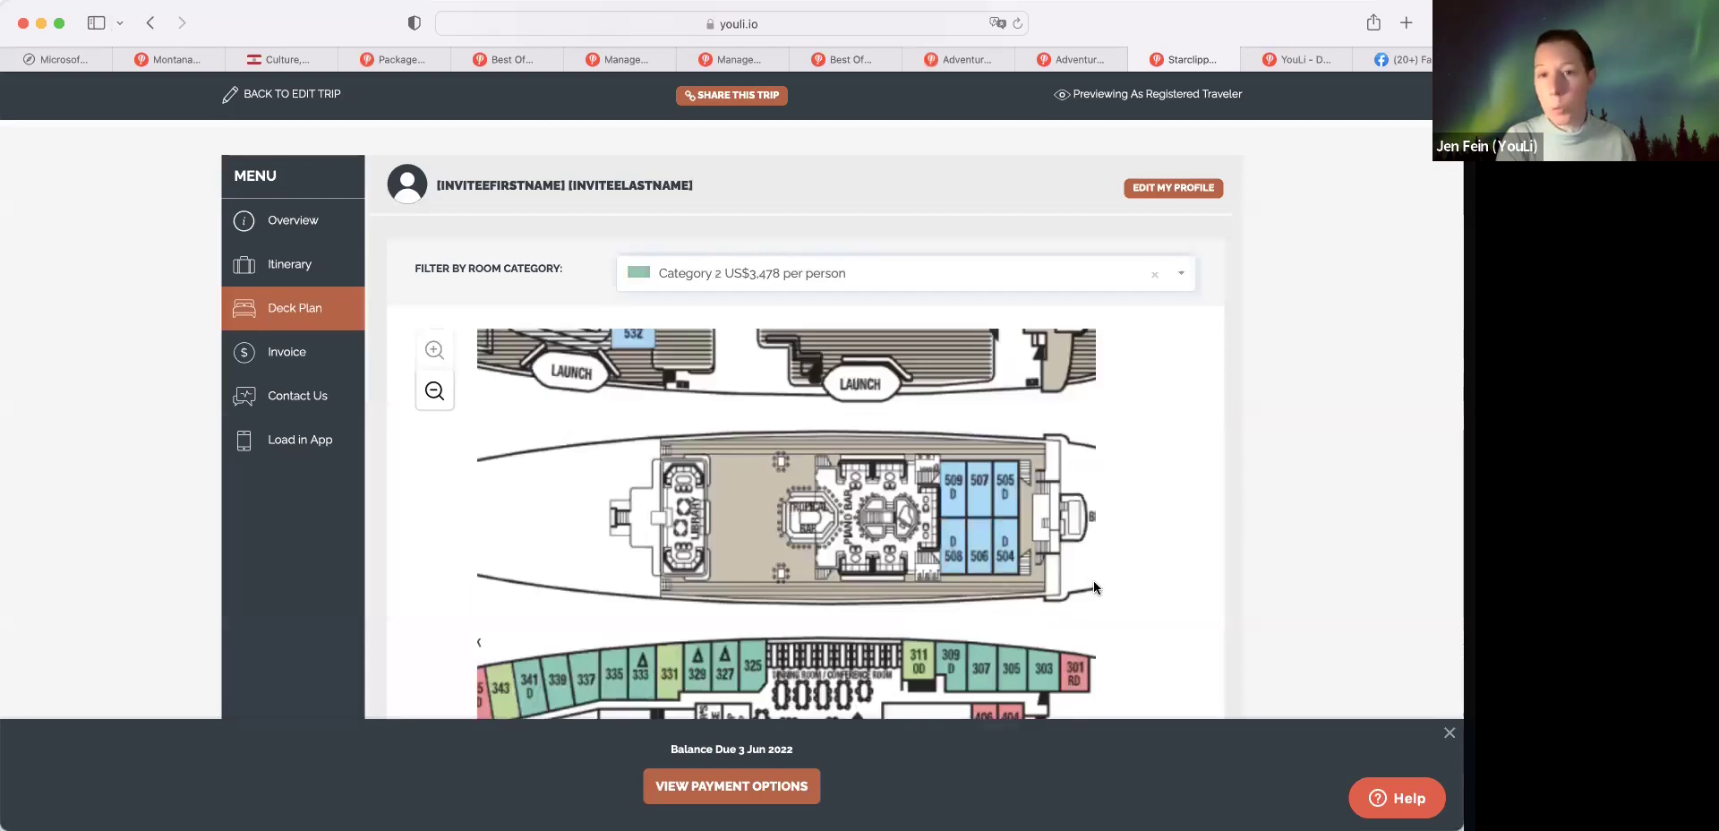
click(1154, 275)
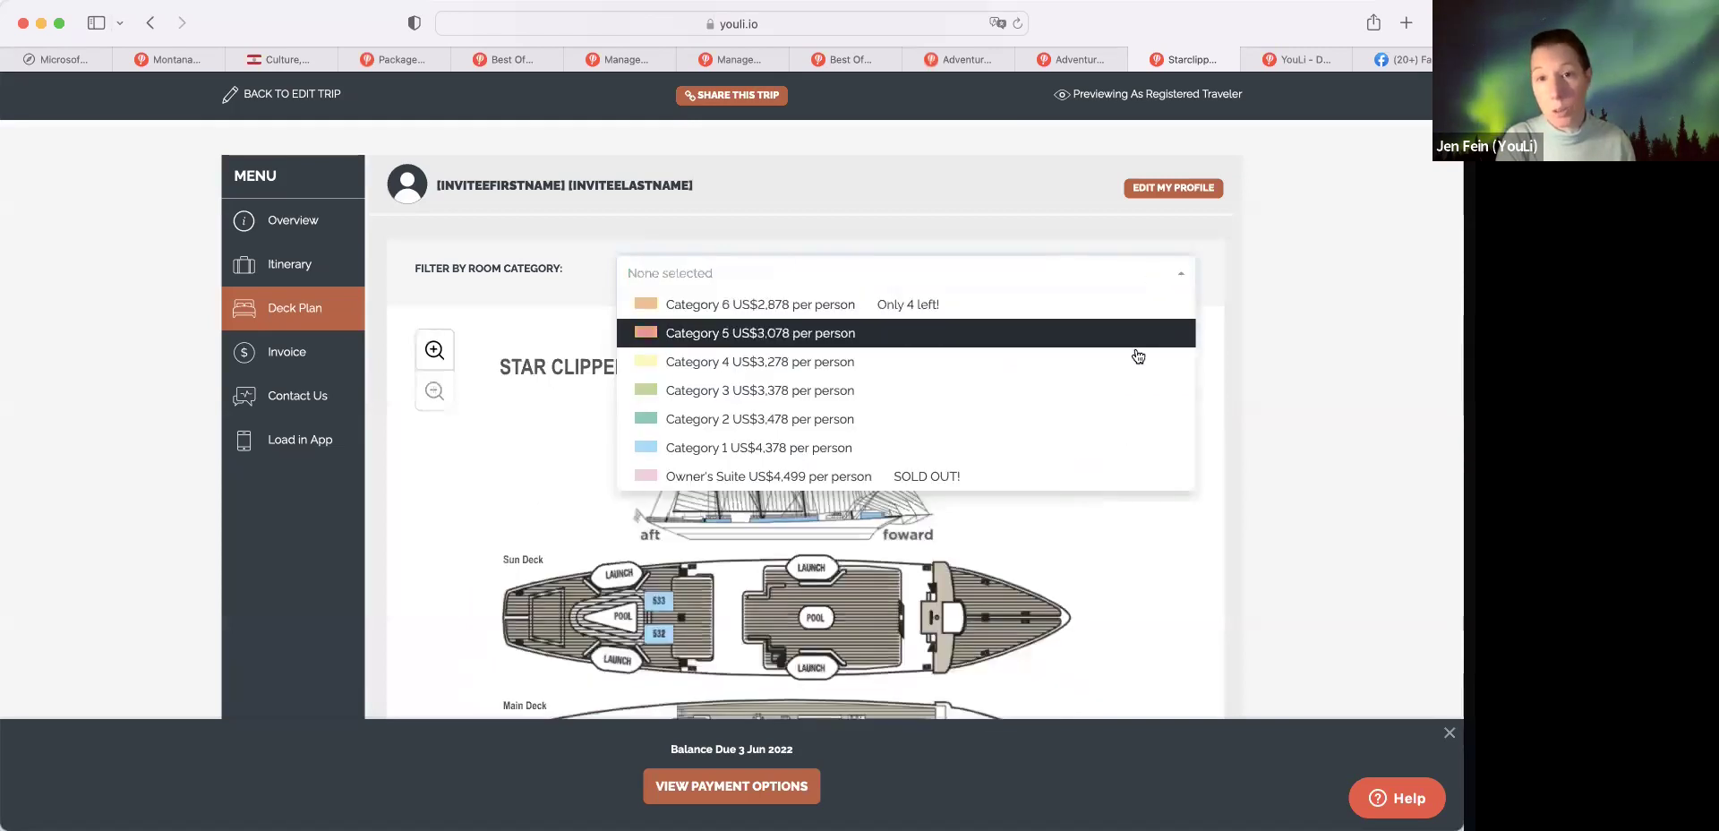
click(1234, 333)
- View the details of cabin 328 on the Clipper Deck and close them
scroll(1200, 409, down, 5)
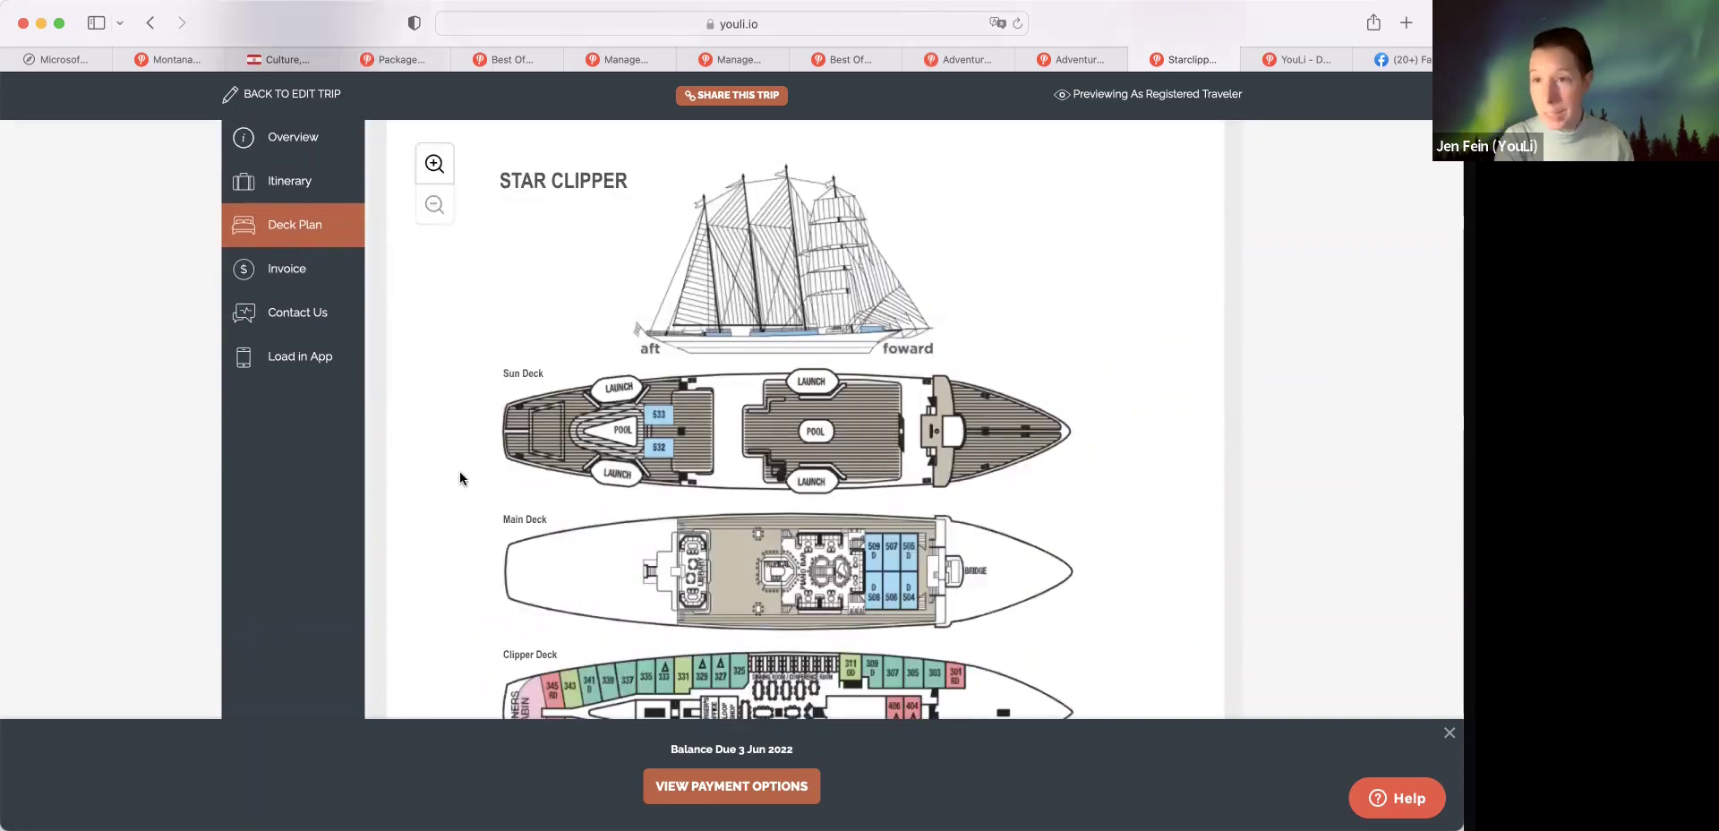
scroll(460, 478, down, 1)
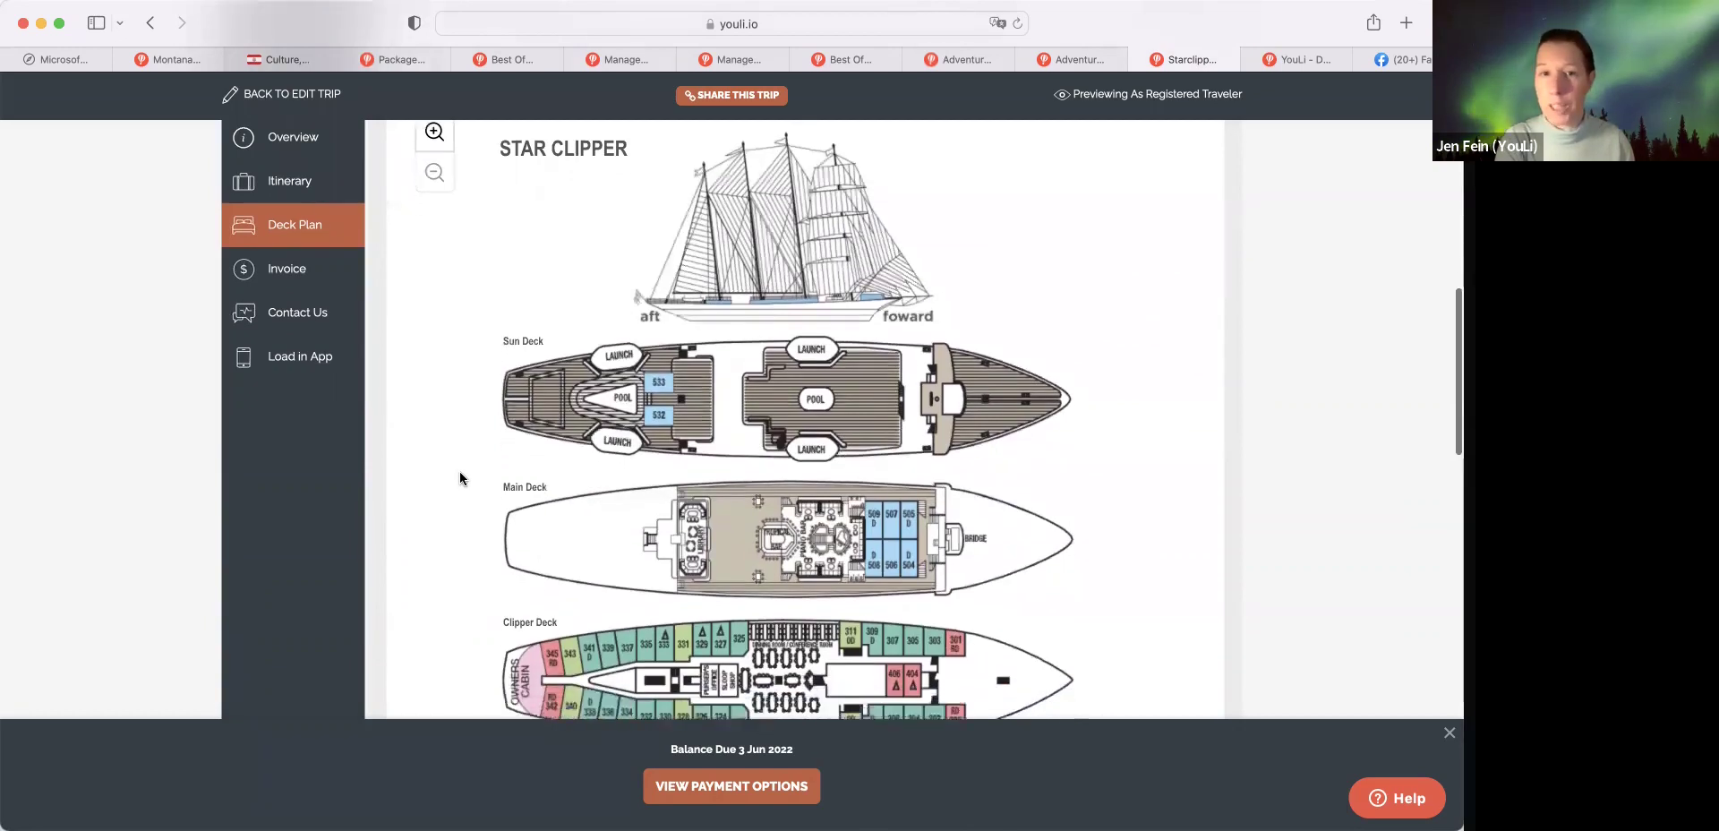
scroll(460, 478, down, 4)
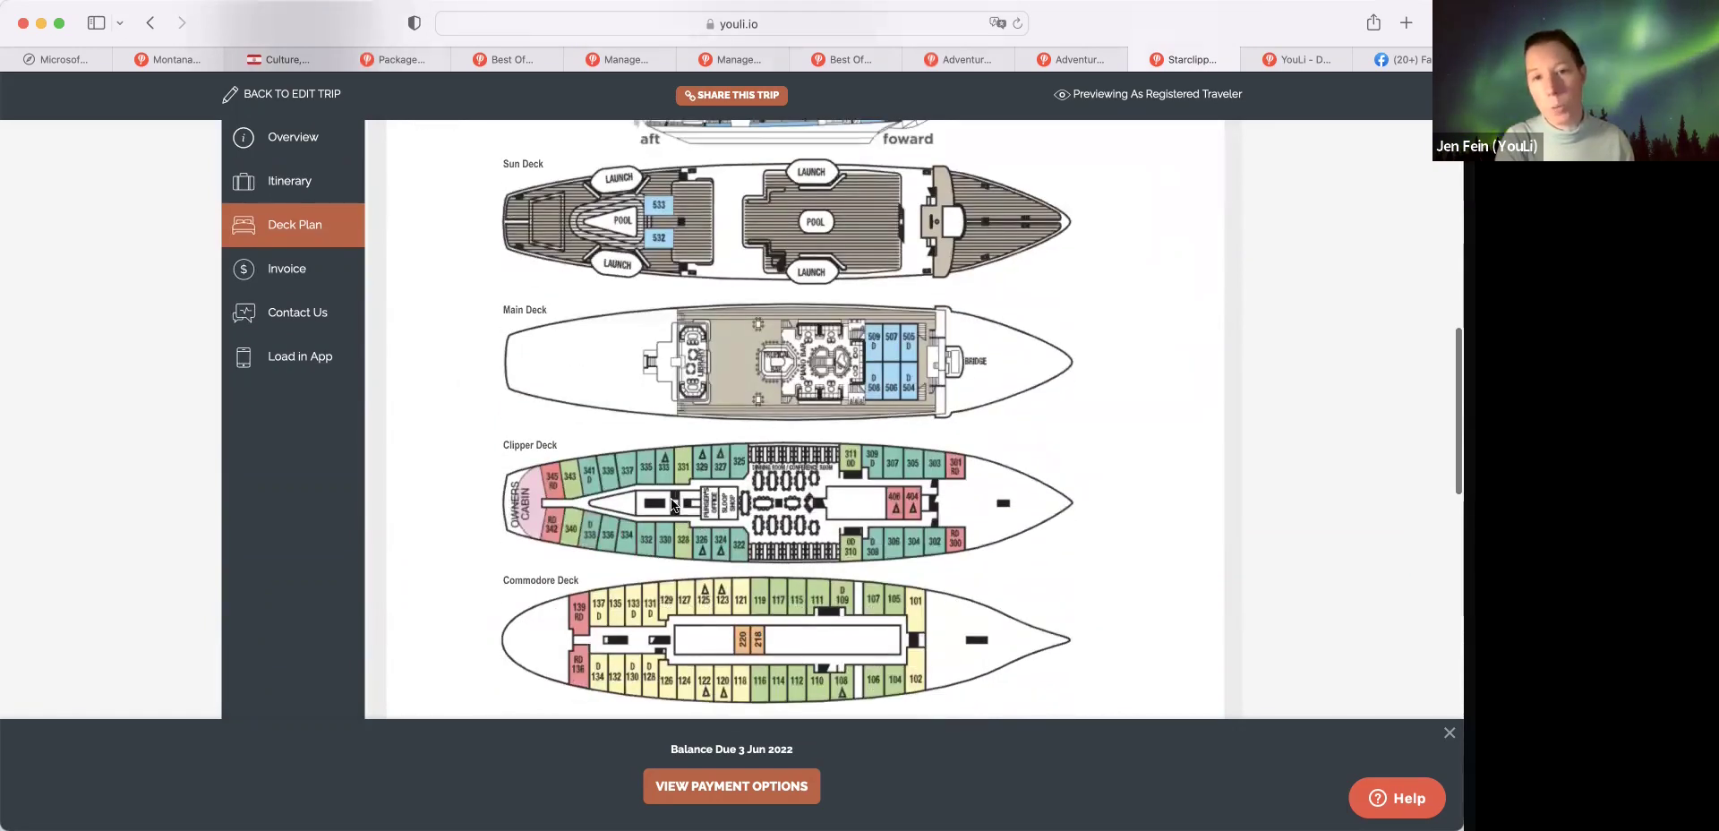
click(679, 545)
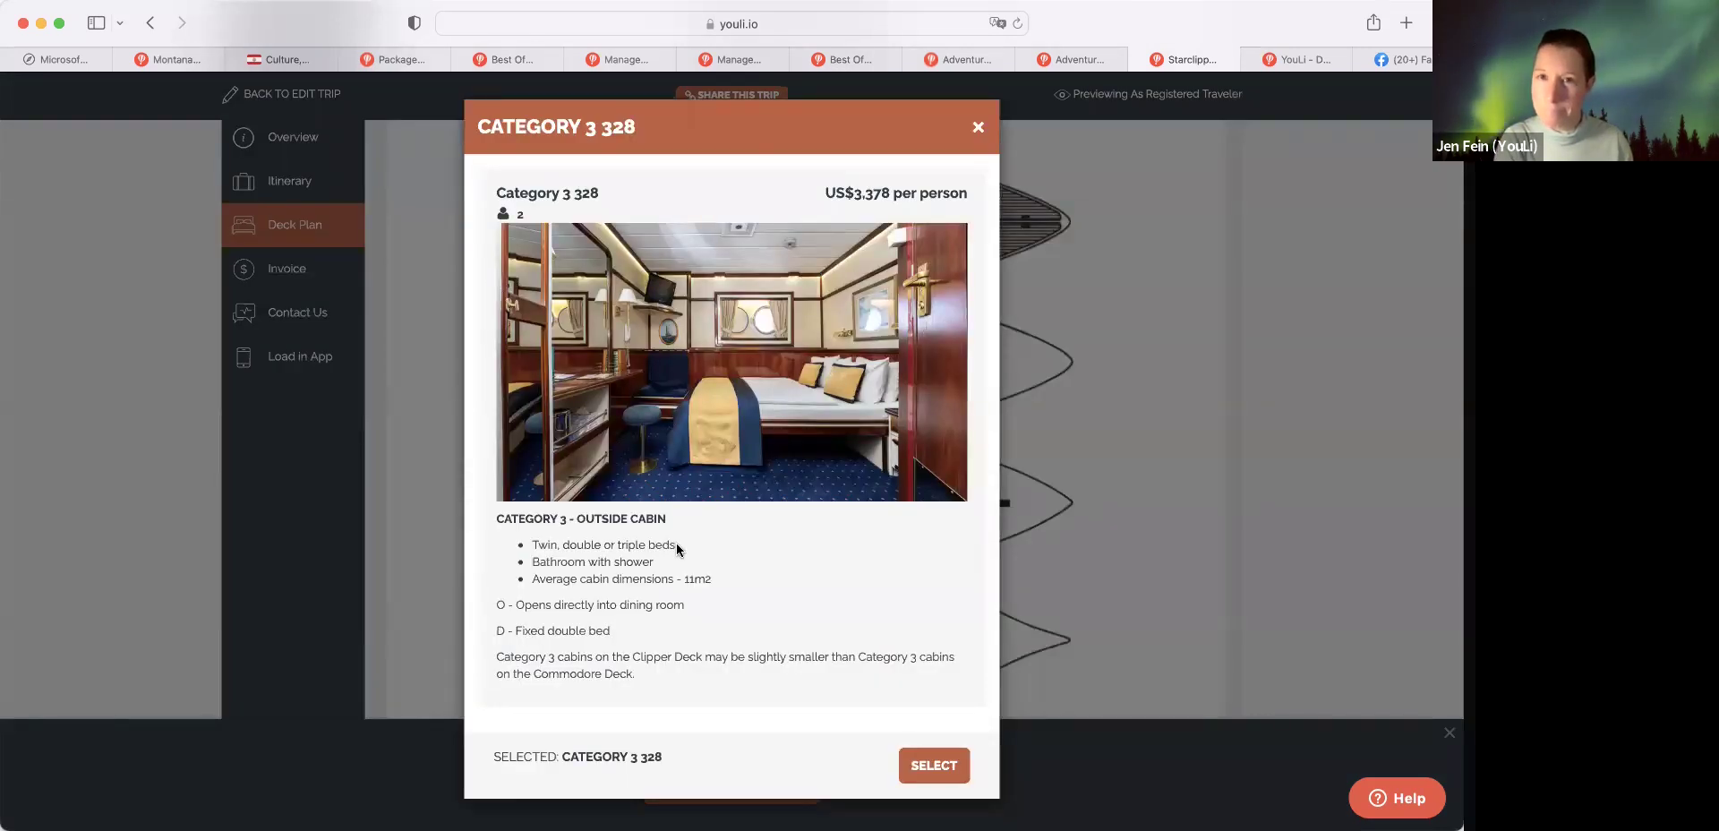
click(977, 133)
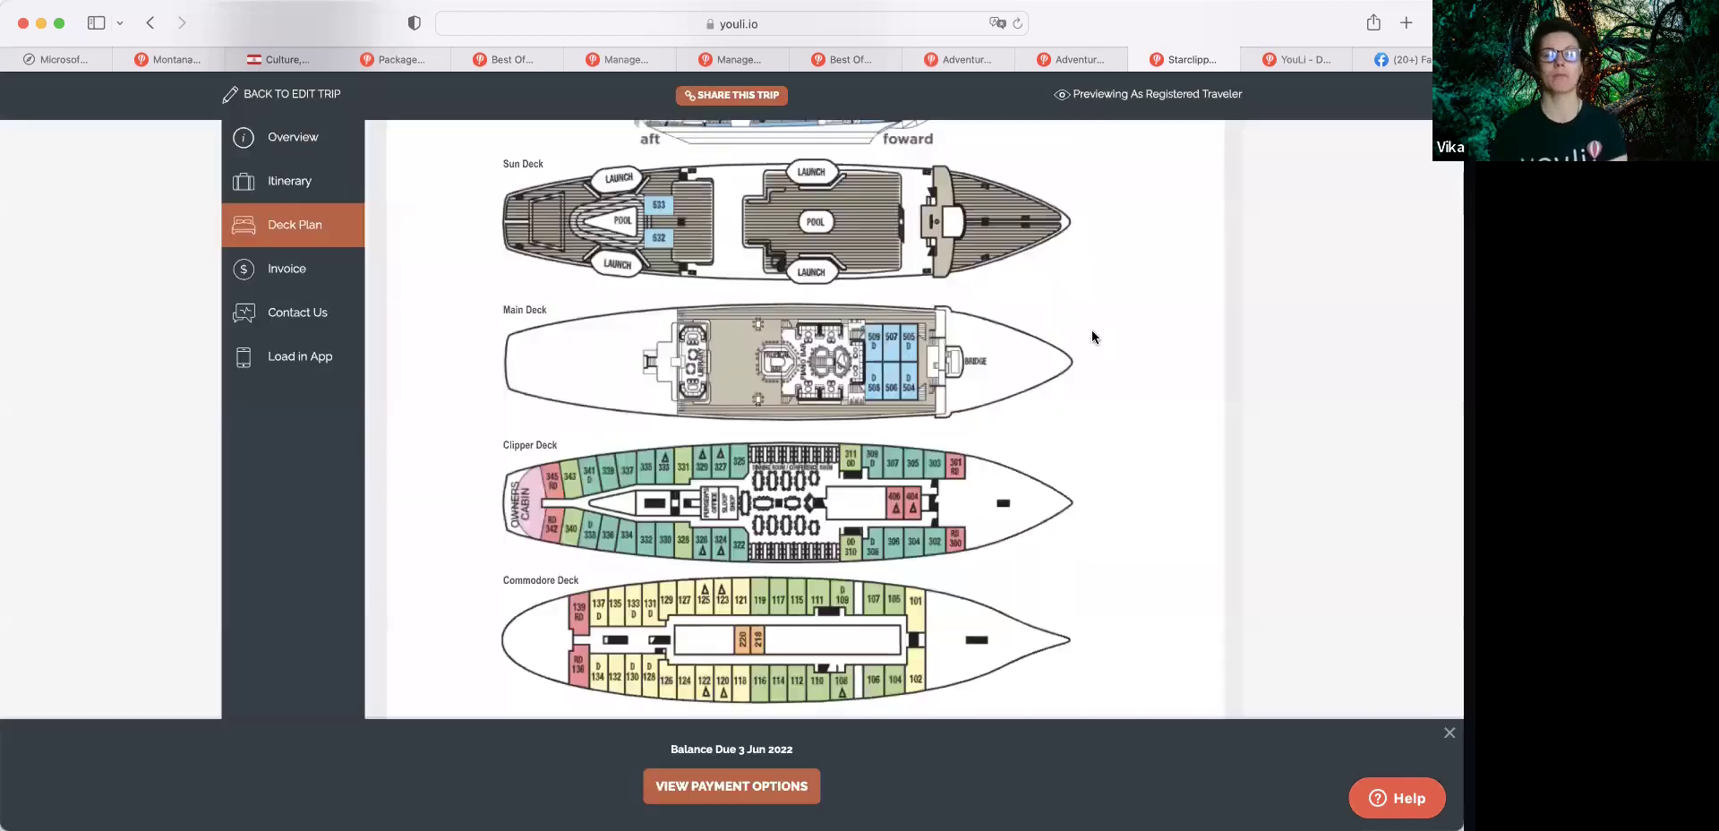
- View and close the details of cabin 118 on the Commodore Deck and cabin 340 on the Clipper Deck
scroll(1092, 331, up, 4)
scroll(1093, 342, up, 2)
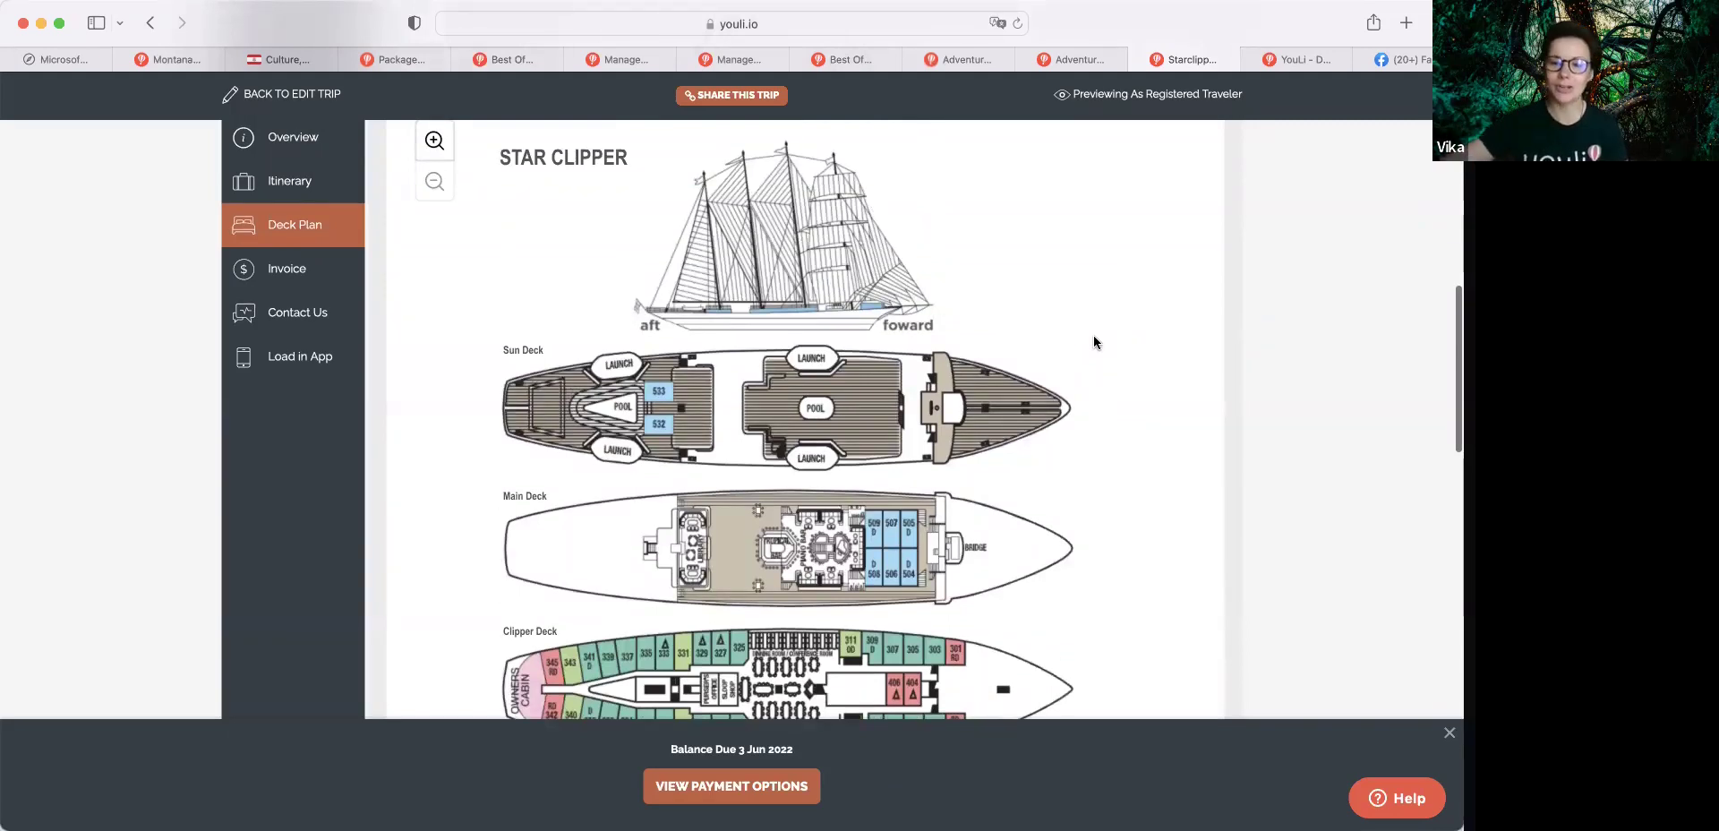
scroll(1094, 342, down, 5)
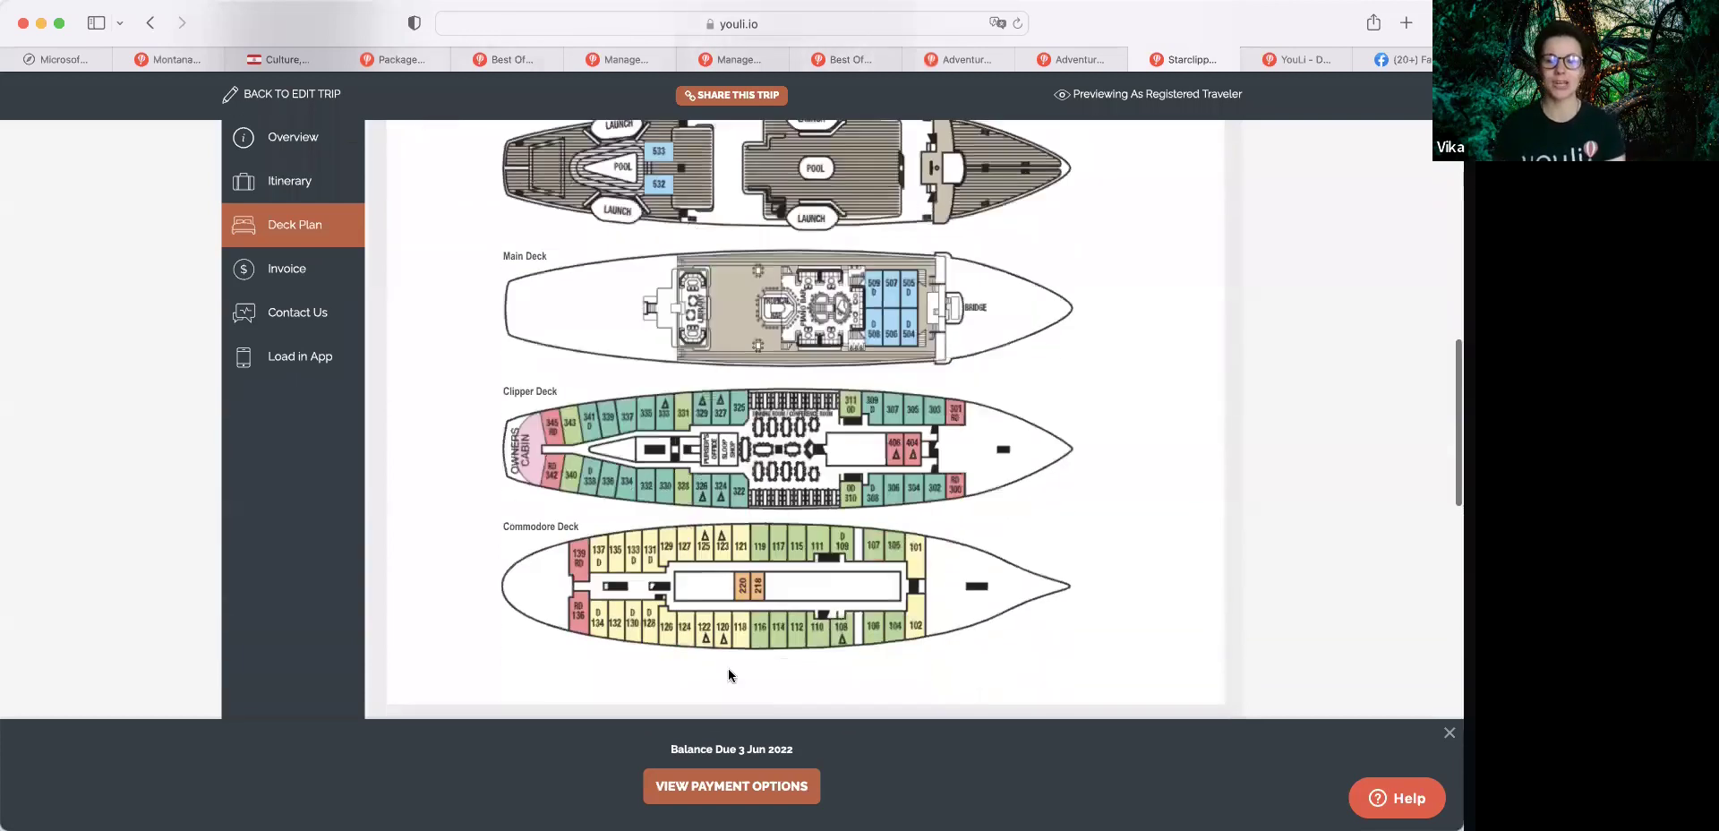
click(740, 628)
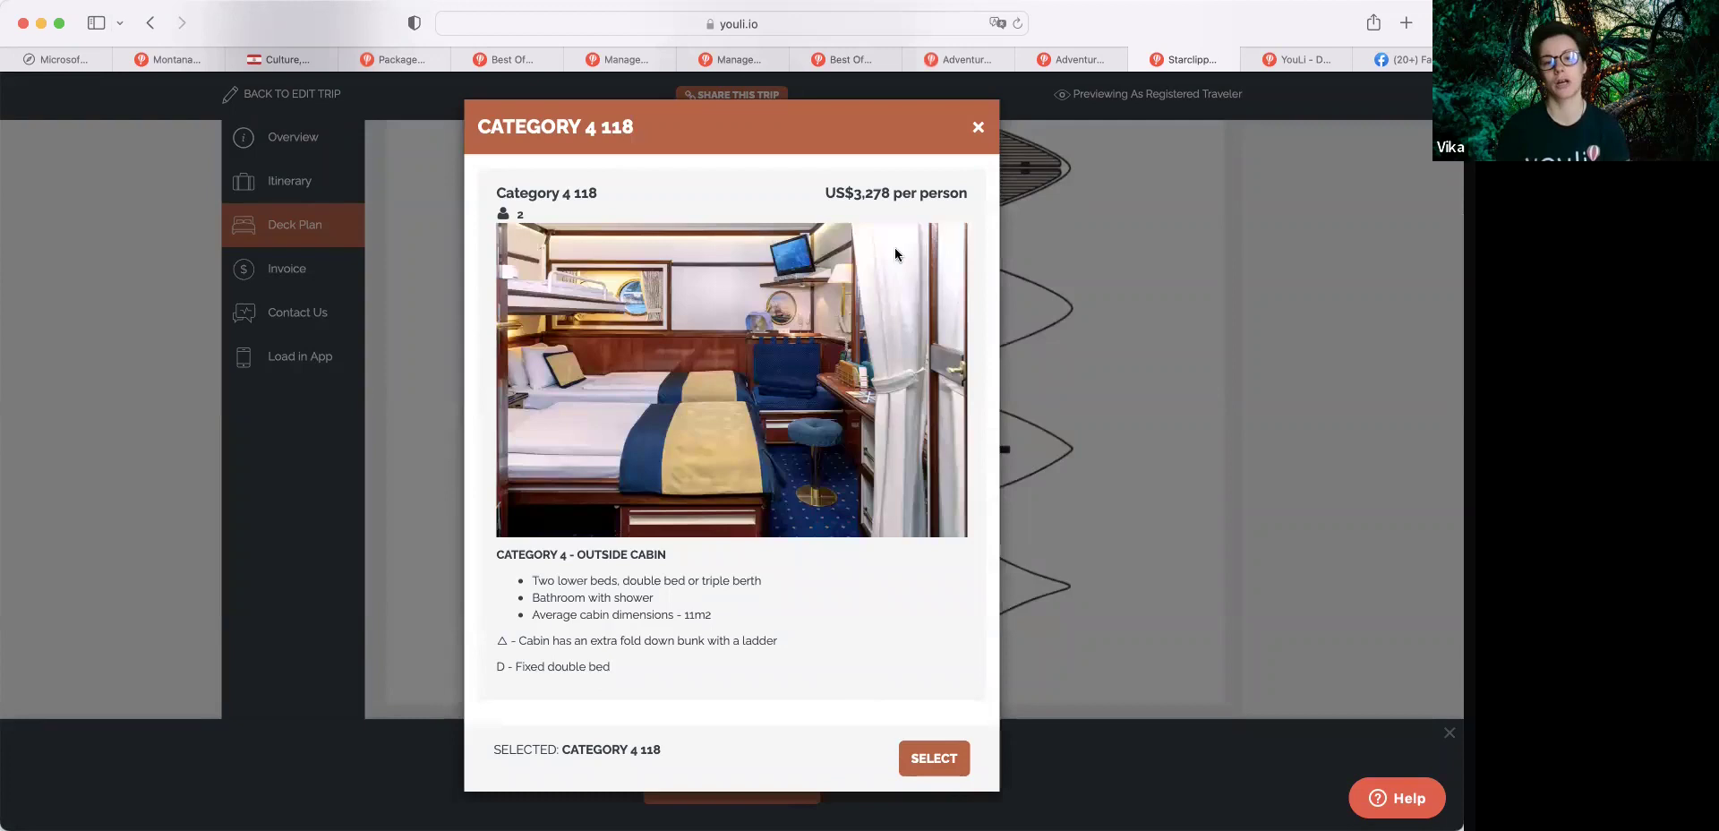
click(974, 130)
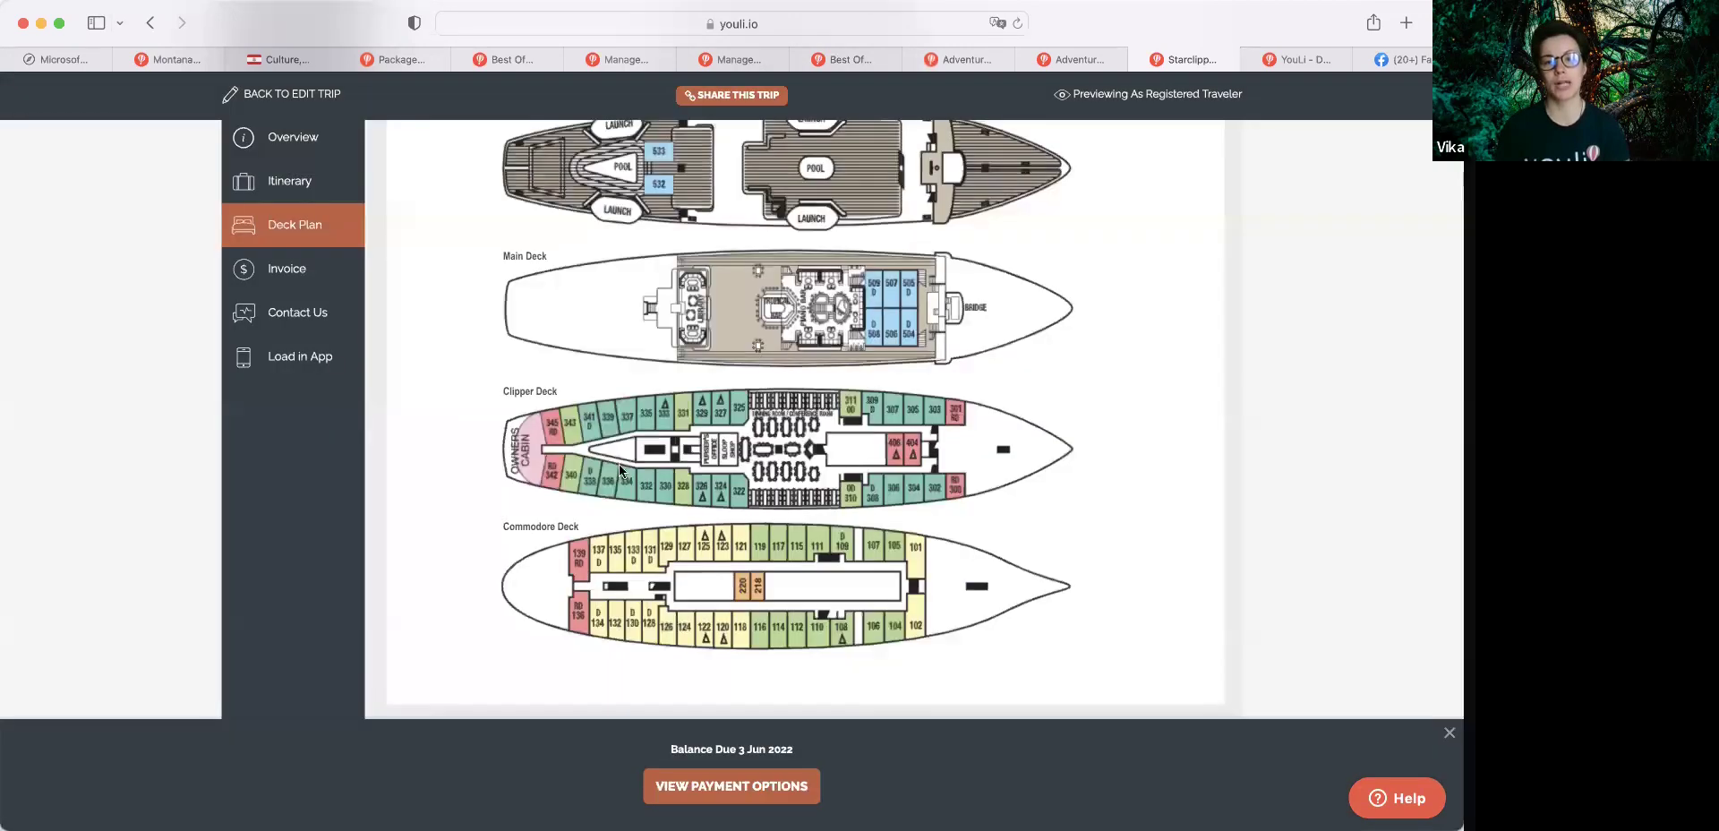
click(567, 476)
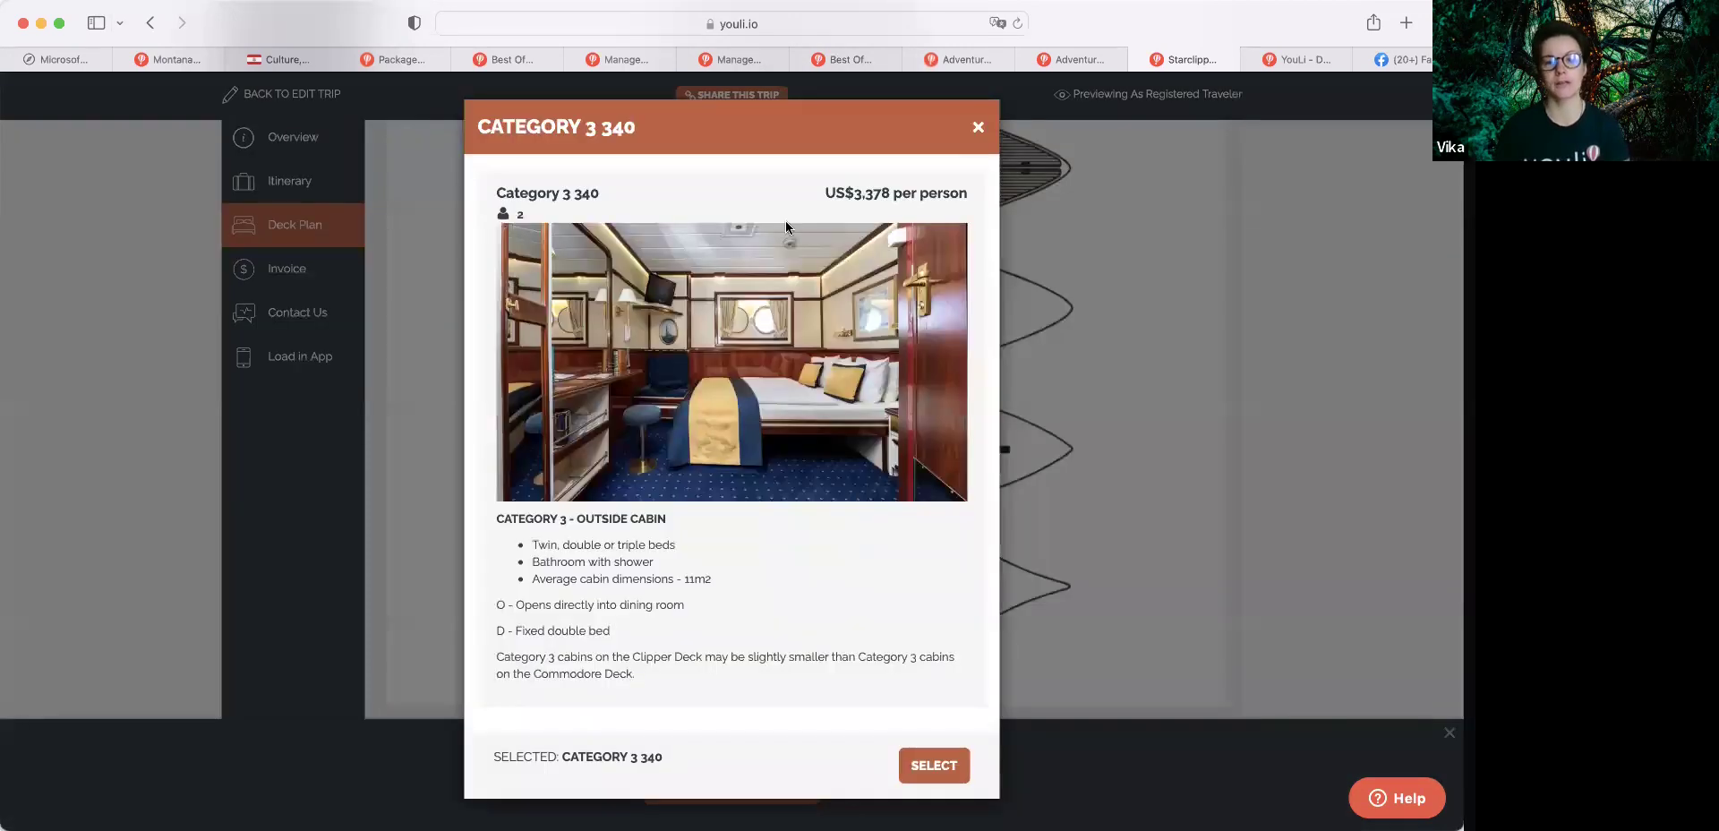
click(976, 132)
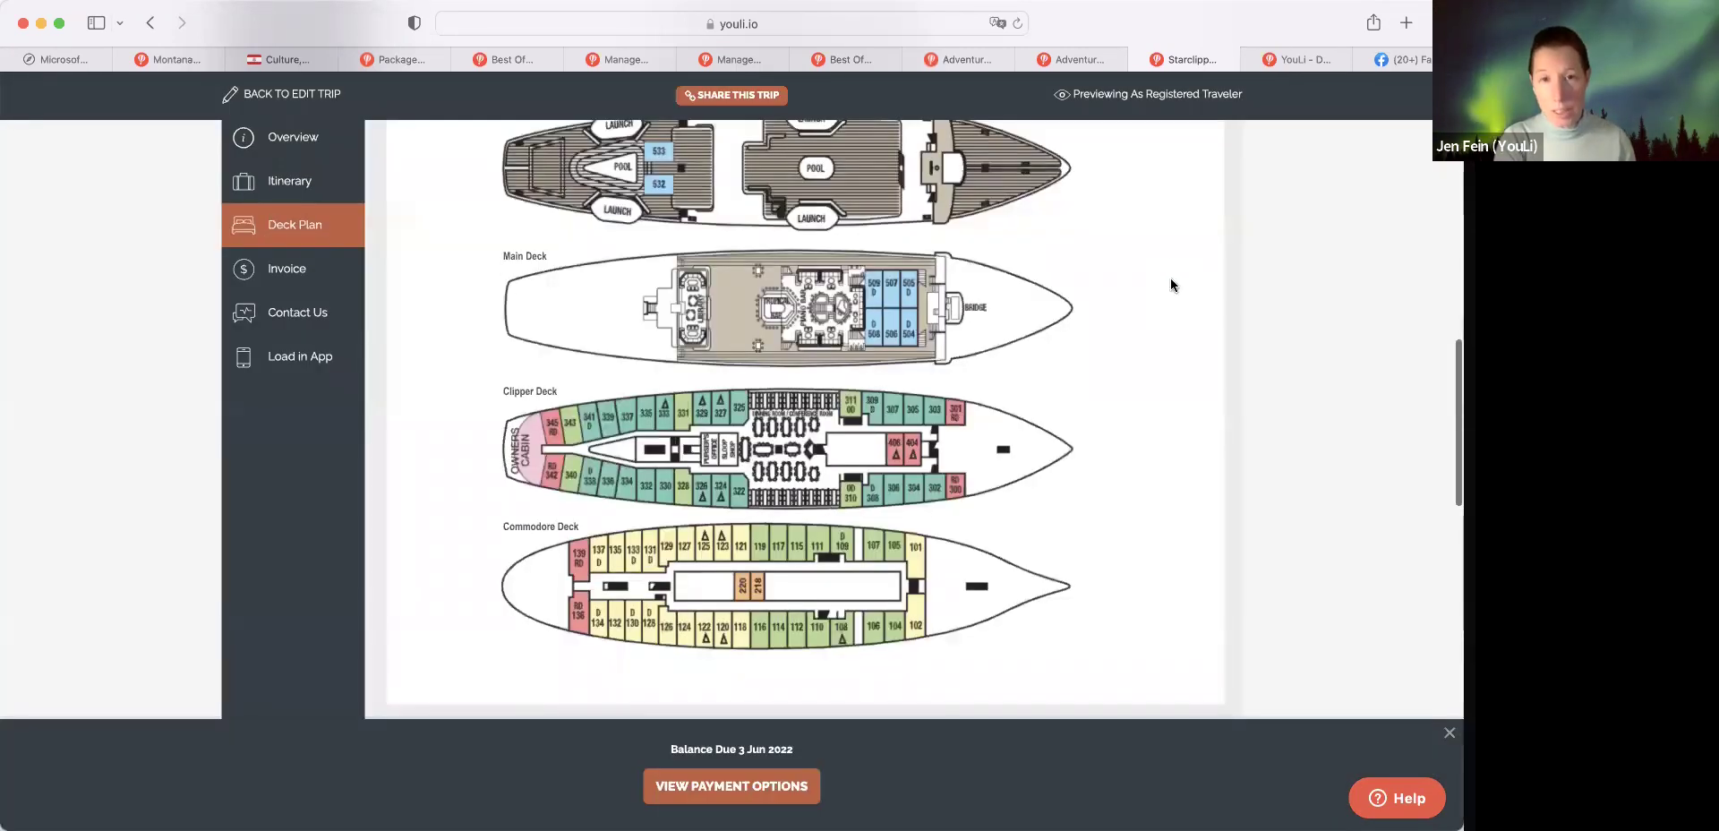
- View the details of cabin 532 on the Sun Deck and close them
scroll(1171, 279, up, 2)
scroll(1170, 278, up, 1)
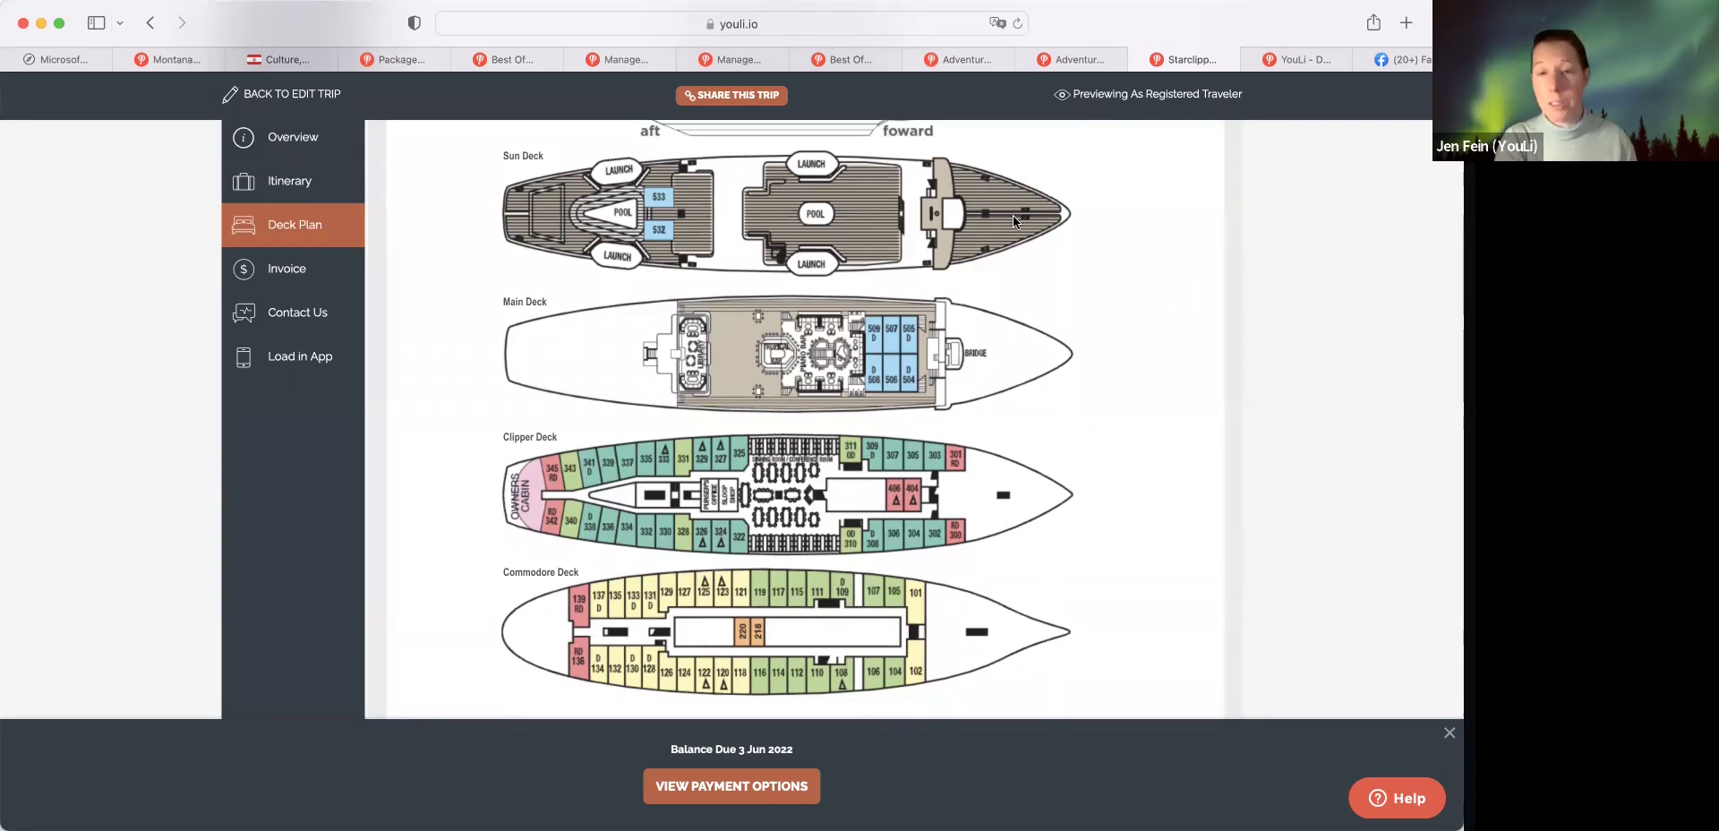
click(660, 229)
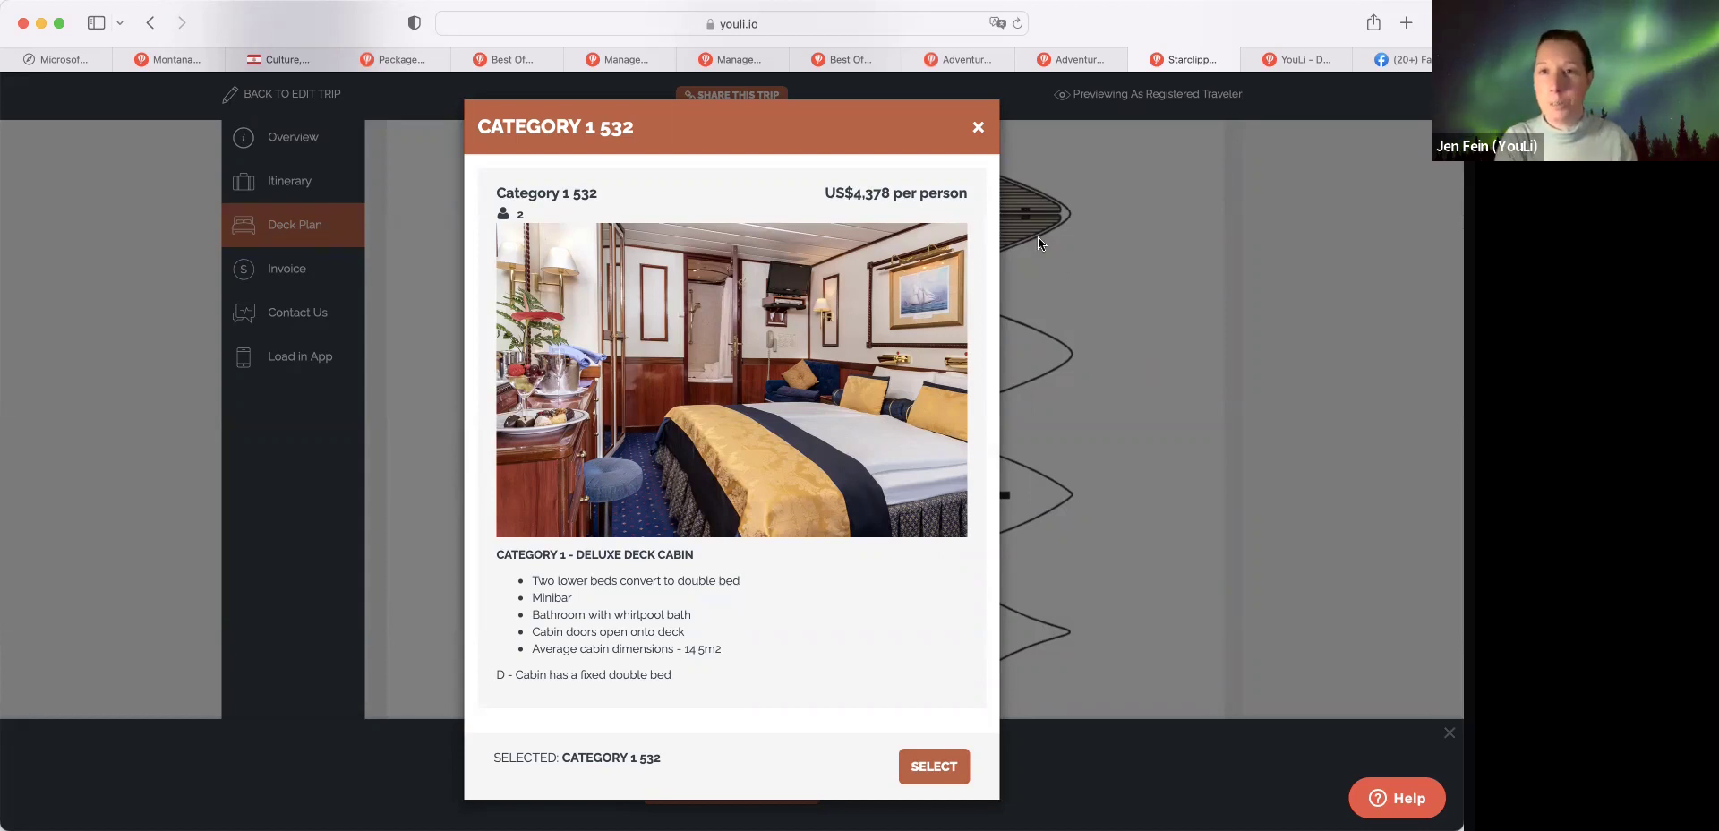
click(978, 127)
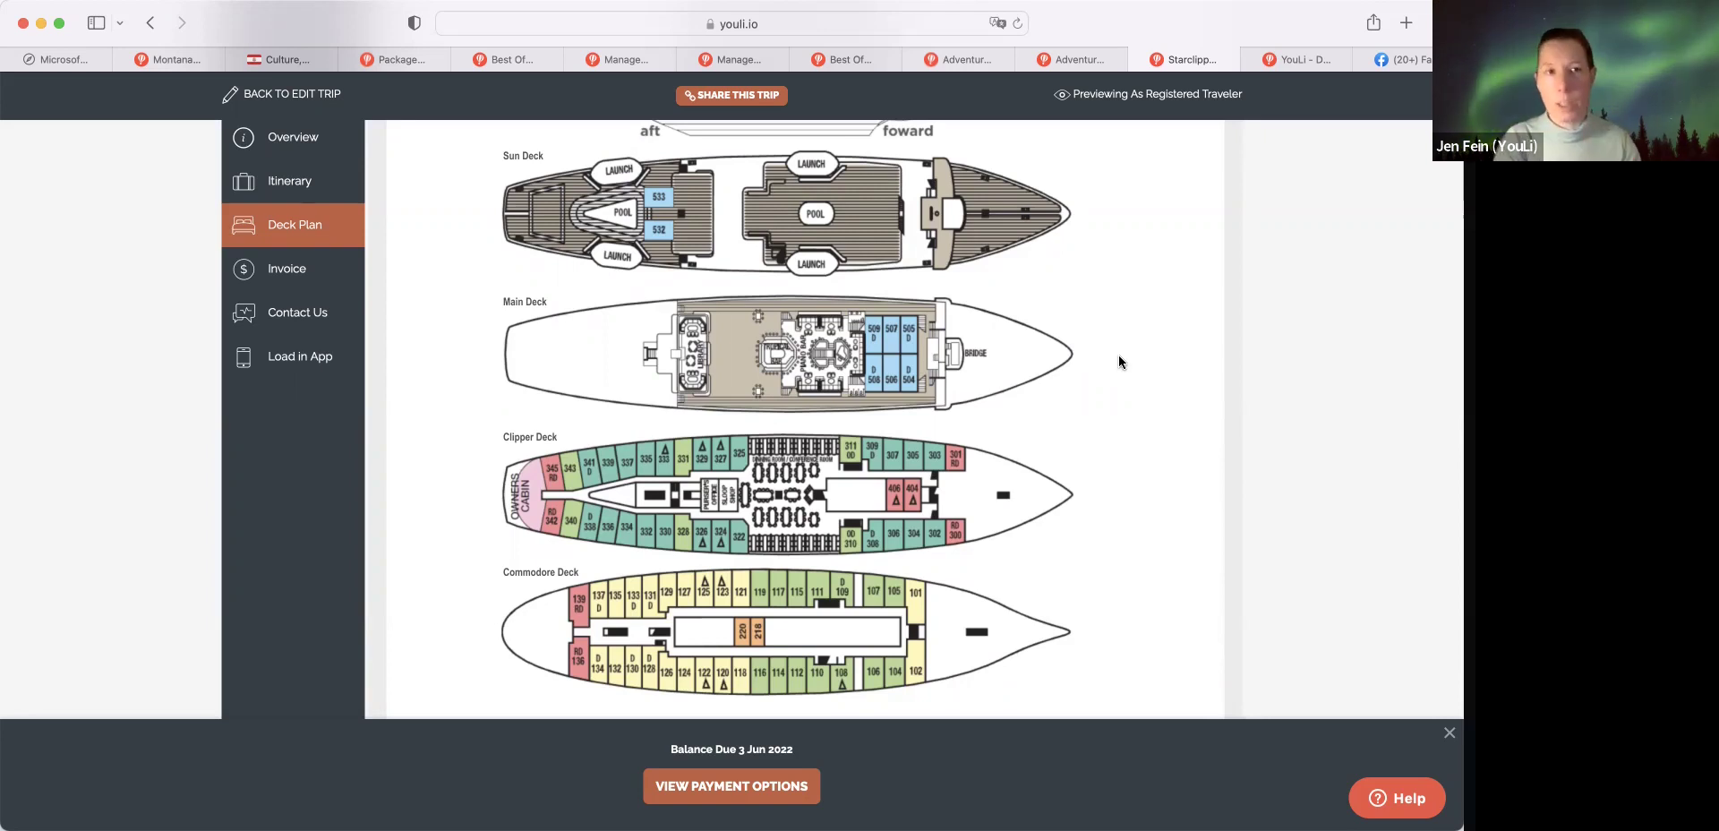
- Return to the Montana trip preview, review the booking's add-ons and coupon field, and open the package choices
click(171, 59)
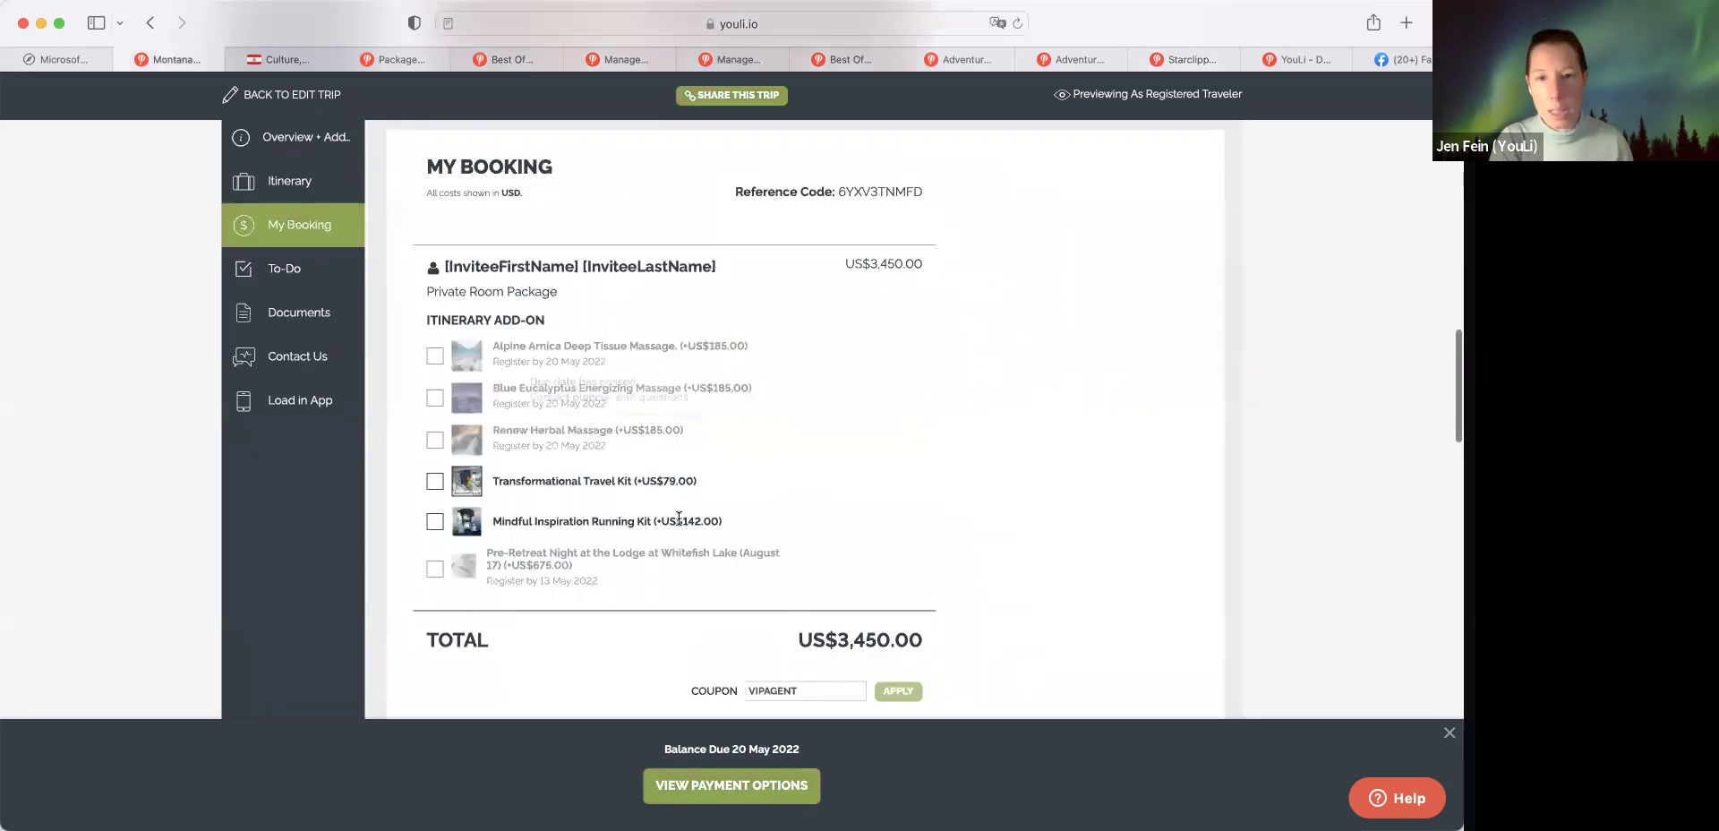
scroll(679, 519, down, 2)
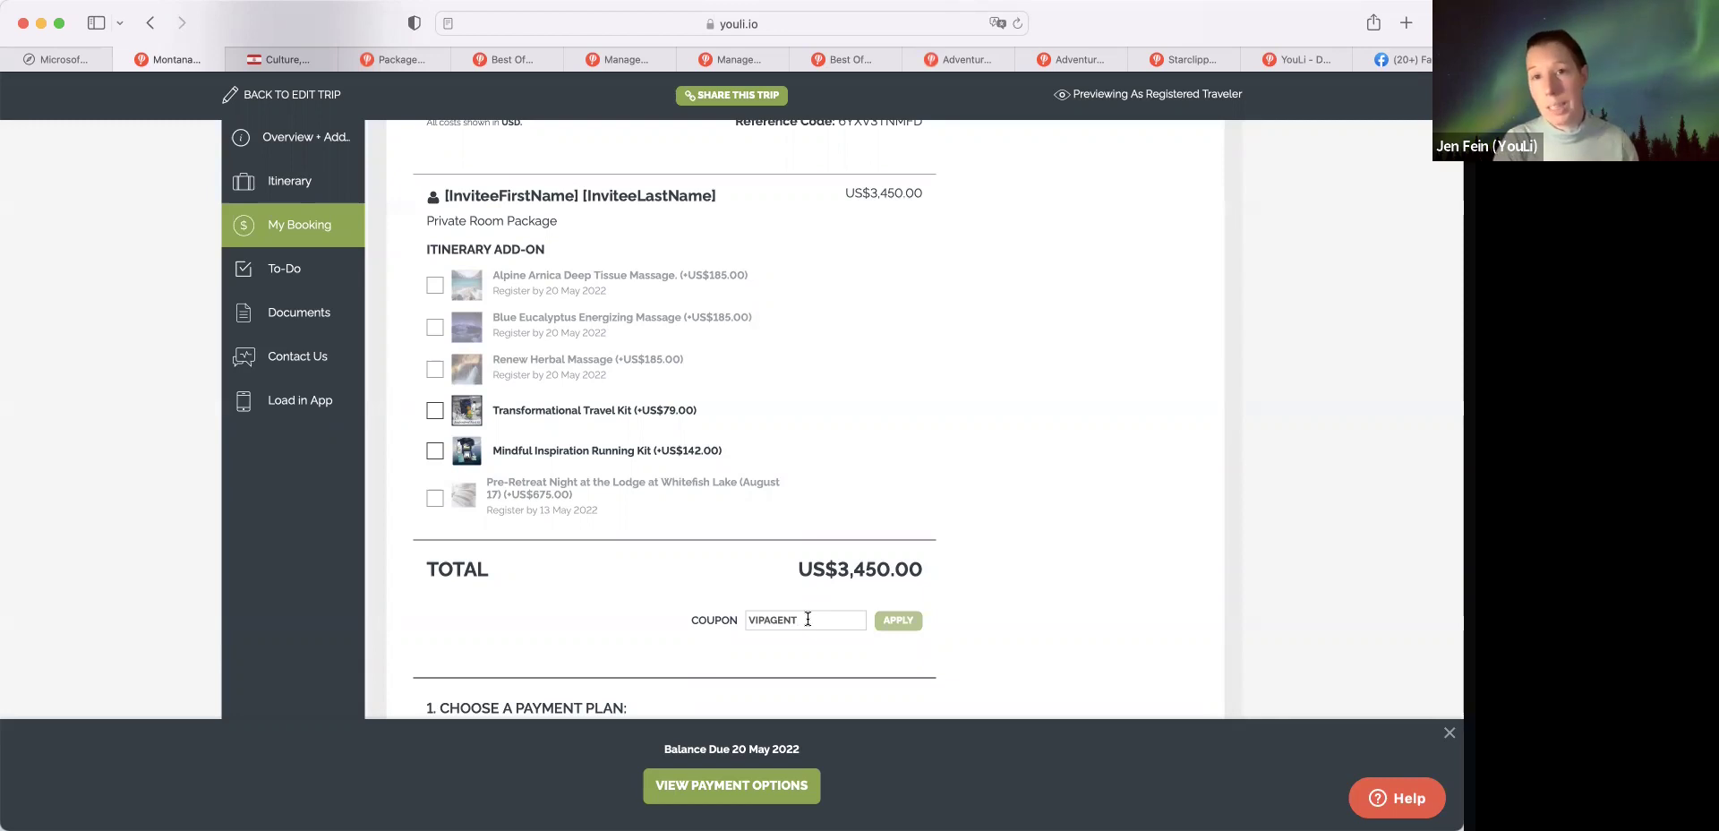
scroll(915, 381, up, 5)
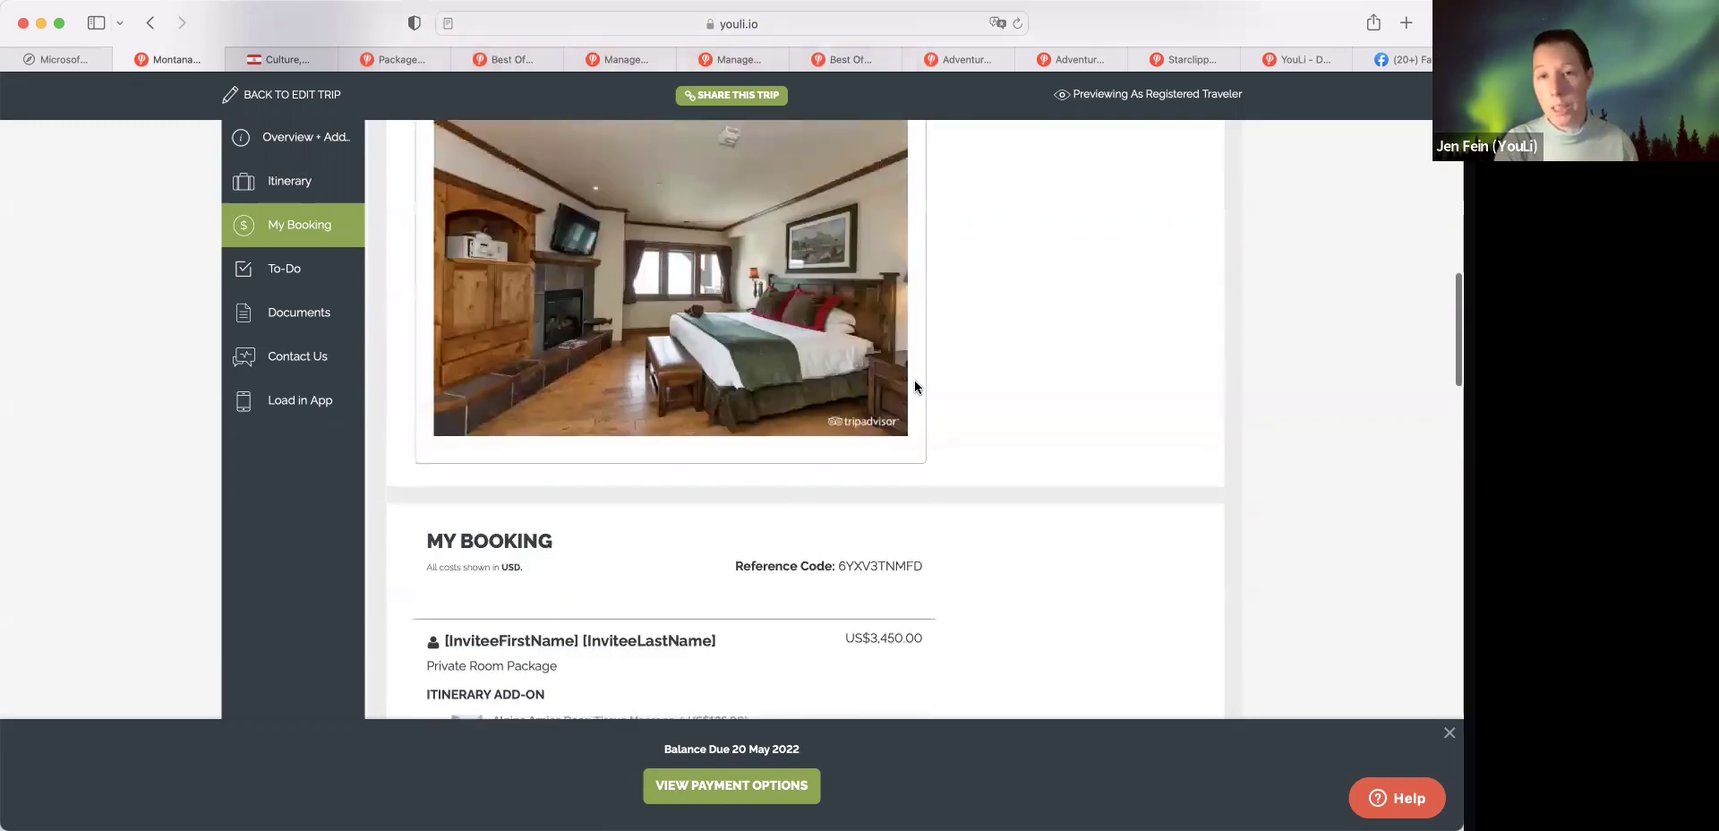
scroll(915, 379, up, 4)
click(897, 323)
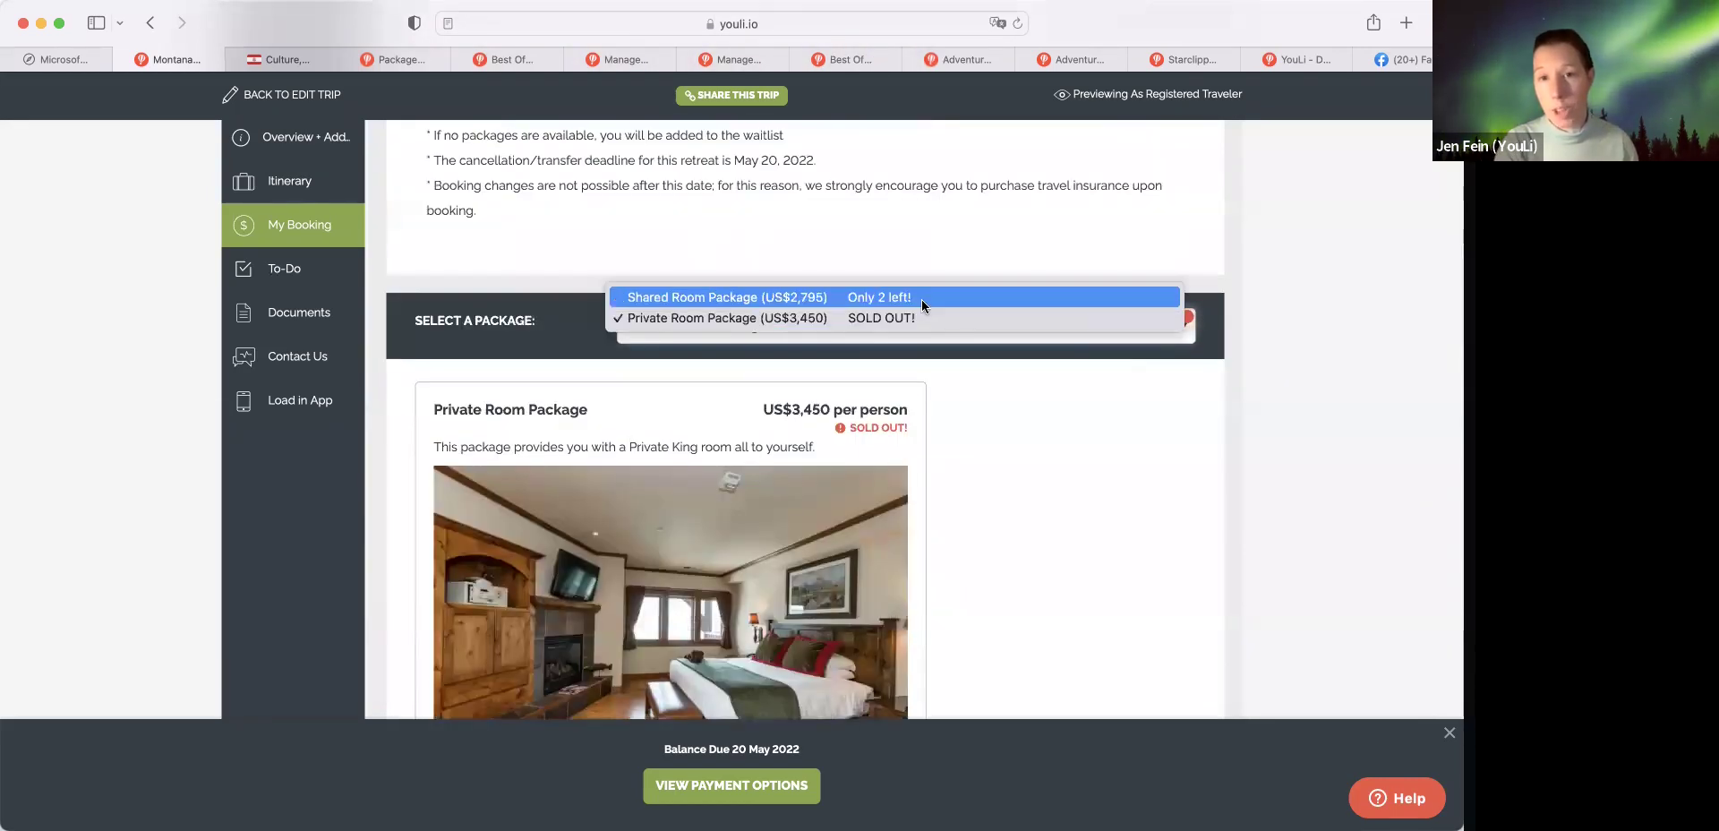